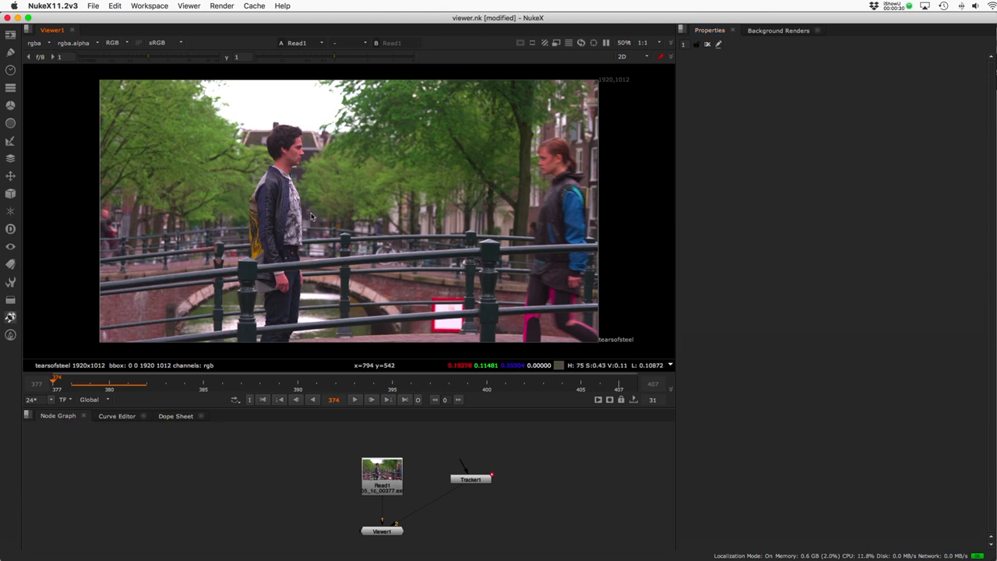
Look through the viewer's channel display options and keep RGB selected.
left_click(115, 44)
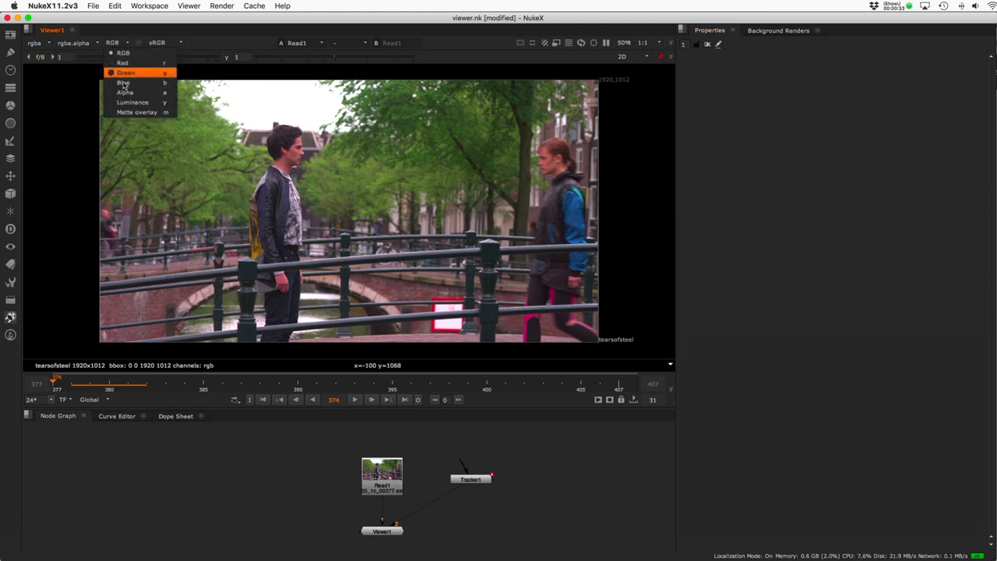
left_click(113, 45)
left_click(116, 45)
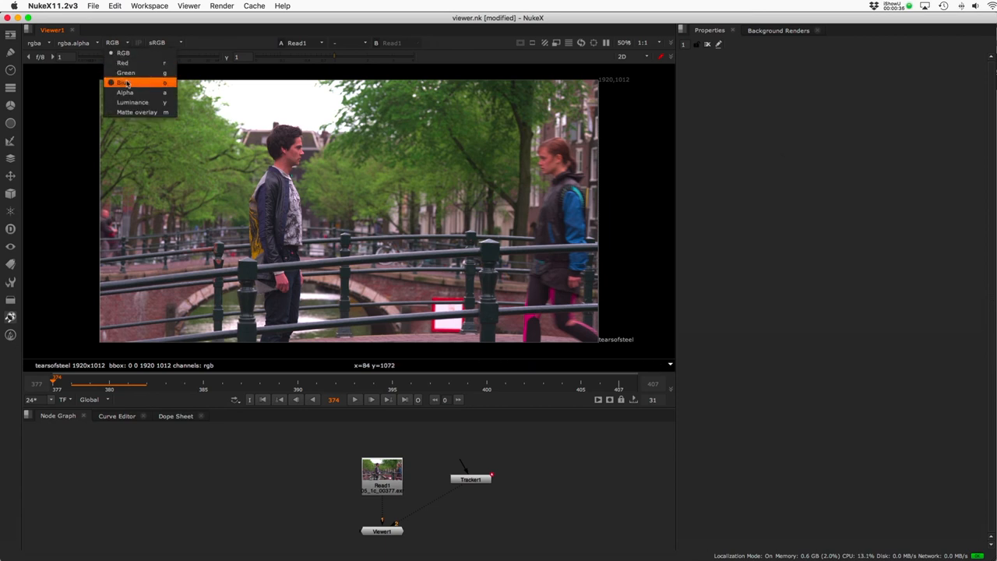
left_click(113, 43)
left_click(112, 43)
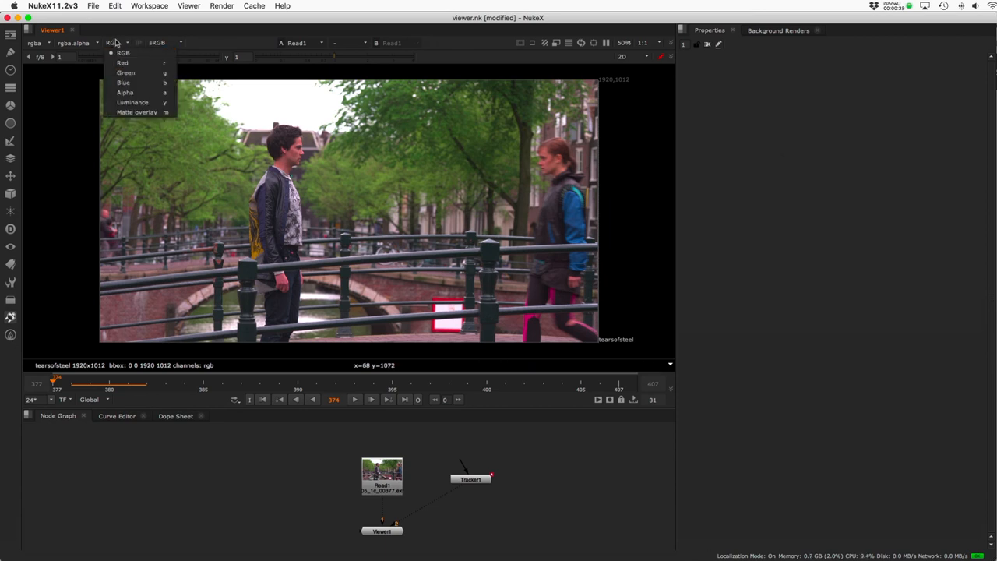
left_click(276, 203)
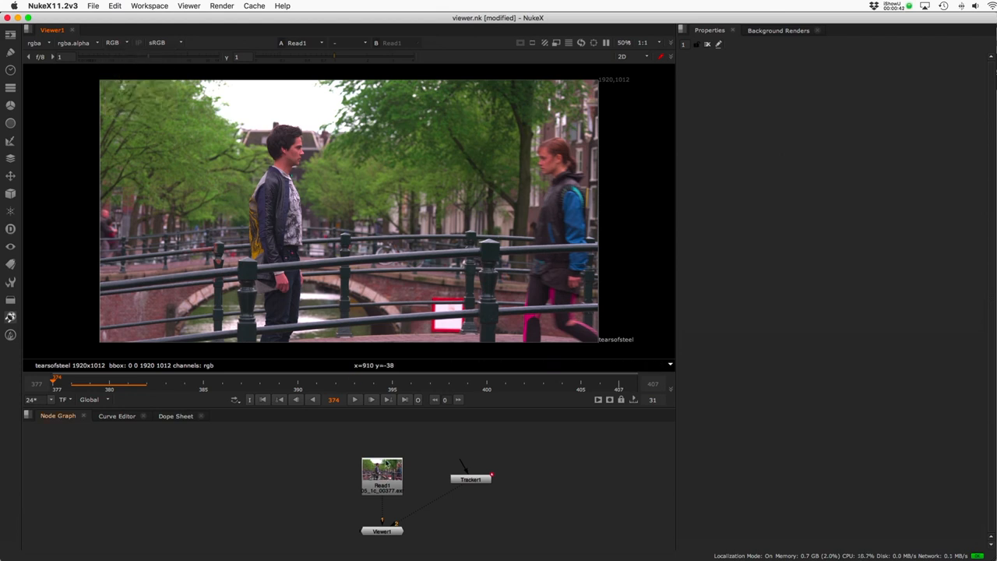
left_click(389, 532)
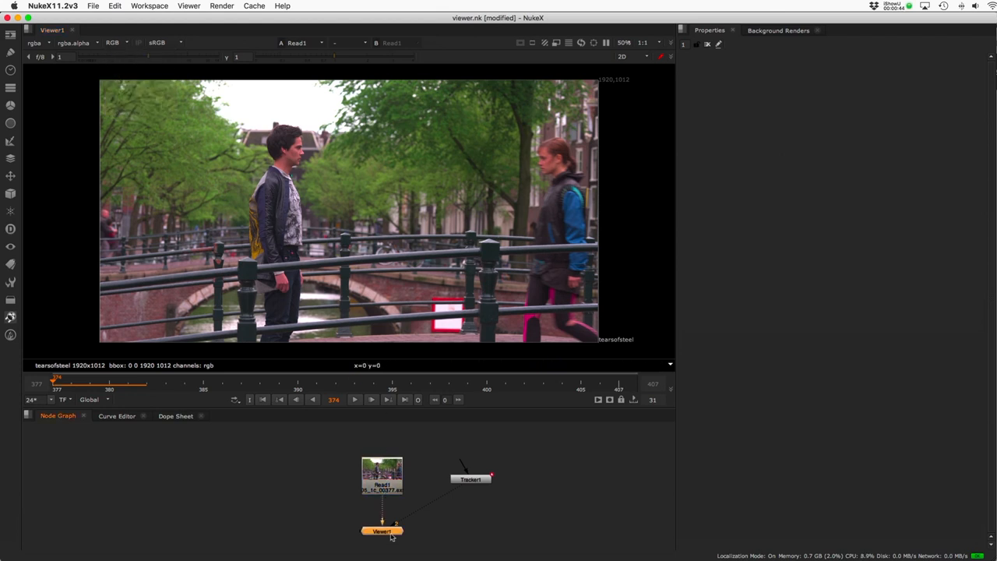
left_click(112, 43)
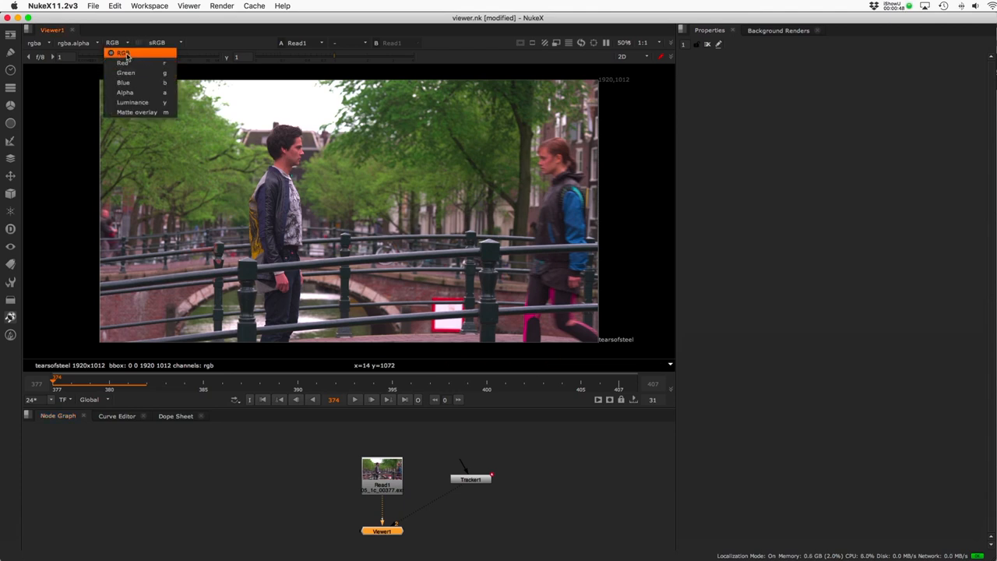
left_click(124, 54)
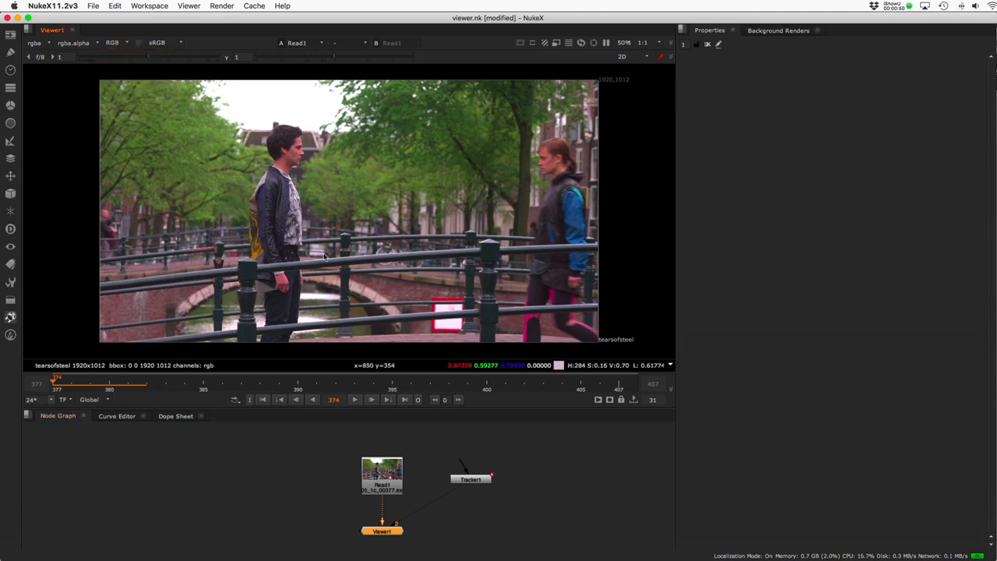
Display the alpha channel of the Read1 footage in the viewer.
left_click(394, 478)
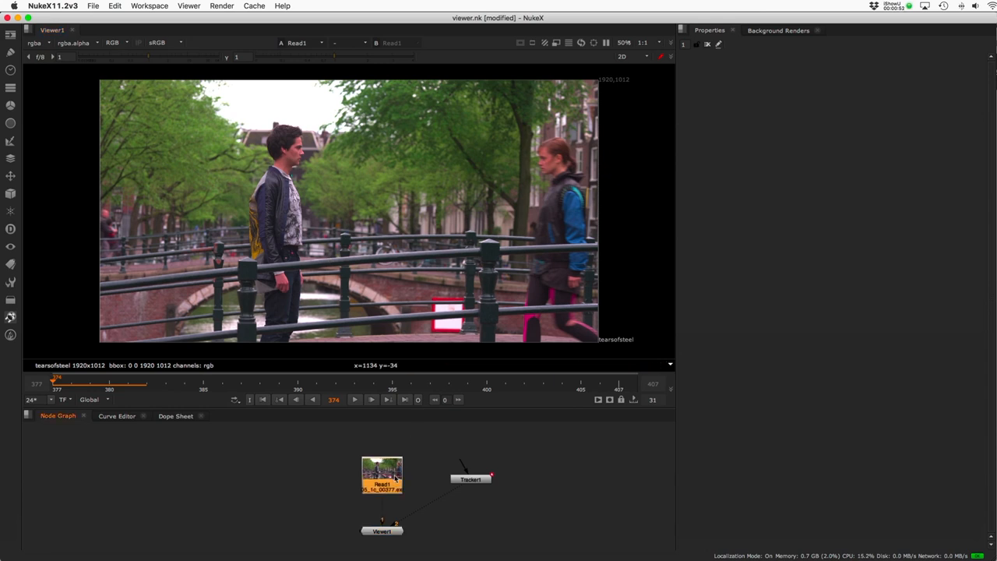
left_click(381, 530)
left_click(113, 43)
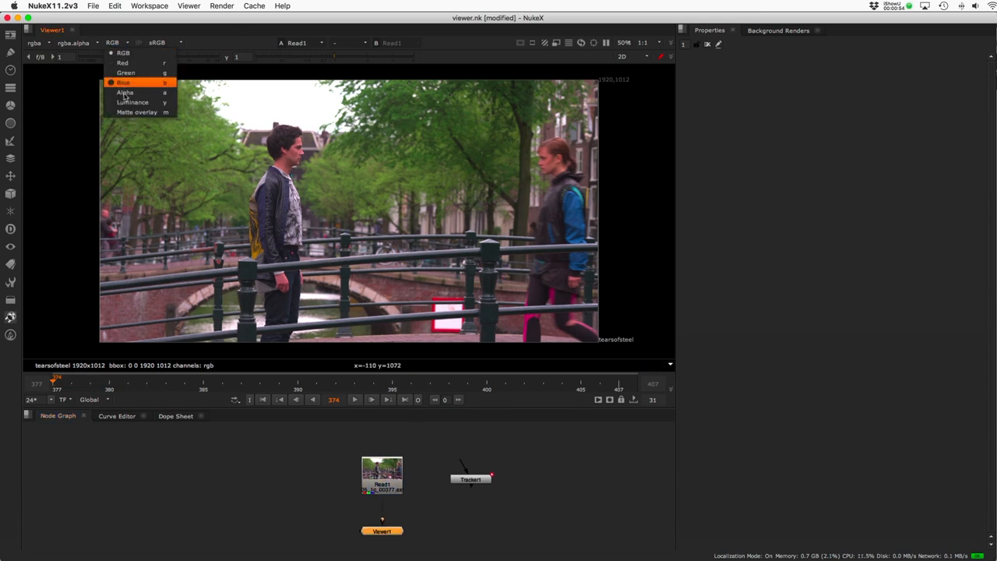
left_click(133, 95)
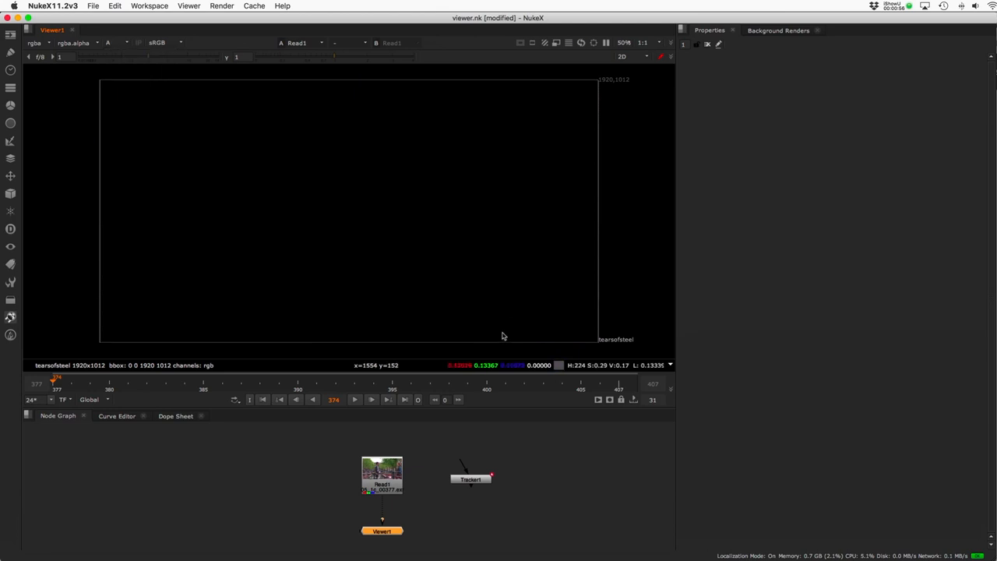
left_click(112, 45)
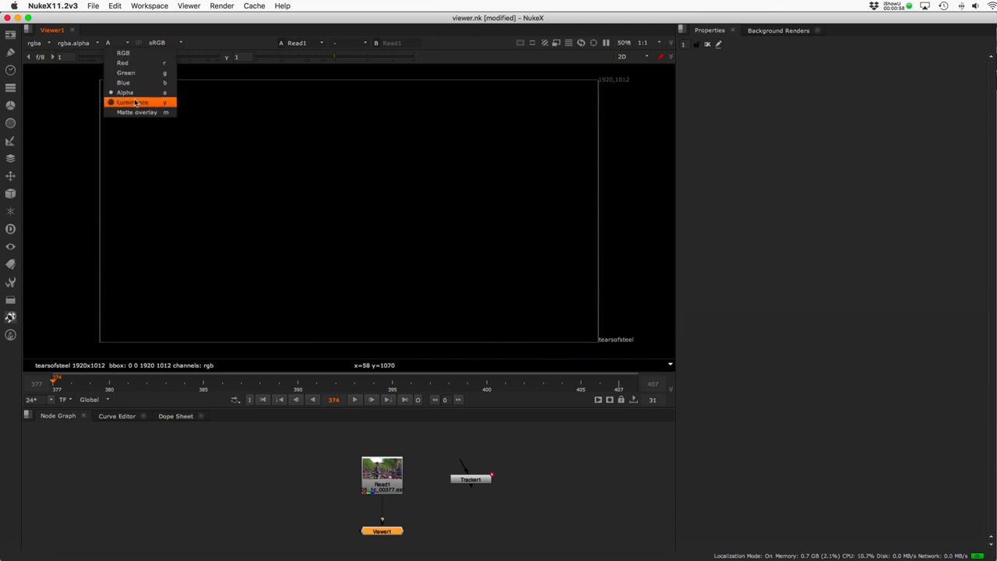
left_click(133, 95)
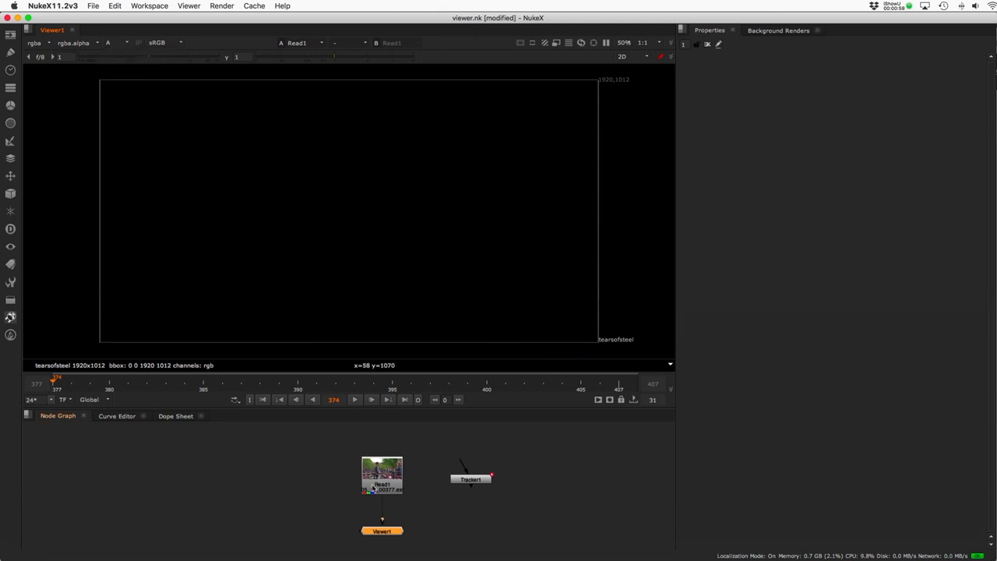
Toggle the viewer from alpha to the full RGB image and back to alpha.
left_click(298, 466)
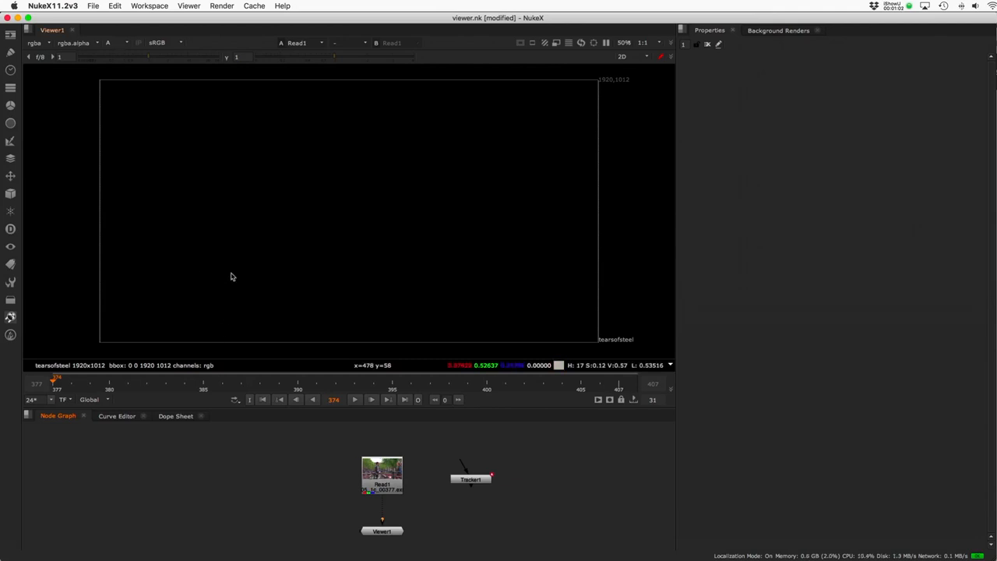
key("a")
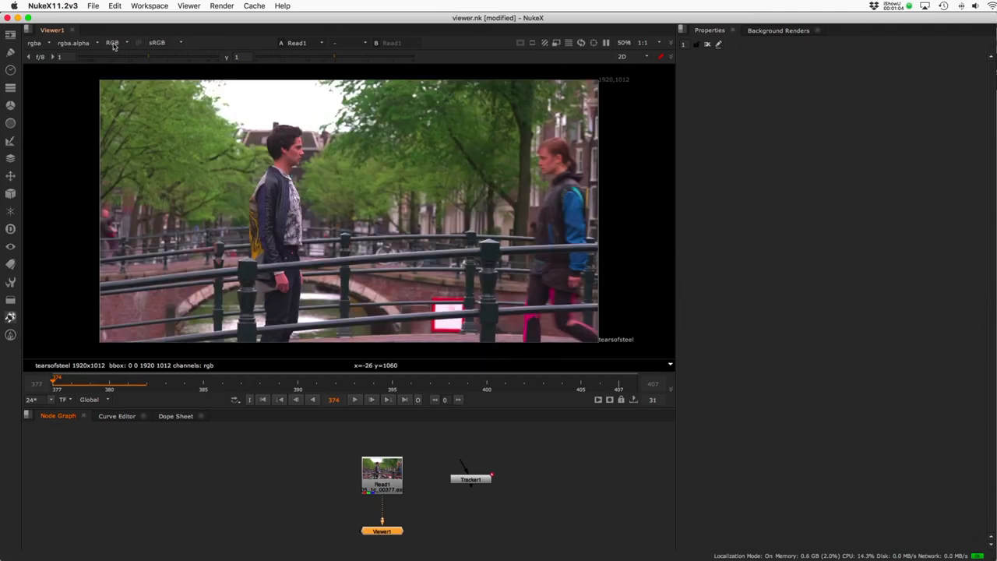
key("a")
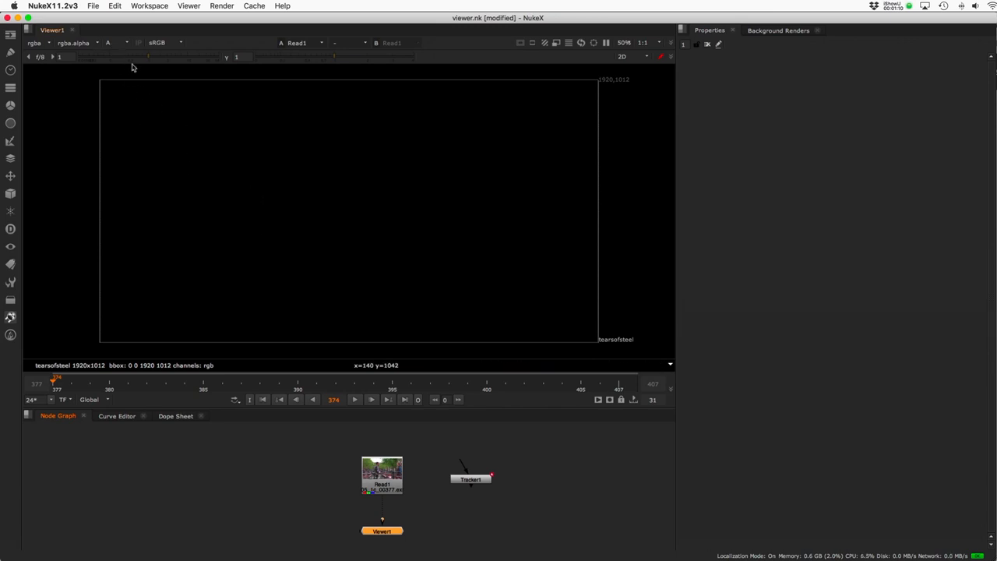
Show the blue channel in the viewer, toggling once to the RGB image and back to blue.
left_click(118, 44)
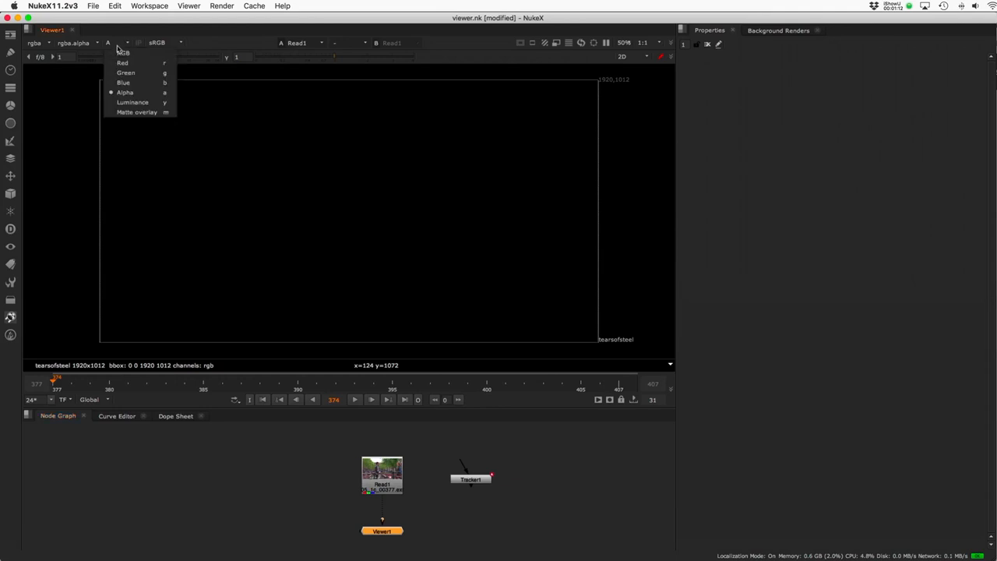
left_click(117, 83)
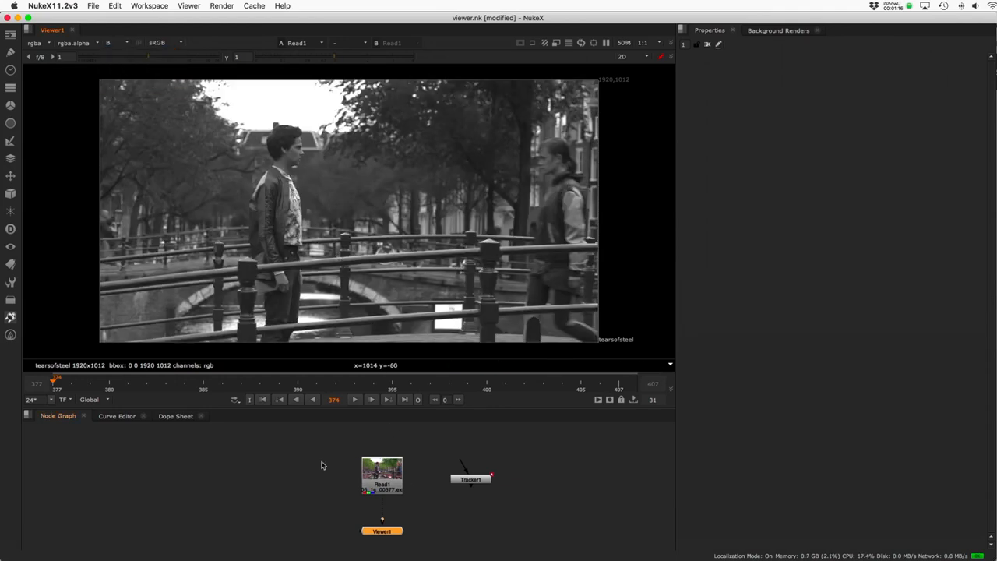
key("b")
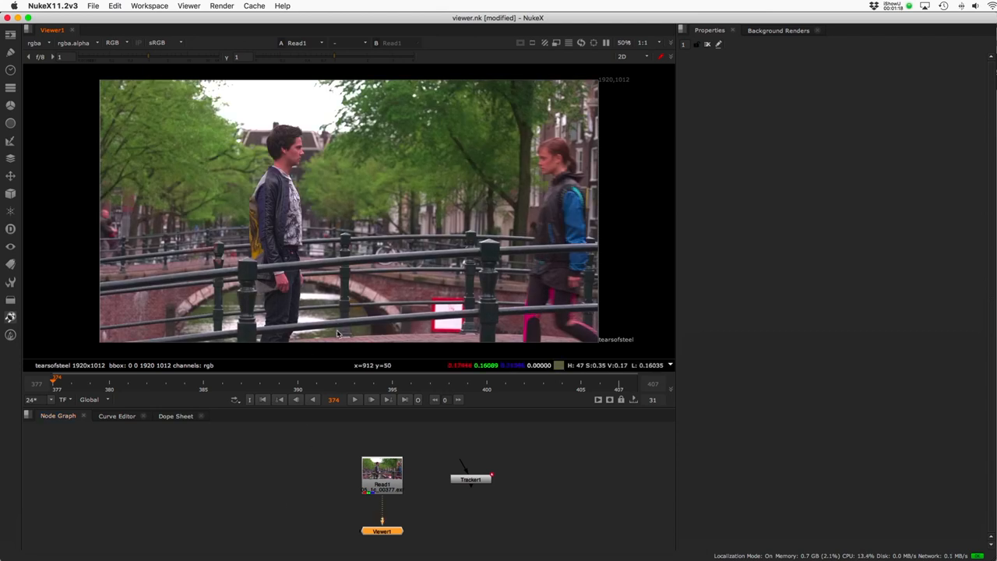
key("b")
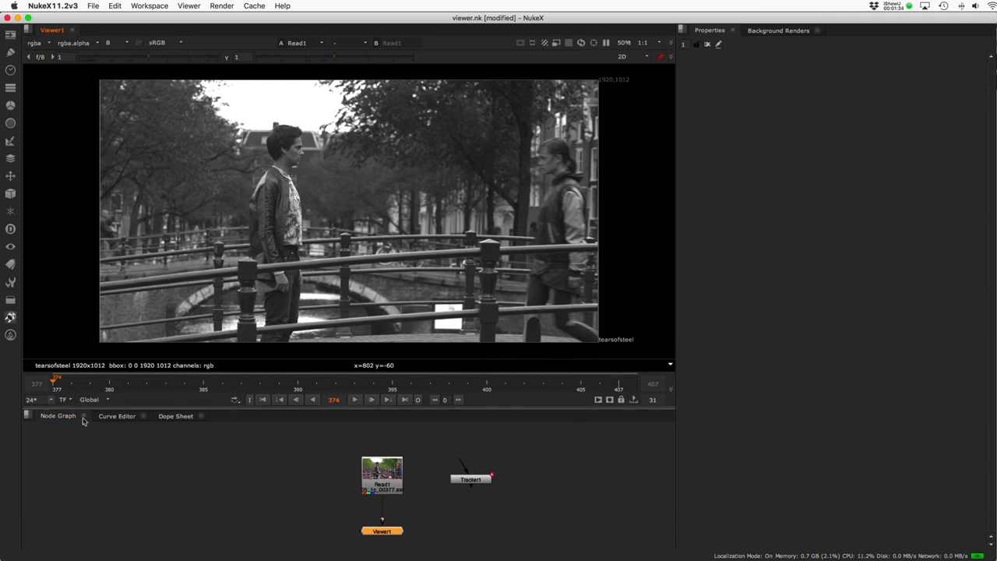
Open the project settings and the project's fps value for editing.
left_click(549, 482)
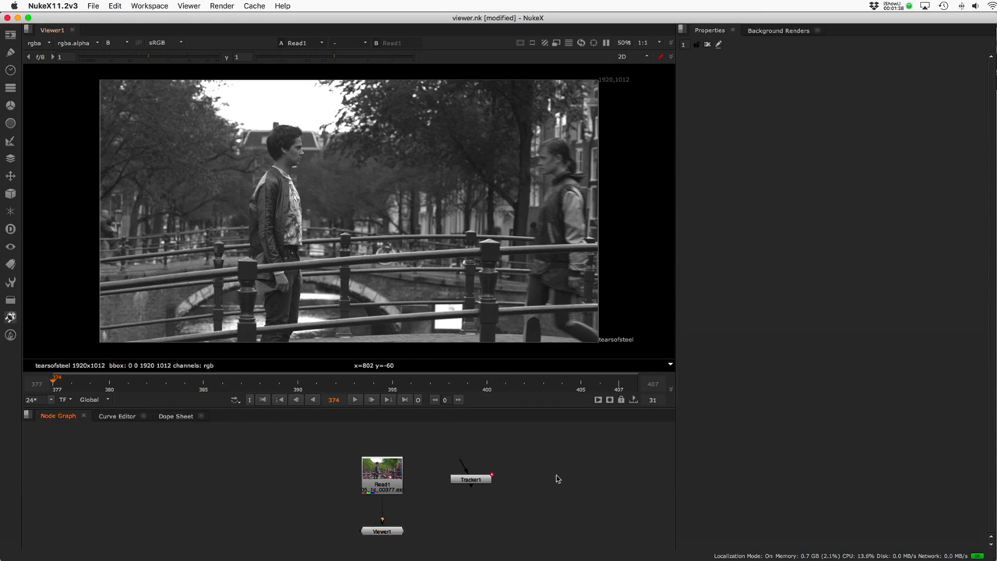
key("s")
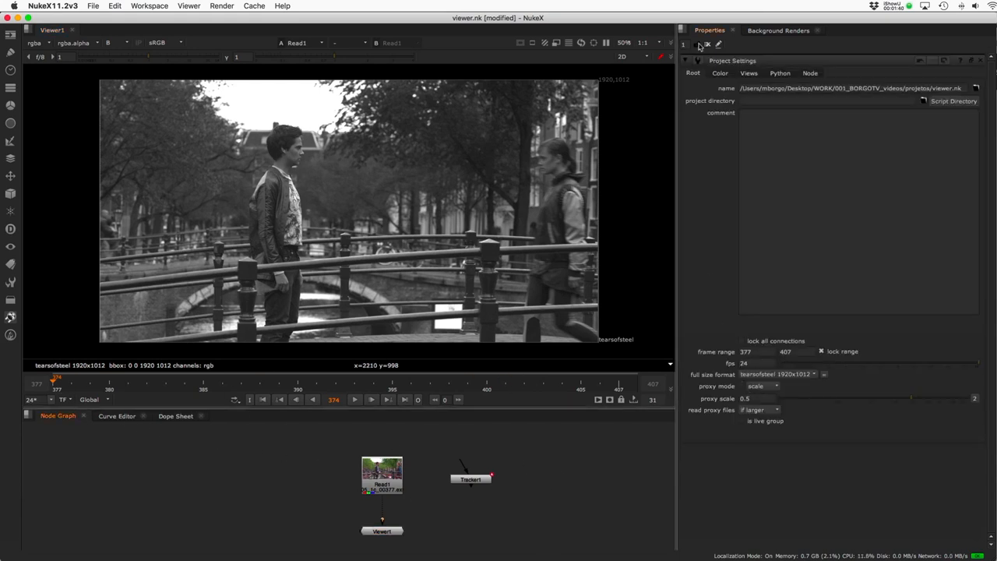
left_click(752, 363)
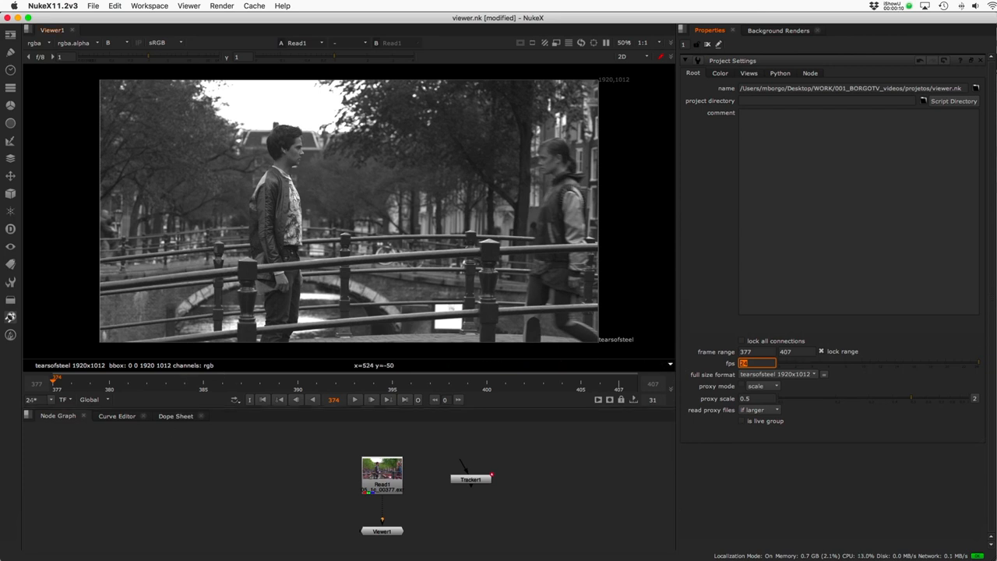
Set the viewer's playback rate to 241 fps and return the channel display from blue to RGB.
left_click(48, 401)
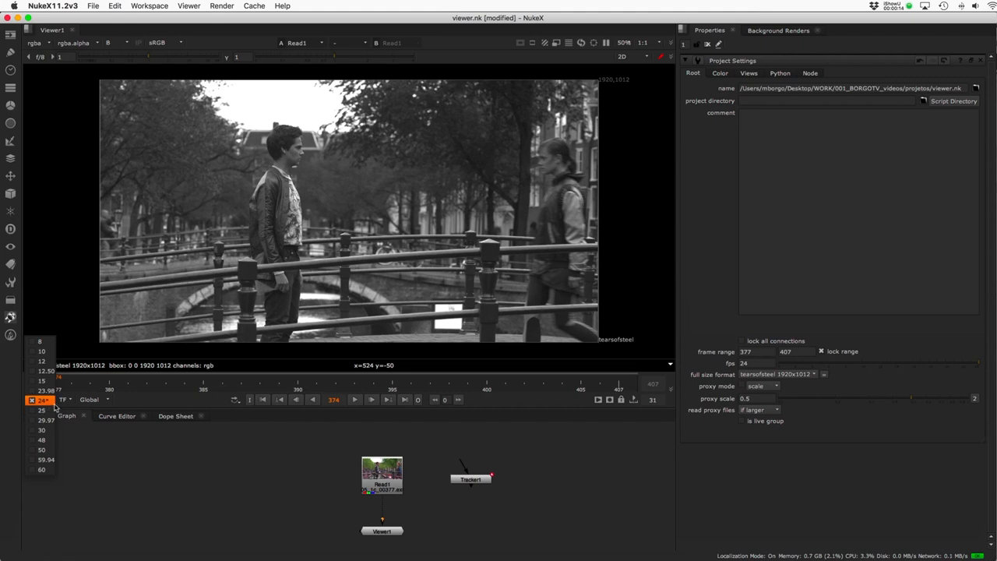
left_click(245, 485)
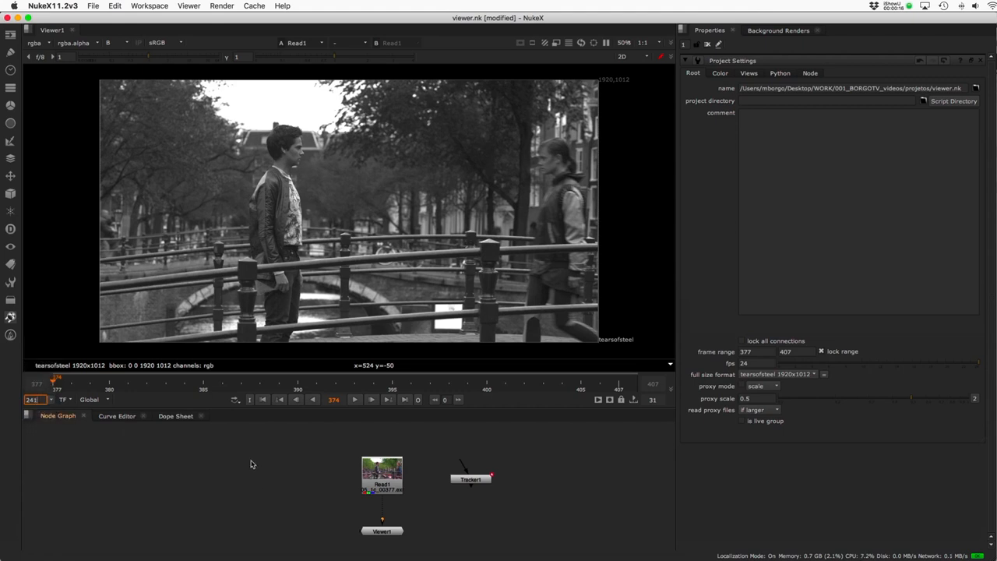
key("Return")
key("b")
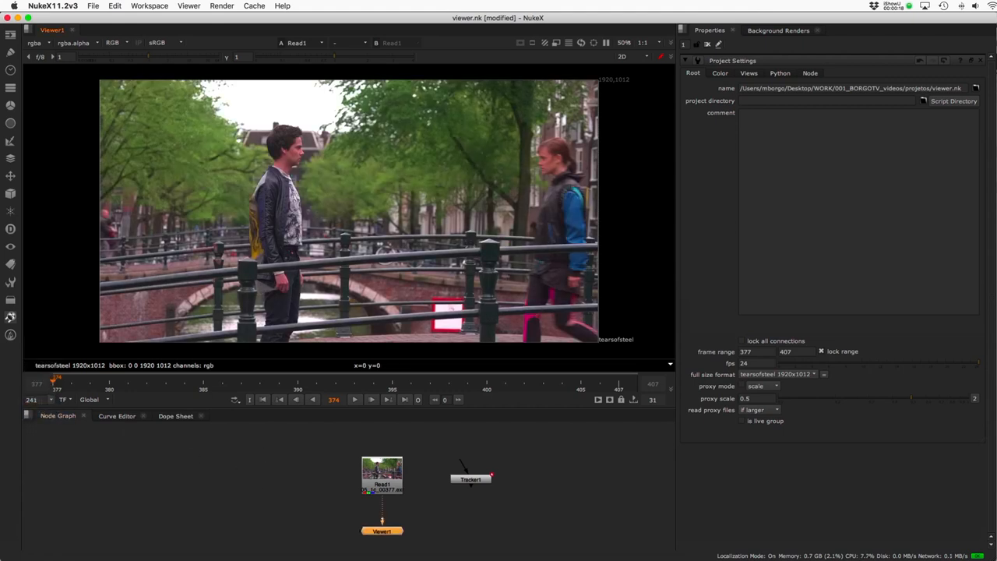
Set the viewer's playback rate to 24 fps, play the clip forward and stop it.
left_click(52, 400)
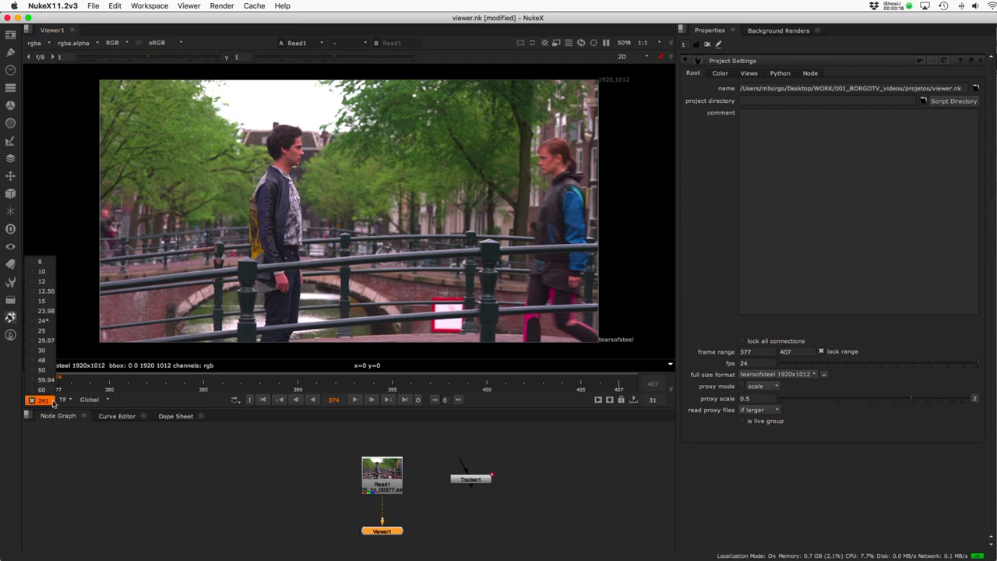
left_click(45, 321)
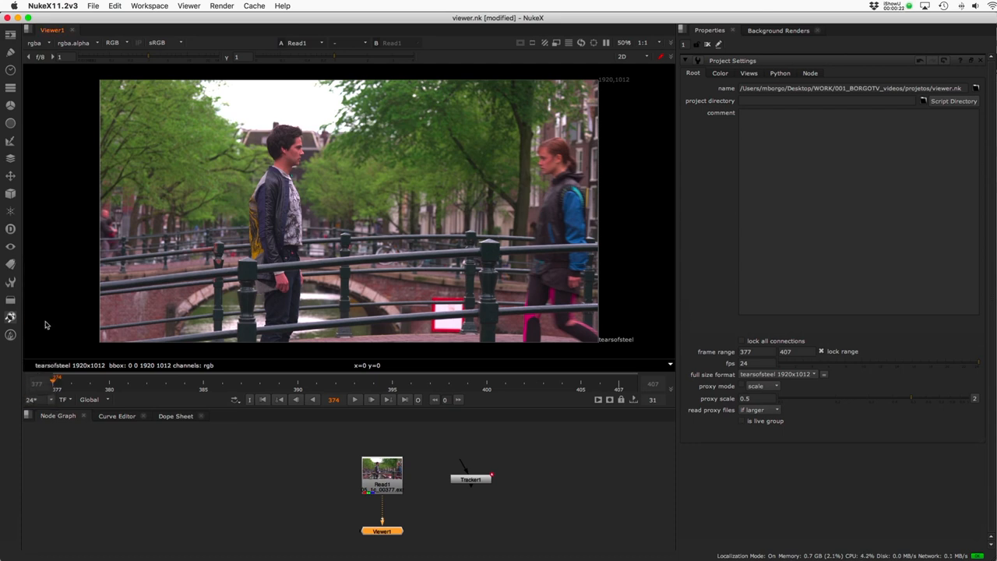
left_click(317, 491)
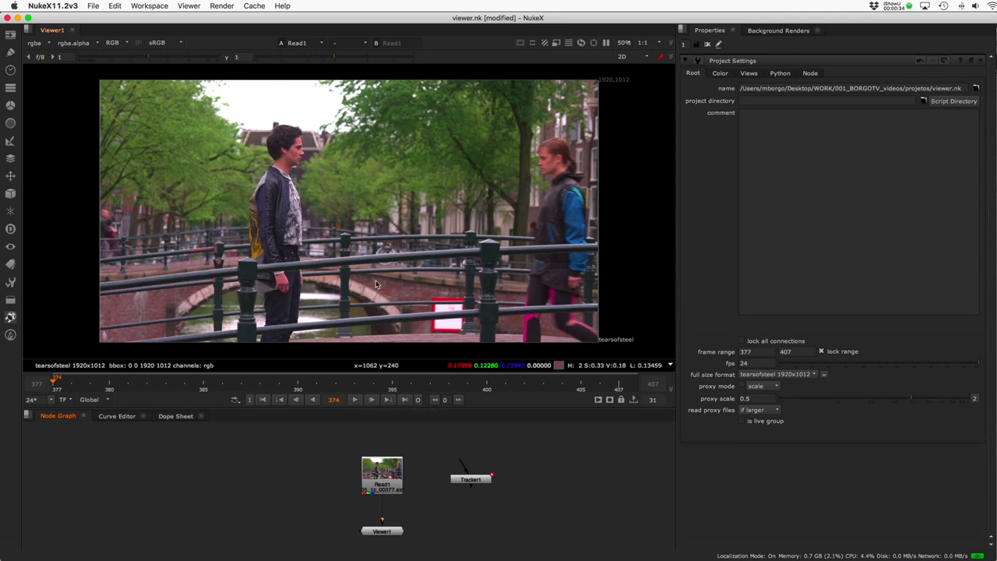
key("l")
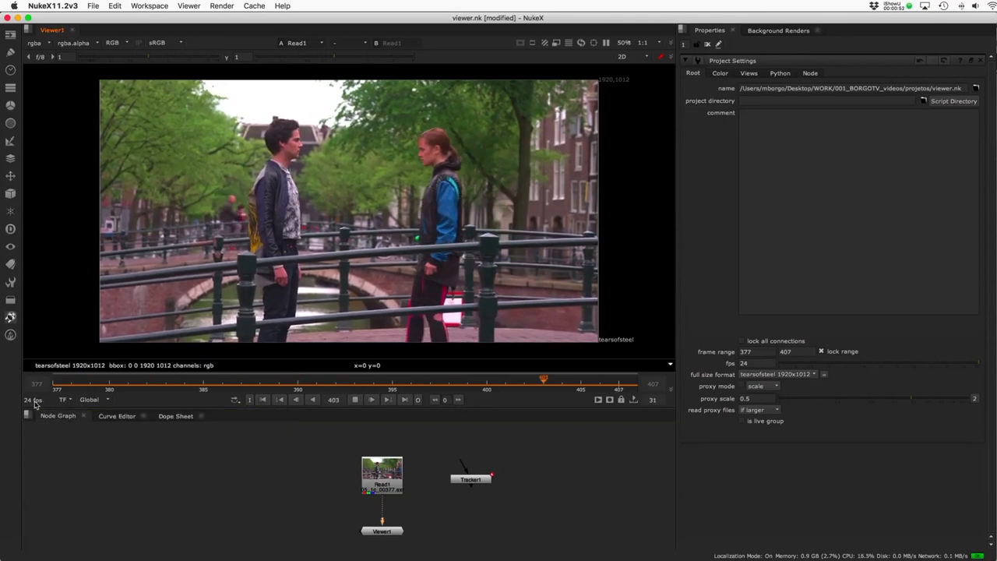
key("k")
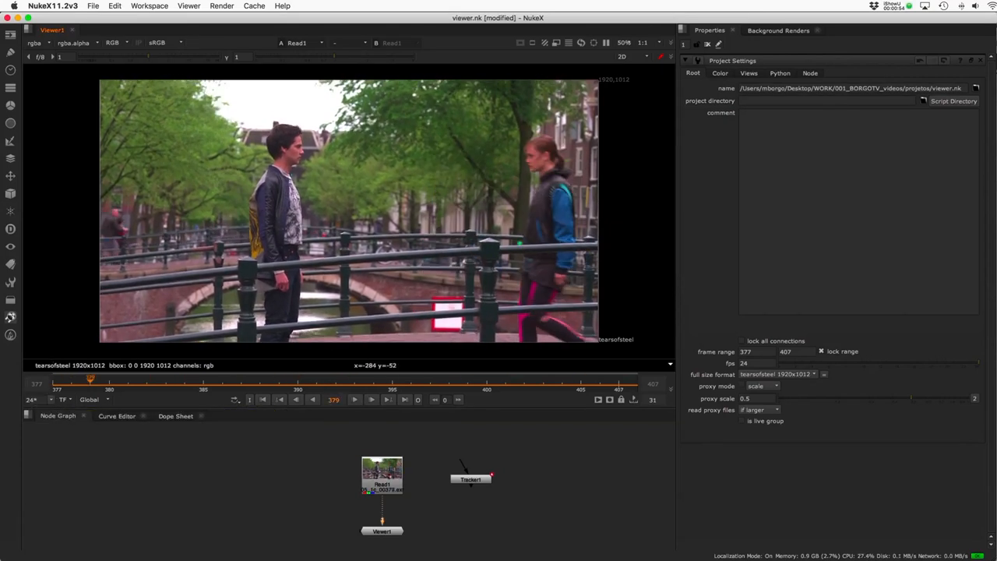
Test playing the clip at a rate of 241 fps, stop it and reset the rate to 24 fps.
left_click(50, 401)
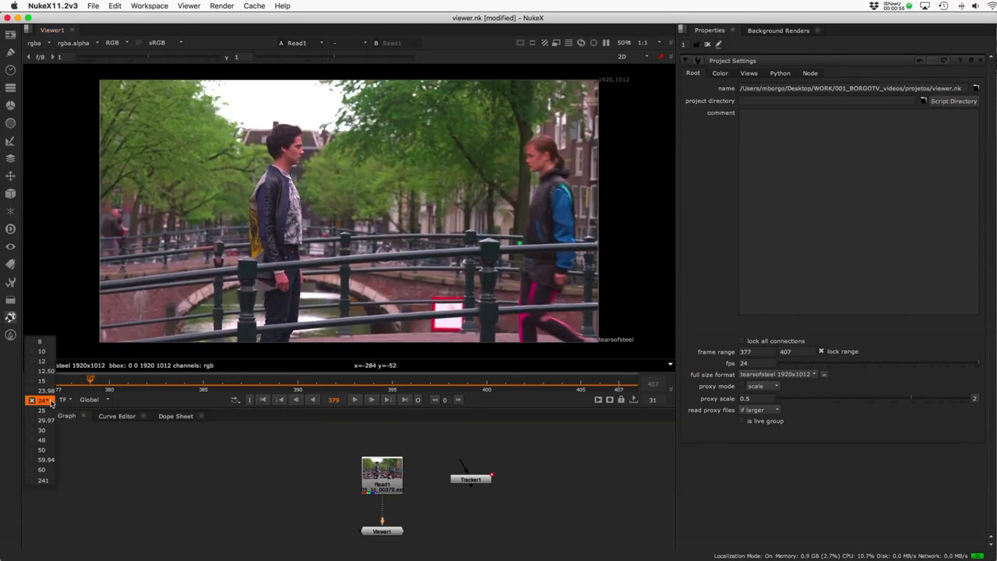
left_click(45, 480)
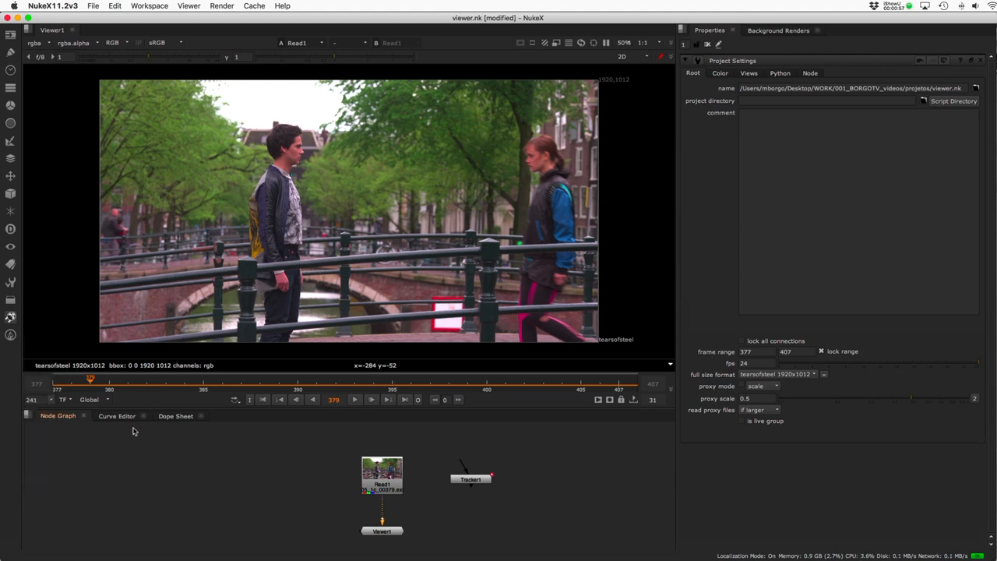
left_click(354, 398)
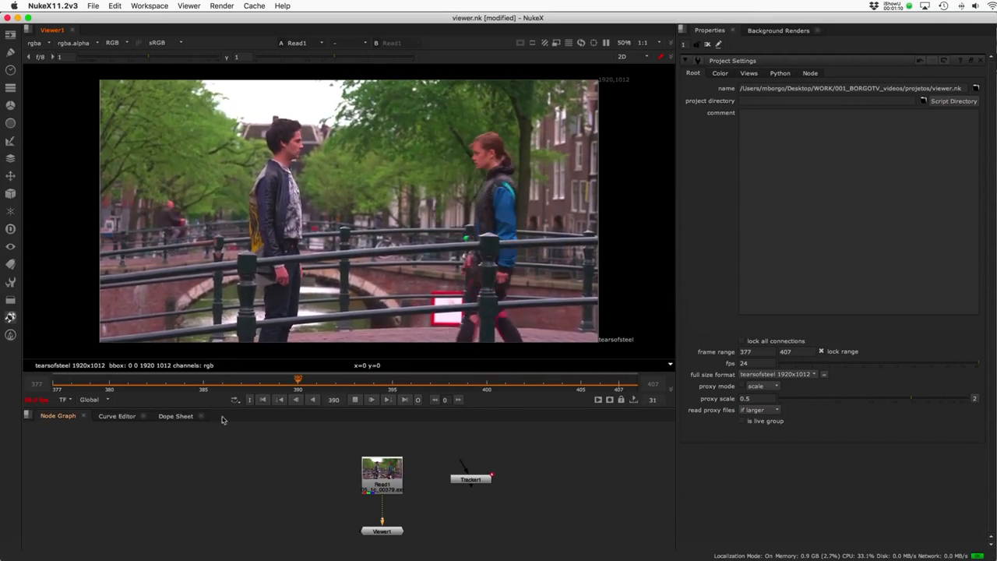
key("k")
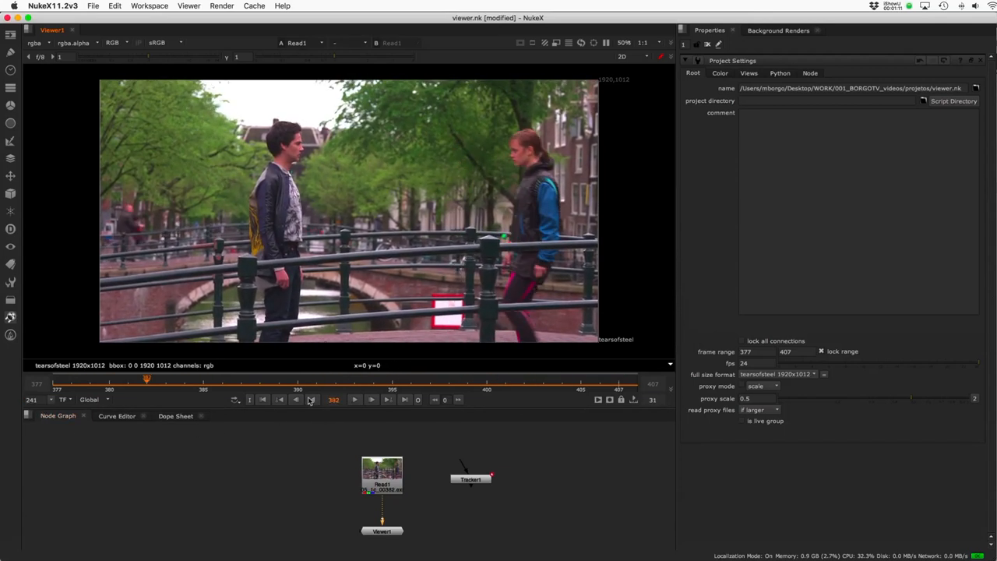
left_click(52, 401)
left_click(40, 320)
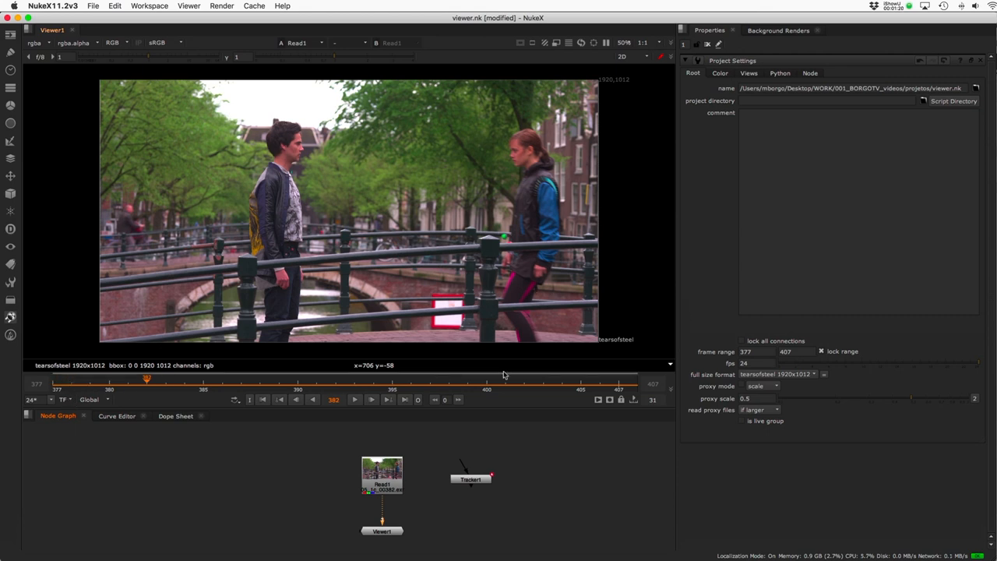
Switch the viewer timeline to TC (Timecode) and return it to TF (Timeline Frames).
left_click(65, 399)
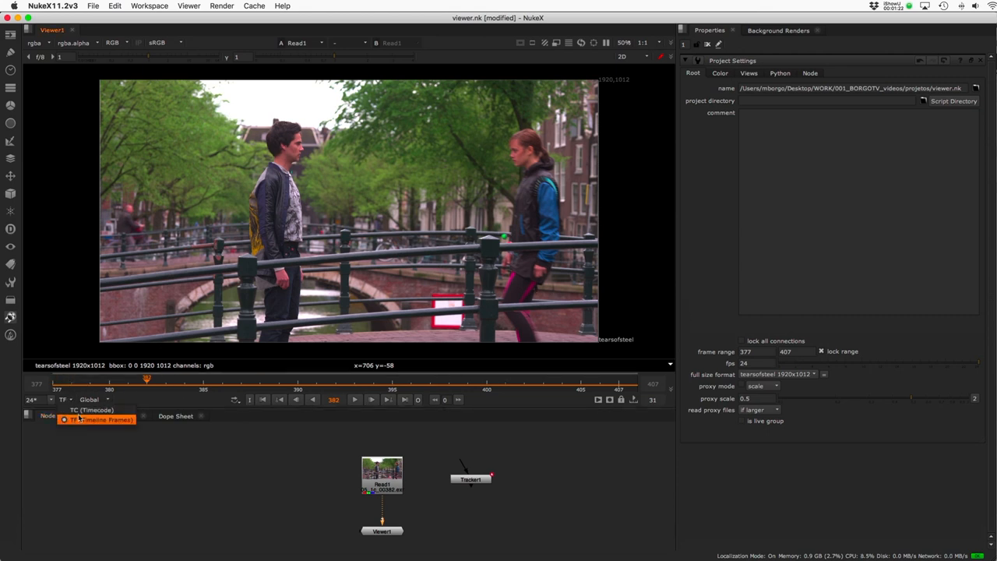
left_click(80, 419)
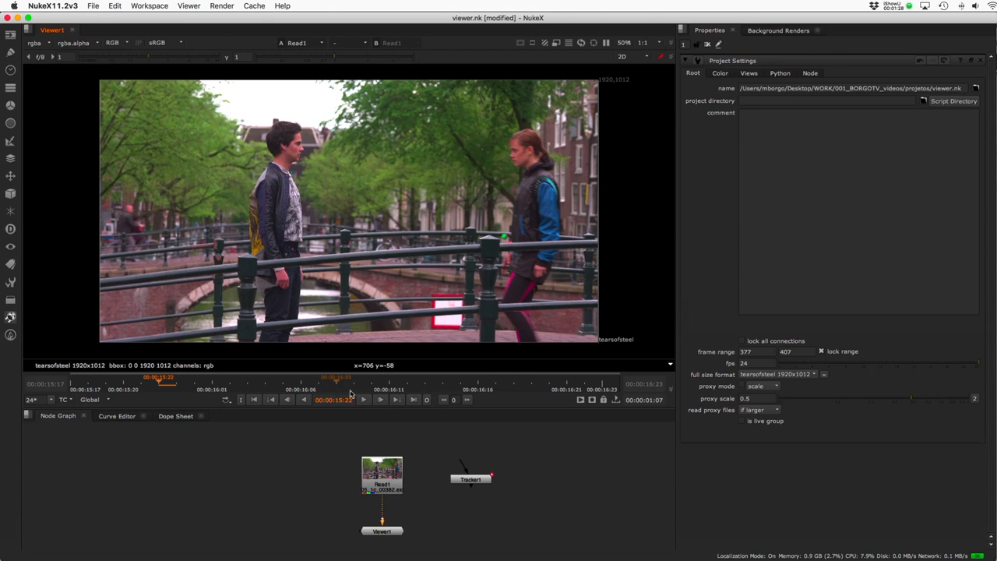
left_click(65, 399)
left_click(74, 420)
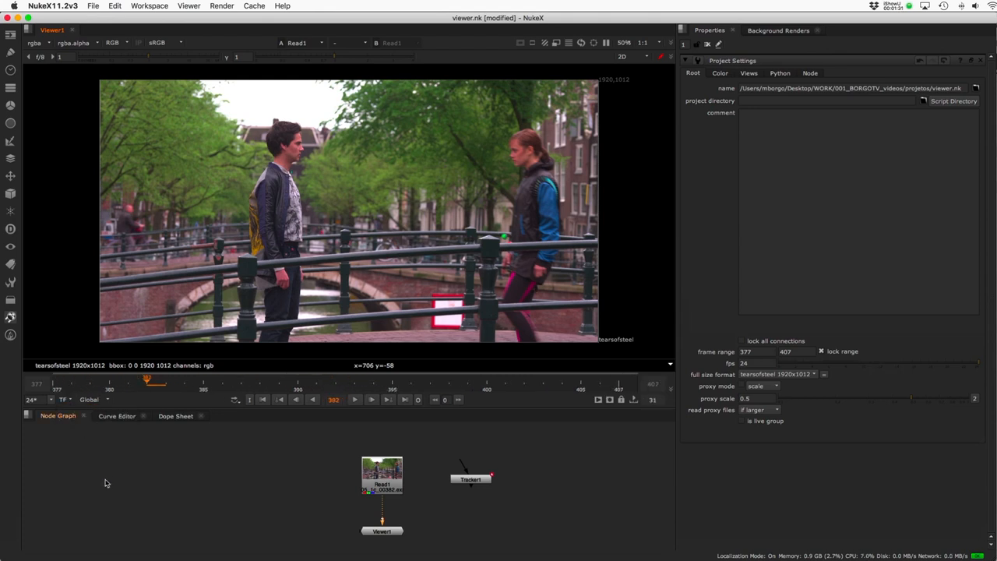
Examine the viewer timeline's range options and the frame range fields in the project settings, keeping Global.
left_click(91, 400)
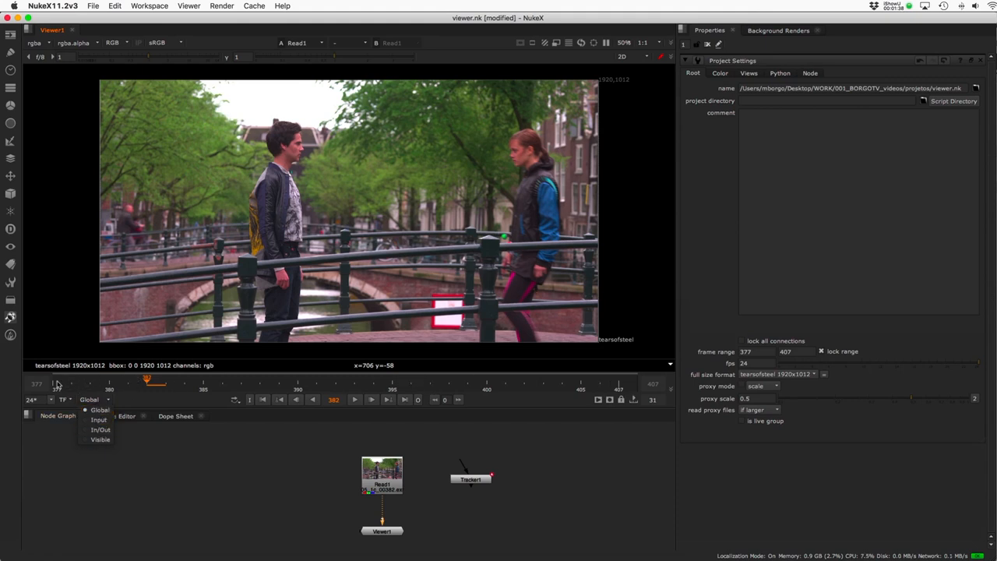
left_click(101, 410)
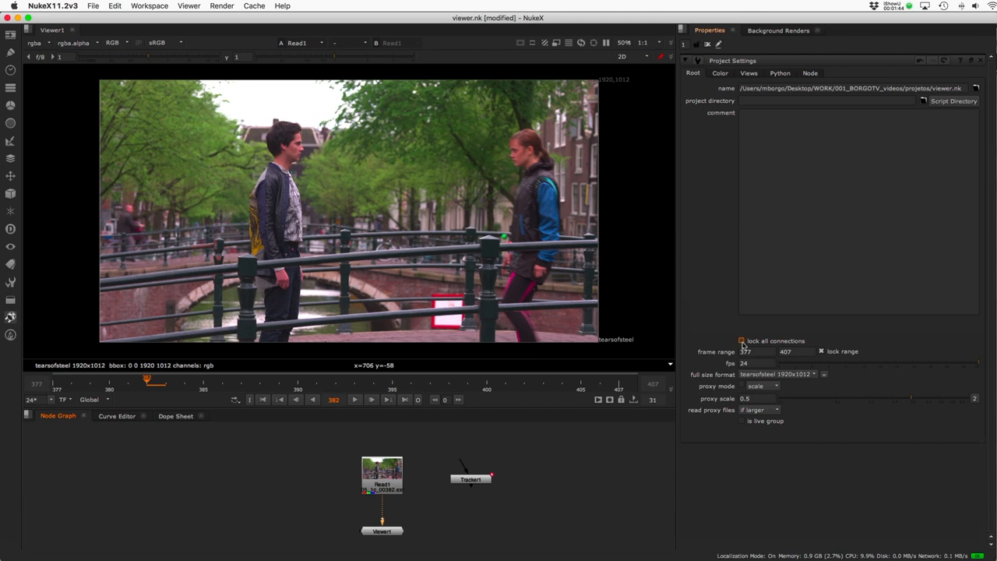
double_click(745, 351)
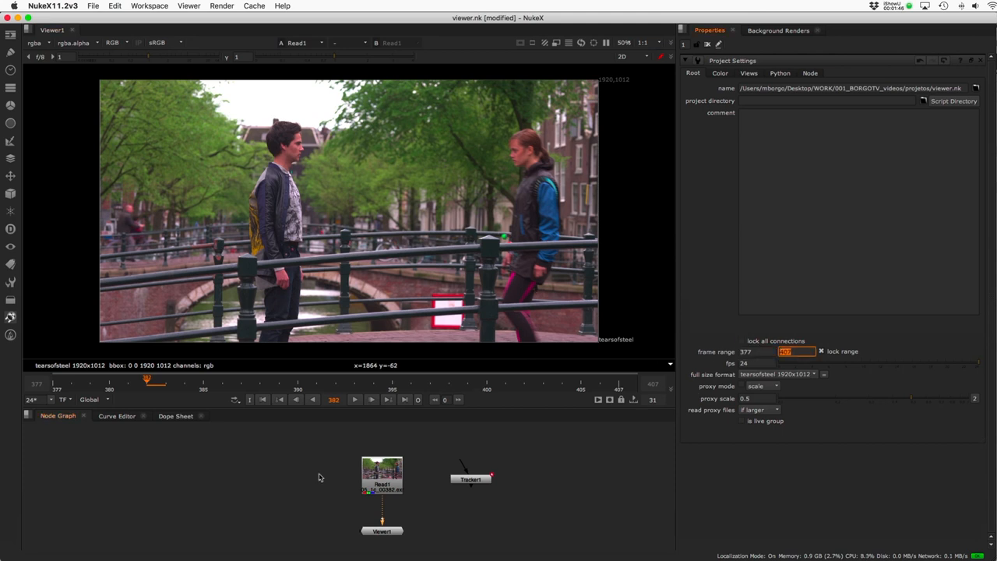
left_click(91, 400)
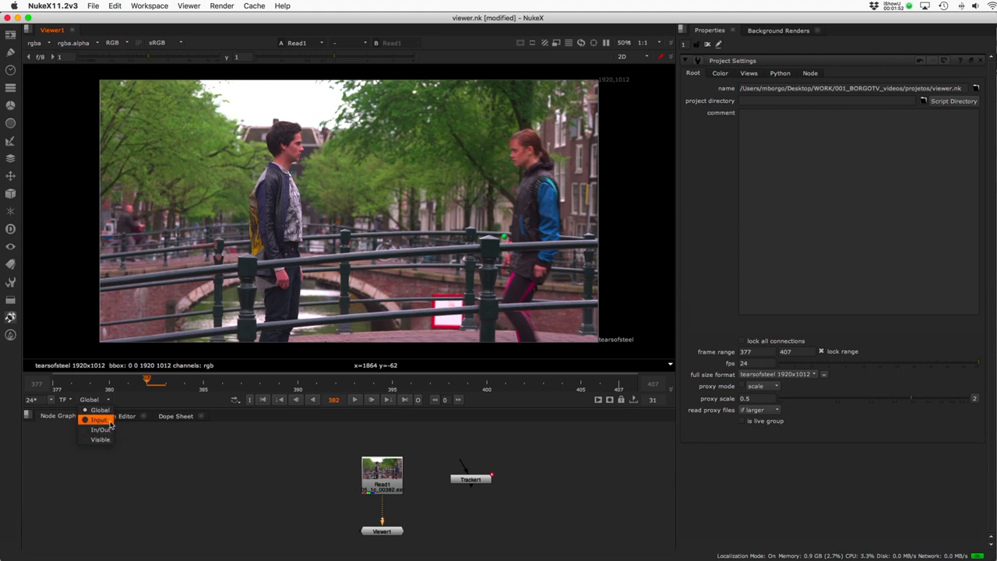
key("Escape")
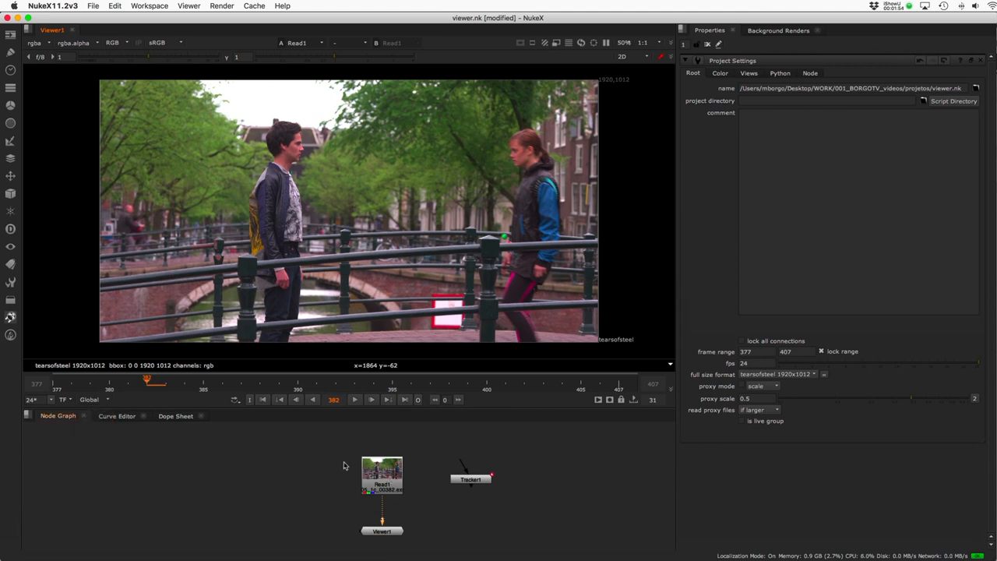
Move the Read1 node away from above the viewer node and attach a FrameRange node to its output.
left_click_drag(395, 489, 317, 454)
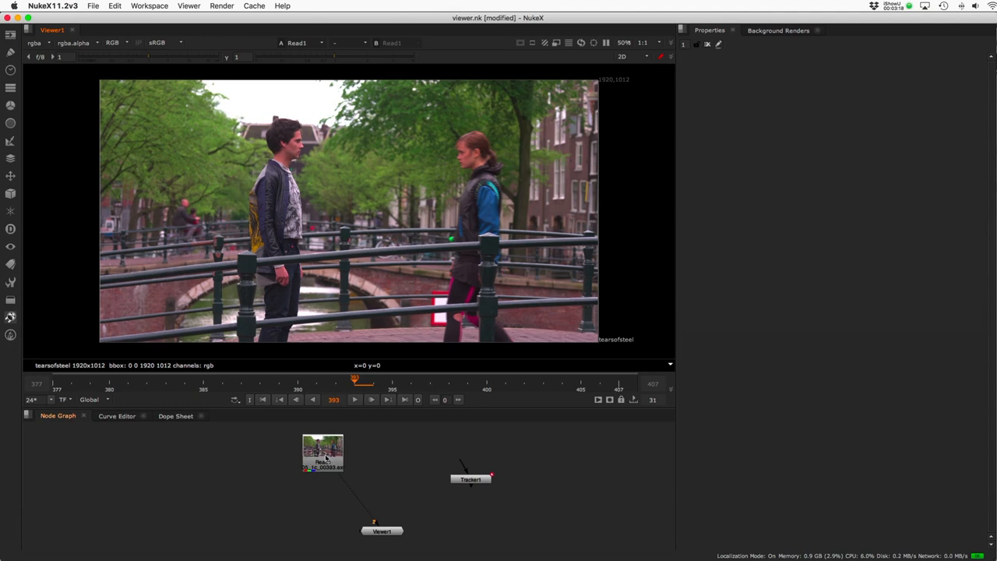
left_click(325, 458)
key("Tab")
type("fra")
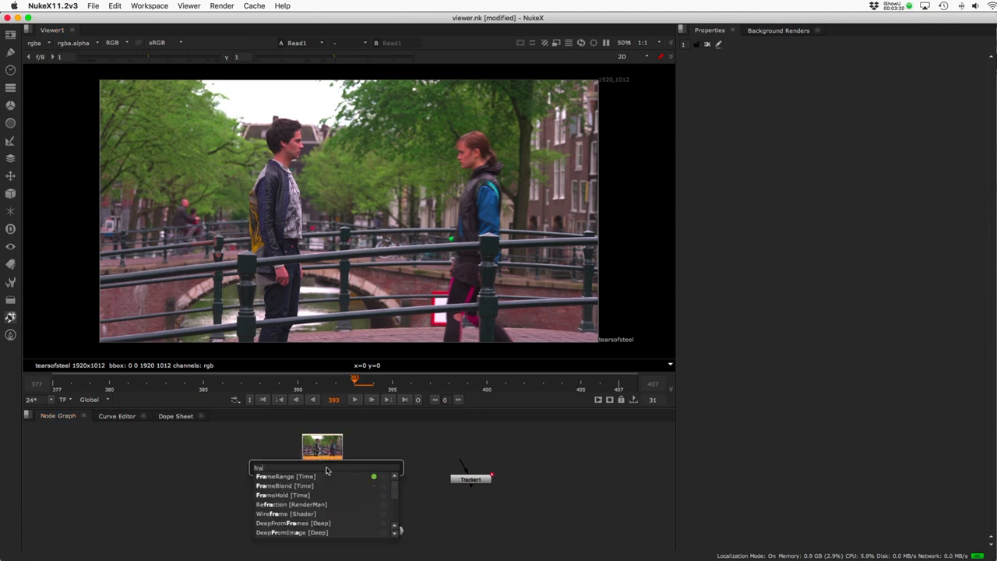
key("Return")
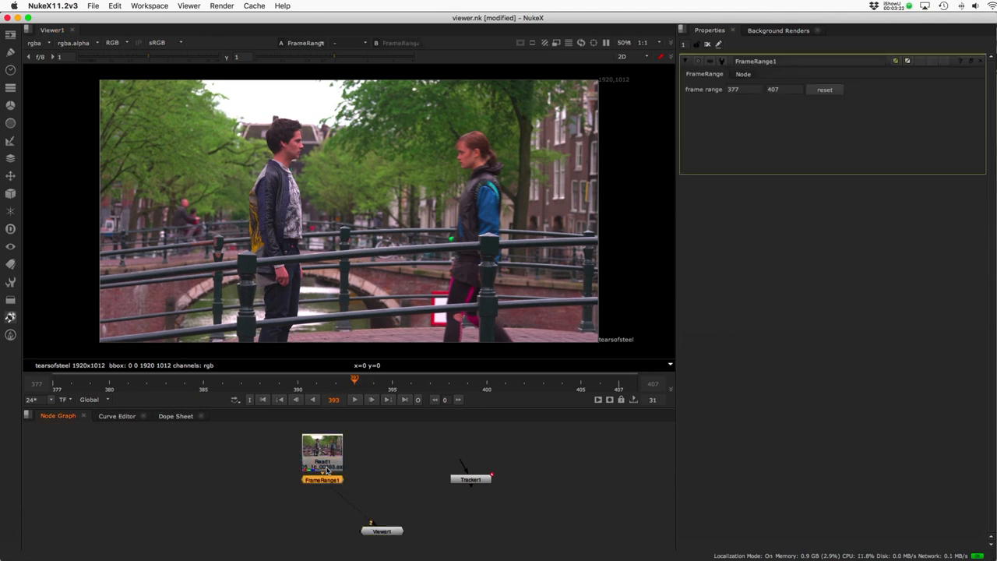
Set the FrameRange node's frame range to 380–400.
left_click(732, 90)
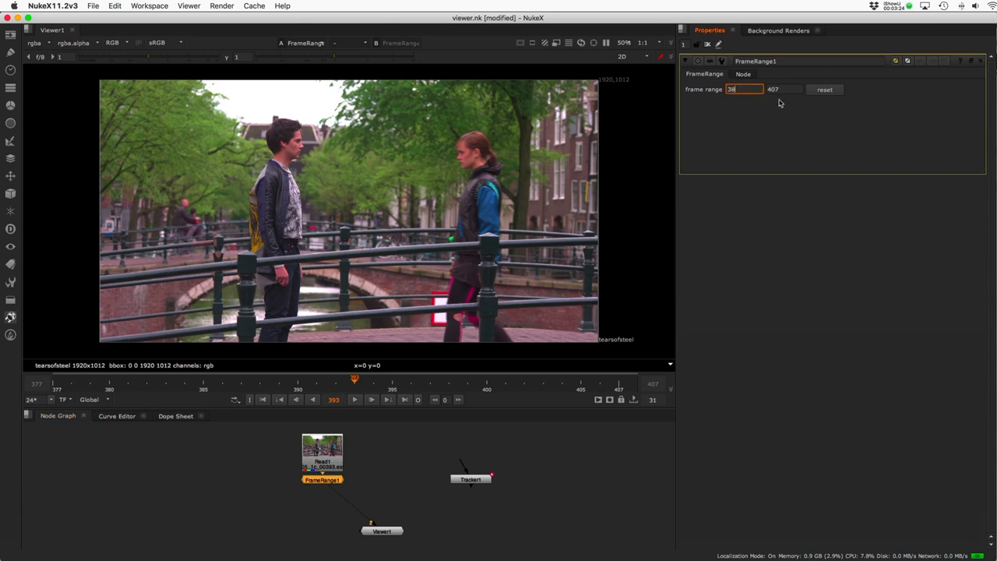
key("Tab")
type("400")
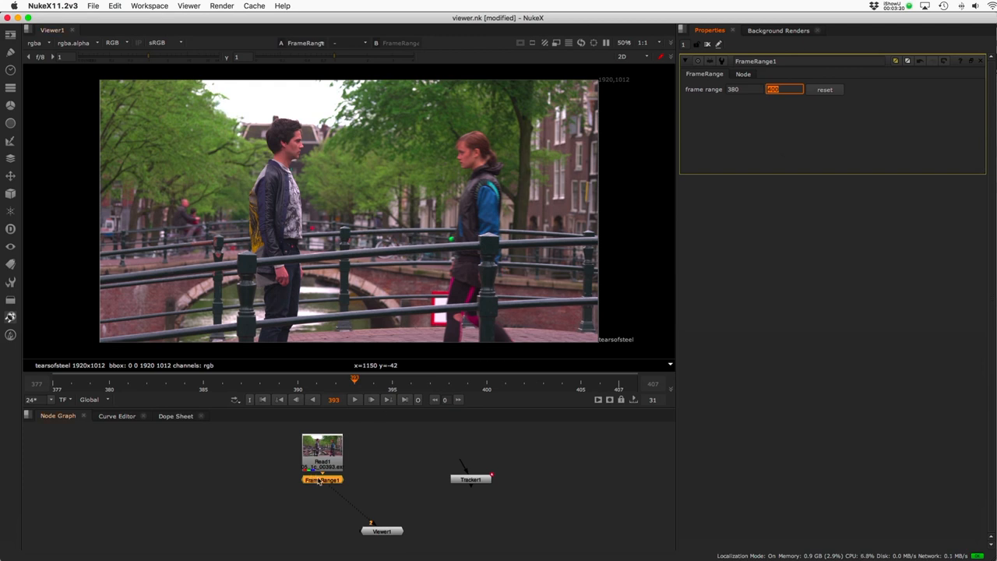
left_click(297, 508)
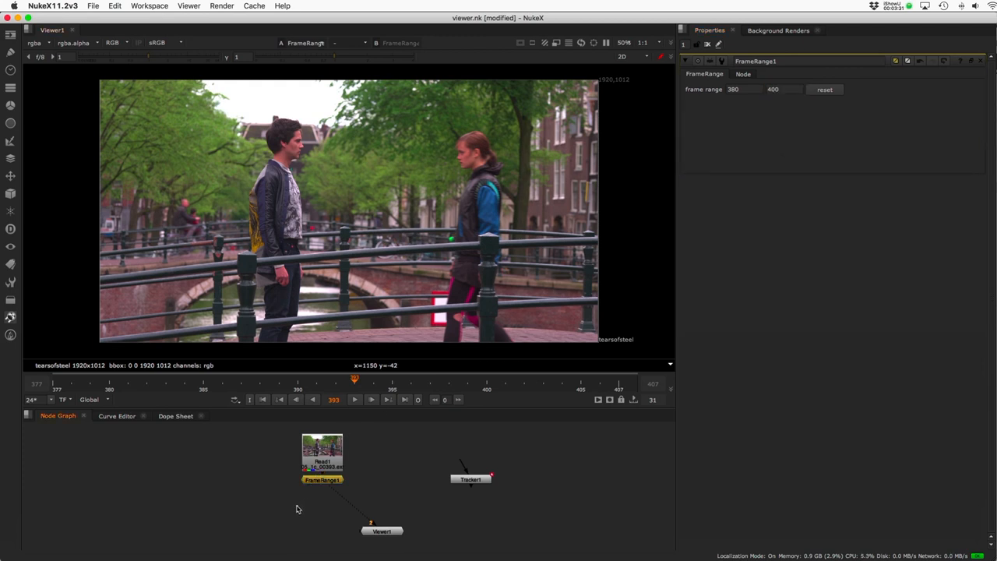
Set the viewer timeline's range to Input and switch the channel display to blue.
left_click(89, 400)
left_click(98, 420)
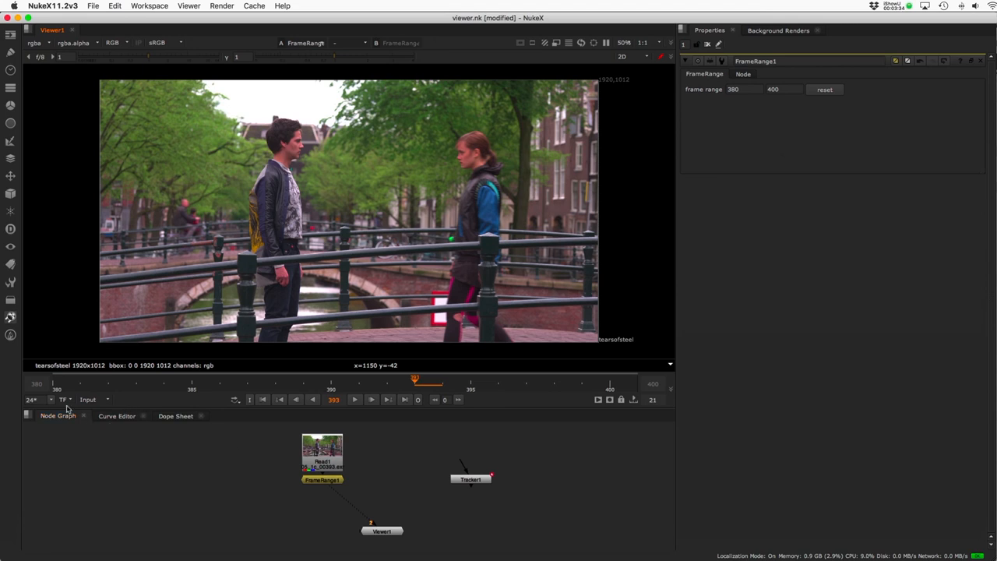
left_click_drag(323, 483, 325, 491)
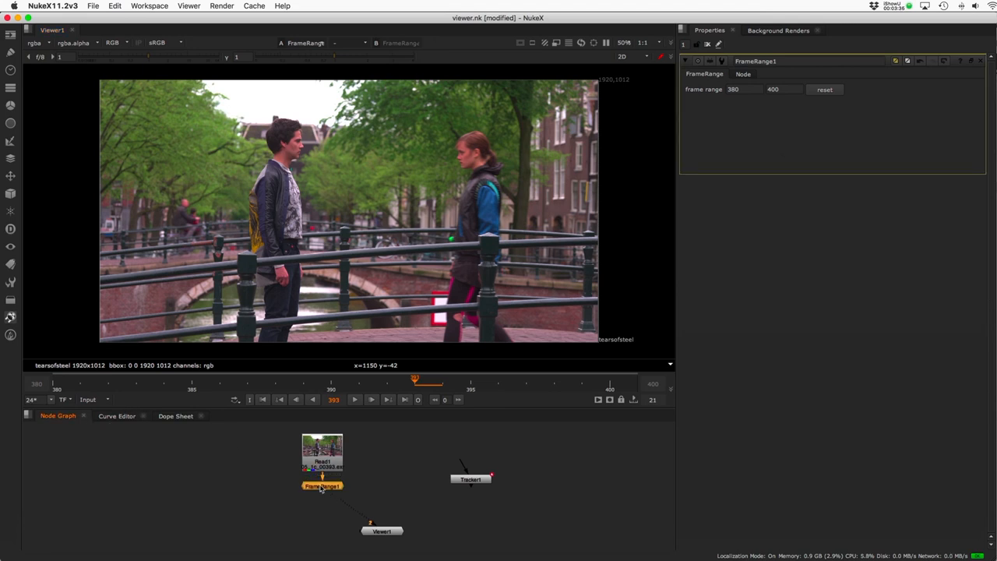
key("b")
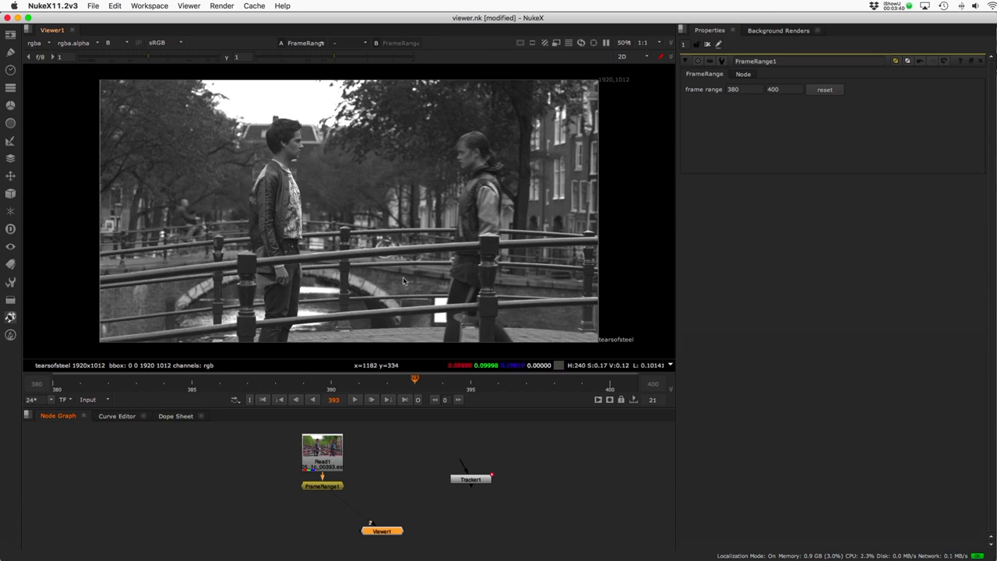
Place the Read2 node with the 03_4a_%05d.exr sequence beside Read1 and check its frame range.
left_click(312, 454)
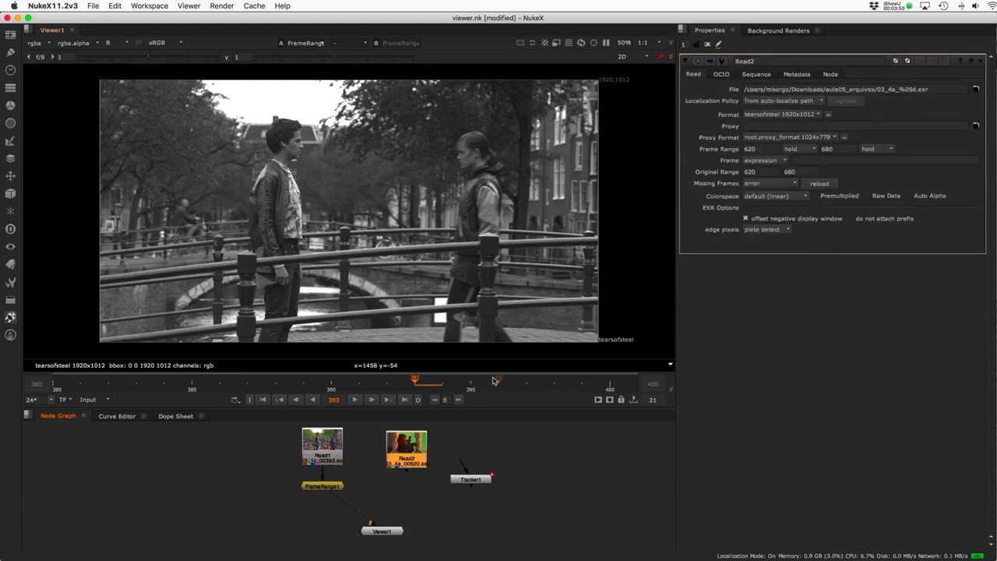
left_click_drag(406, 459, 399, 457)
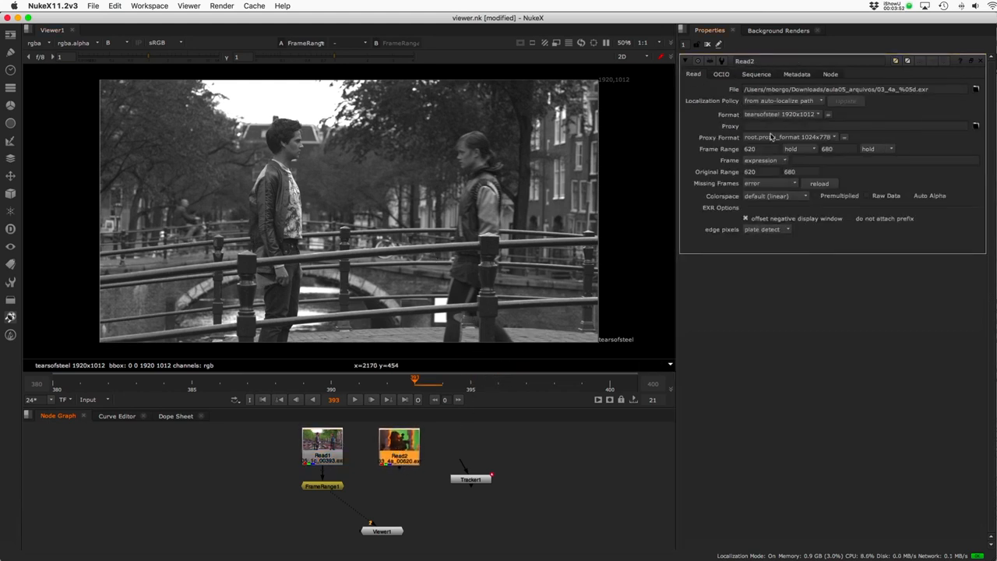
left_click_drag(756, 148, 751, 149)
key("Tab")
left_click(284, 446)
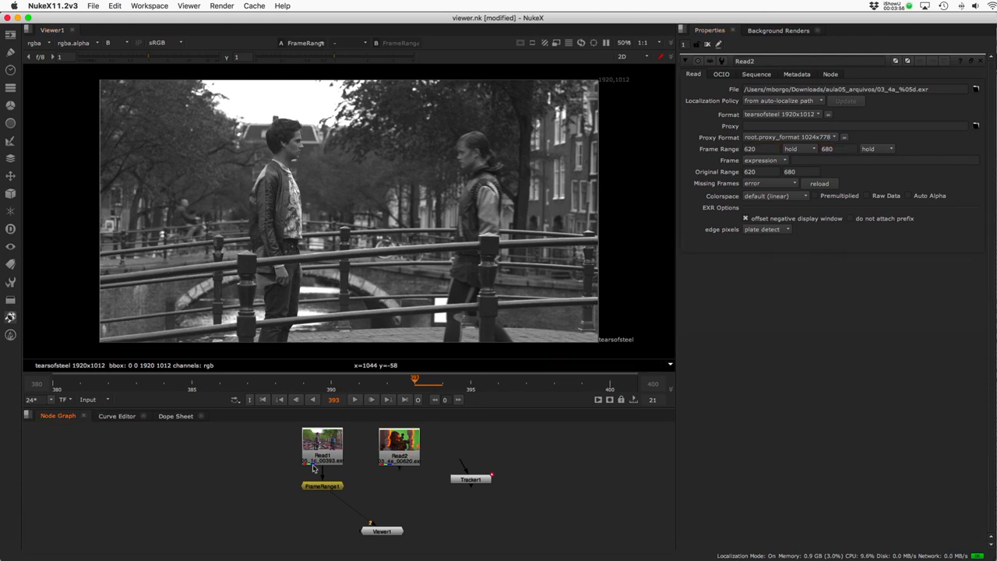
Return the FrameRange output to RGB display, and view Read2 in the blue channel.
left_click(321, 486)
key("b")
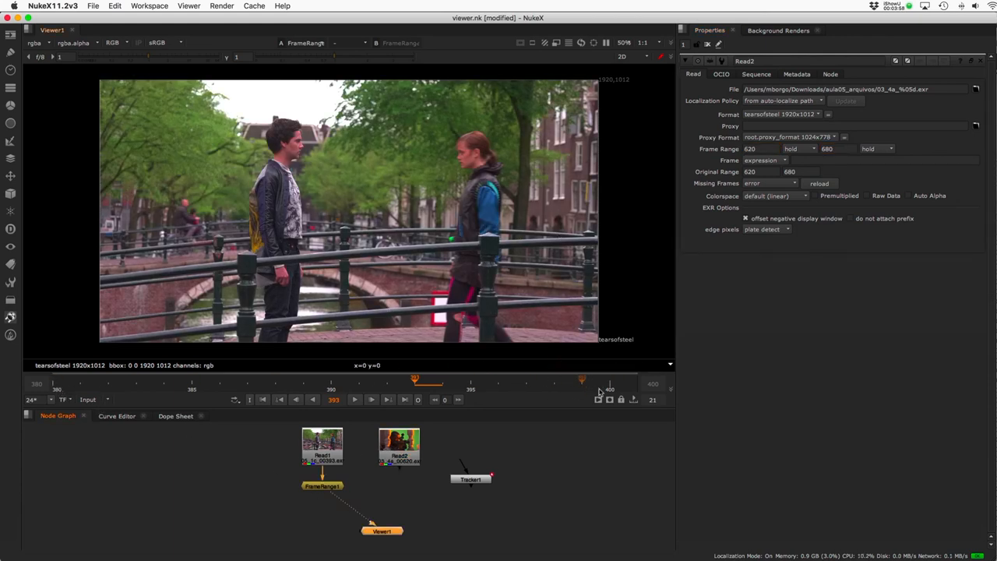
left_click(385, 452)
key("1")
key("b")
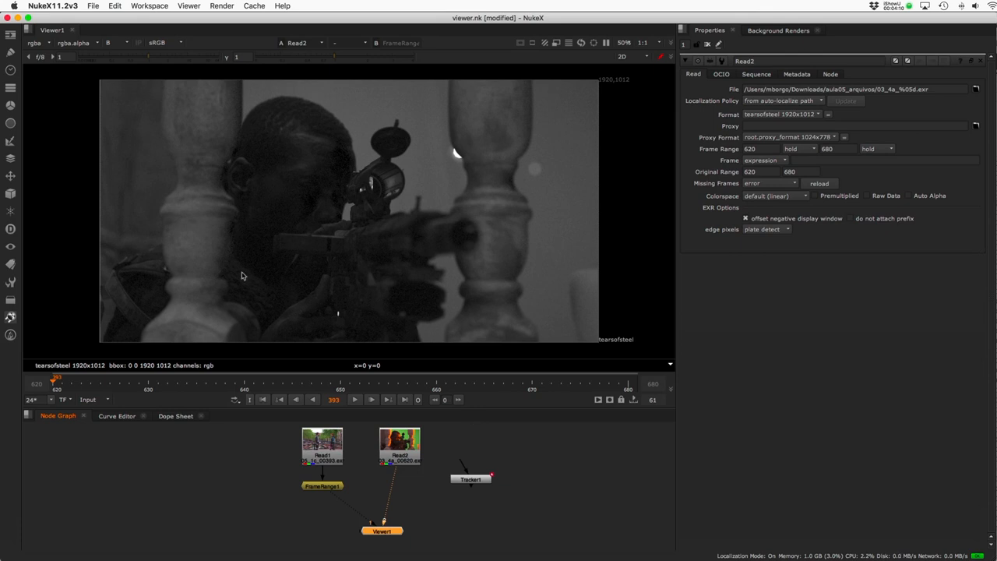
Set the viewer timeline's range to Global and check it by playing the clip and opening the project settings.
left_click(85, 399)
left_click(89, 409)
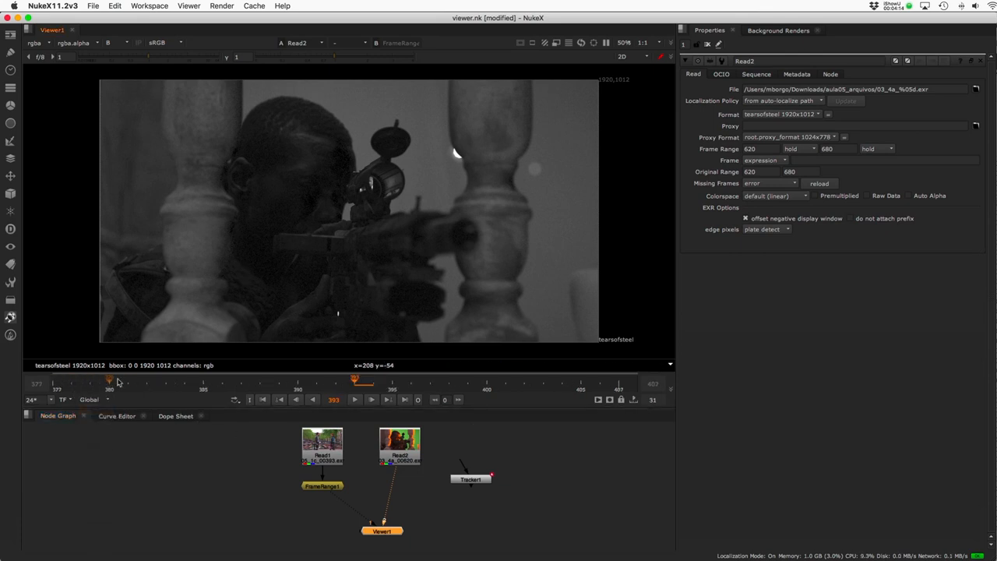
key("l")
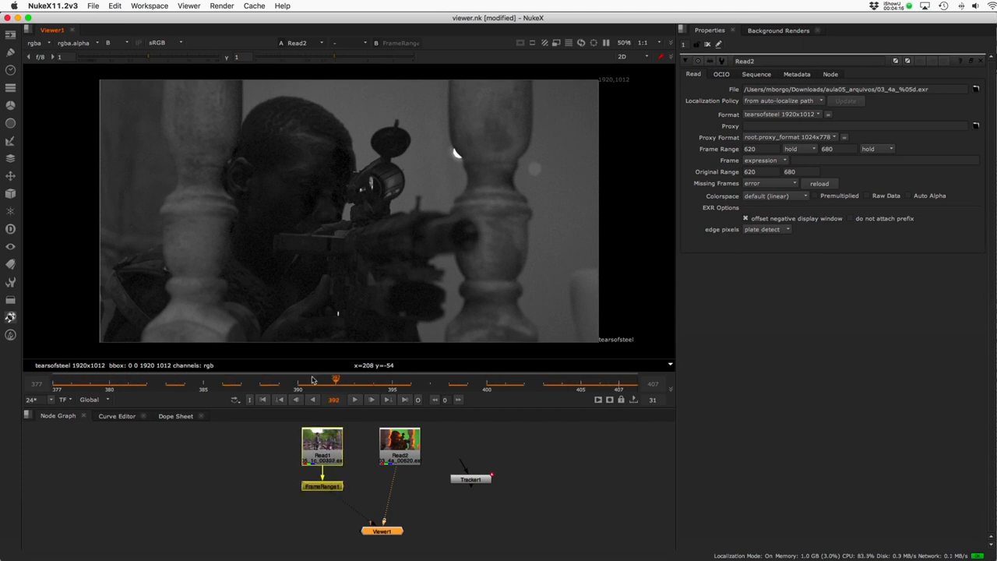
key("s")
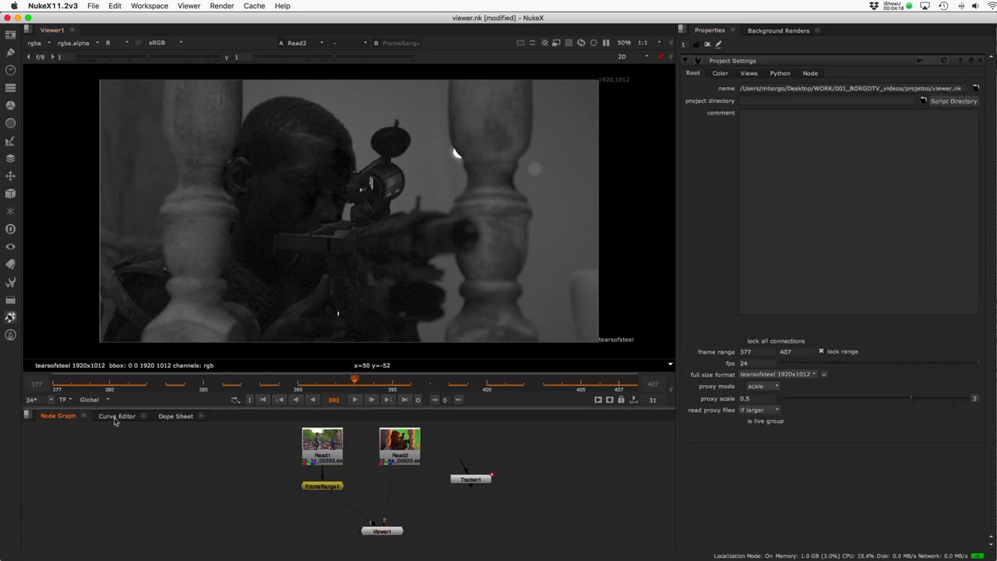
Set the viewer timeline's range to In/Out and display Read1 in RGB.
left_click(88, 399)
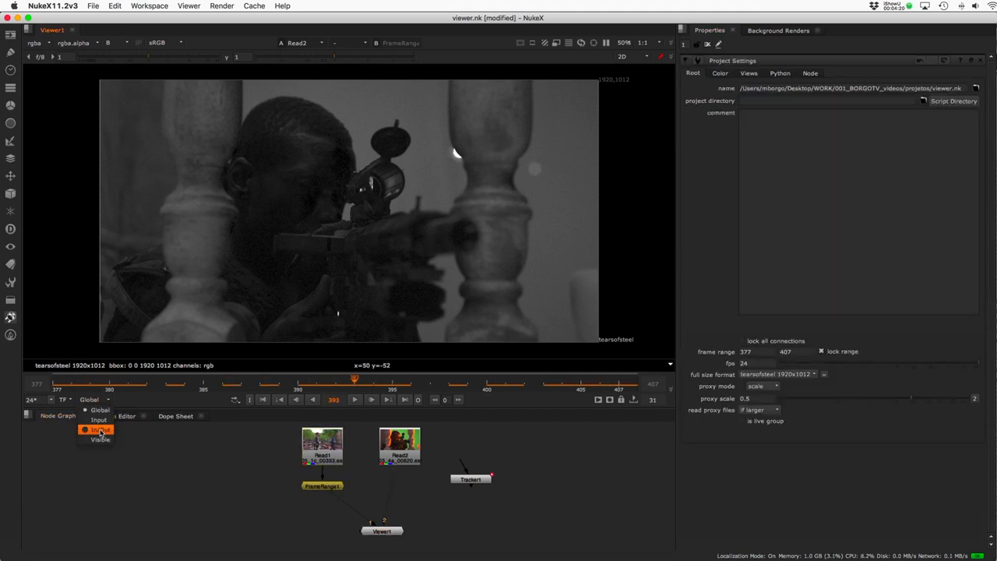
left_click(101, 430)
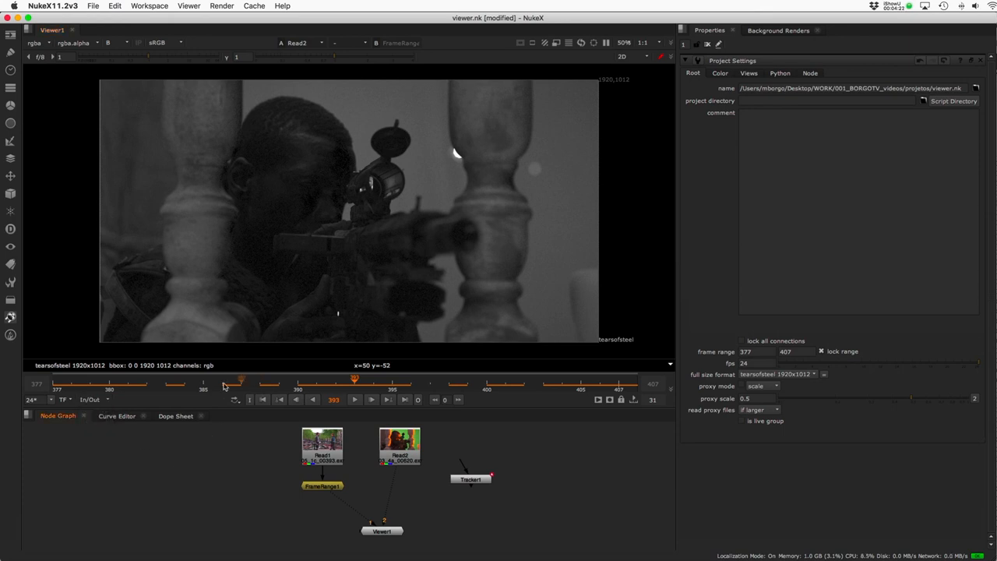
left_click_drag(242, 379, 262, 379)
key("1")
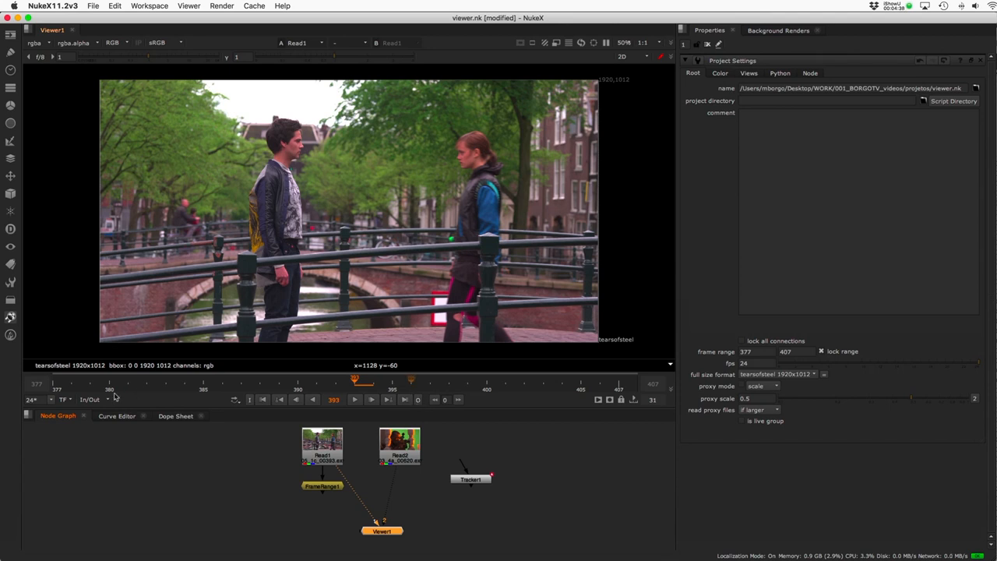
Set the timeline's in point at frame 385 and return the range to Global.
left_click_drag(165, 381, 203, 381)
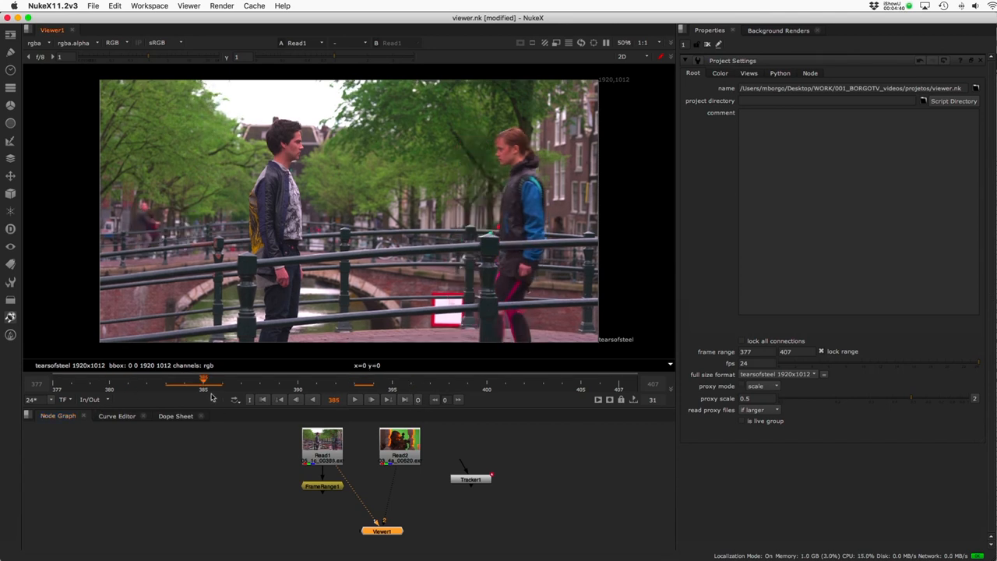
key("i")
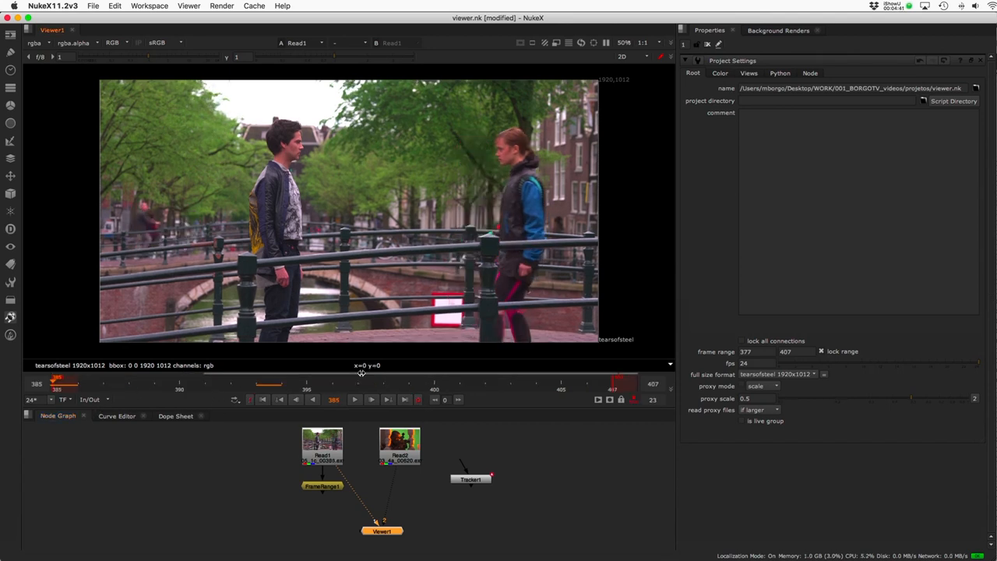
left_click(94, 400)
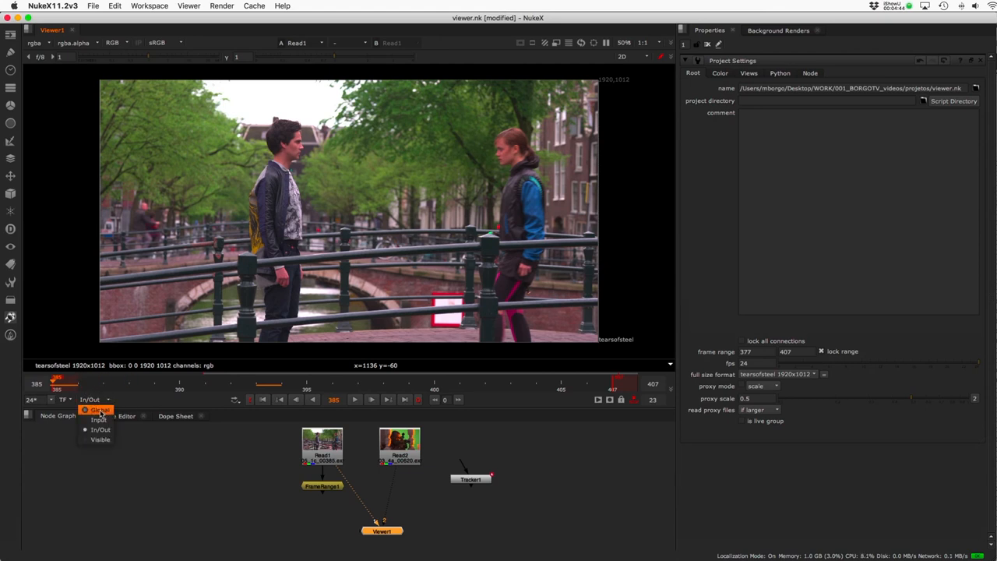
left_click(97, 406)
key("Left")
key("Left")
key("Left")
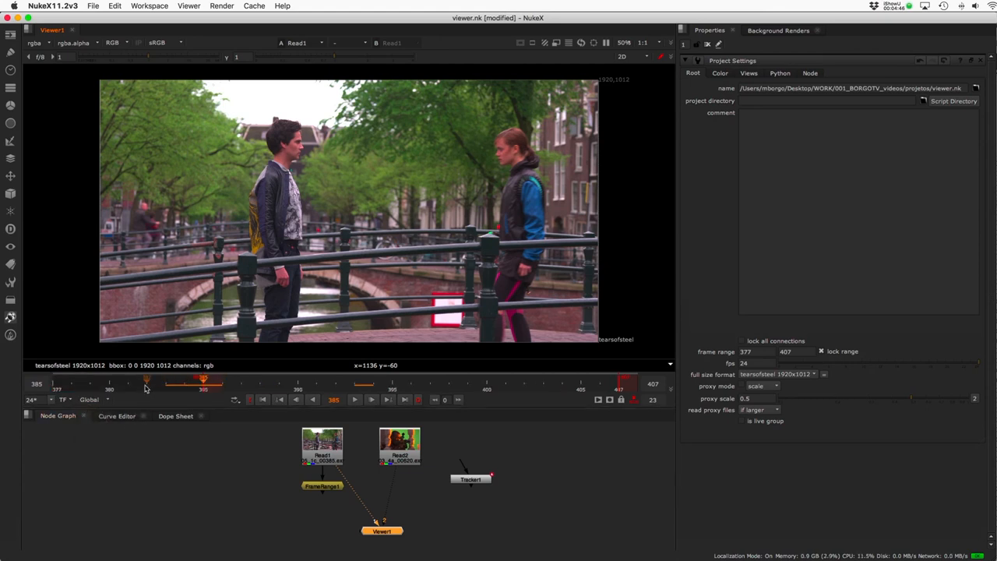
Set the timeline's out point at frame 400 and delete the Roto node created by mistake.
left_click(487, 387)
key("o")
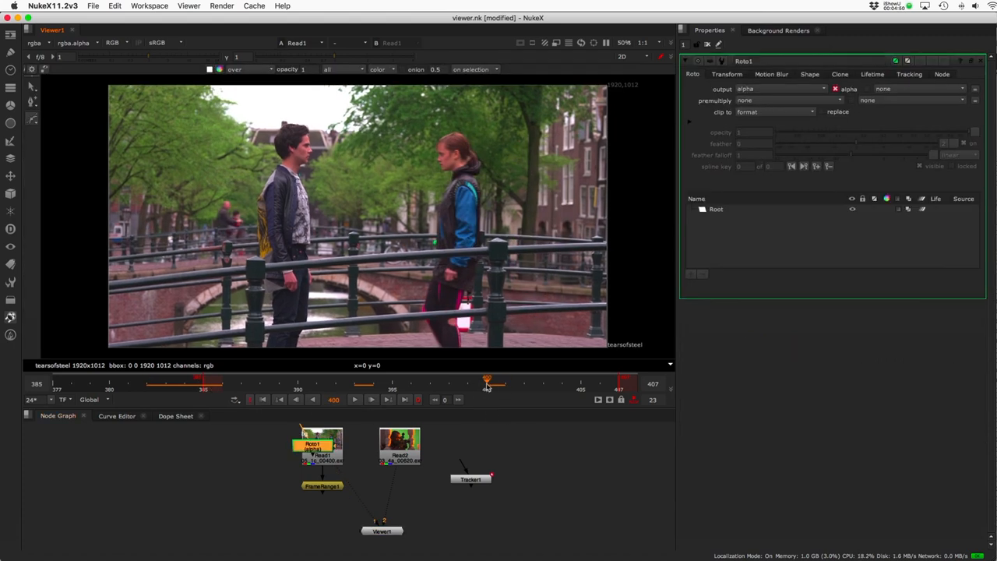
key("o")
key("Delete")
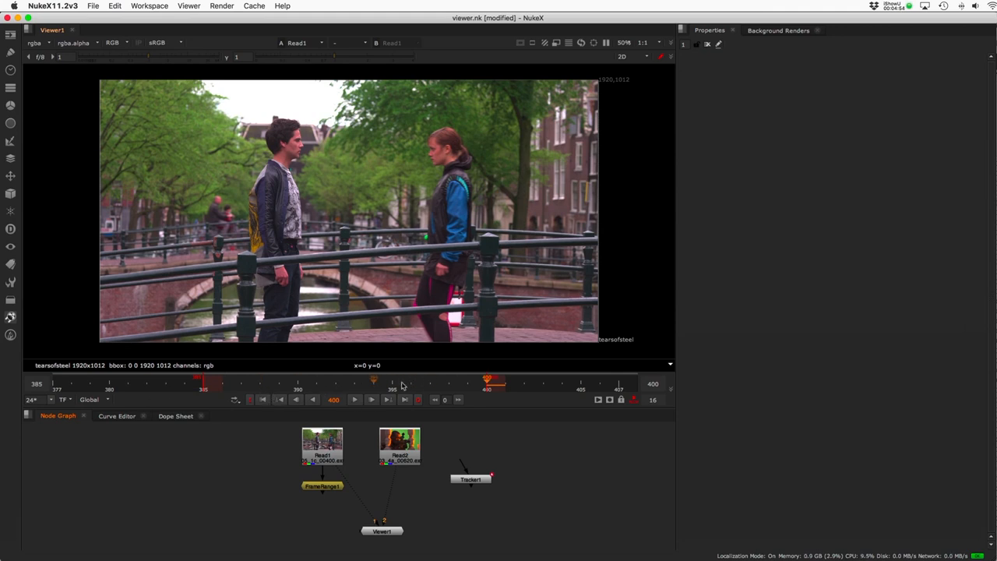
Step backward from frame 400 to view the frames between the in and out points.
key("Left")
key("Left")
key("Left")
key("Left")
key("Left")
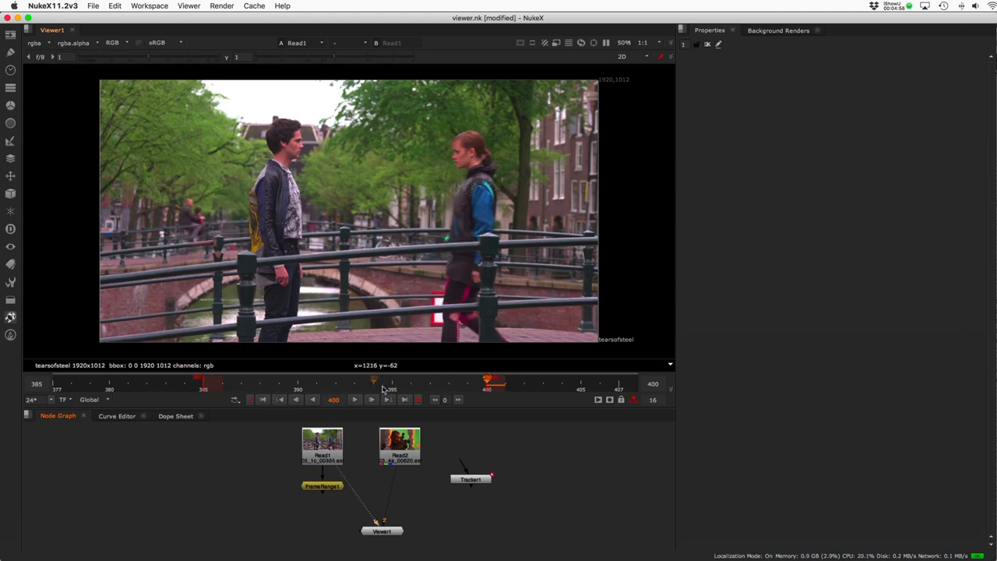
Move the timeline's out point to frame 404 and its in point to frame 383.
key("o")
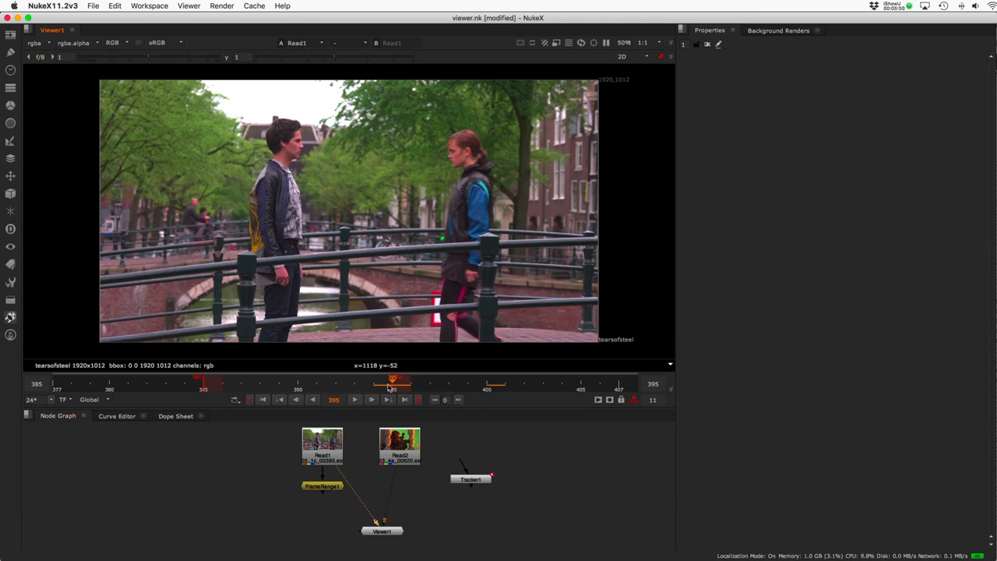
mouse_move(389, 385)
left_mouse_down()
mouse_move(621, 380)
mouse_move(513, 381)
mouse_move(568, 383)
mouse_move(557, 387)
left_mouse_up()
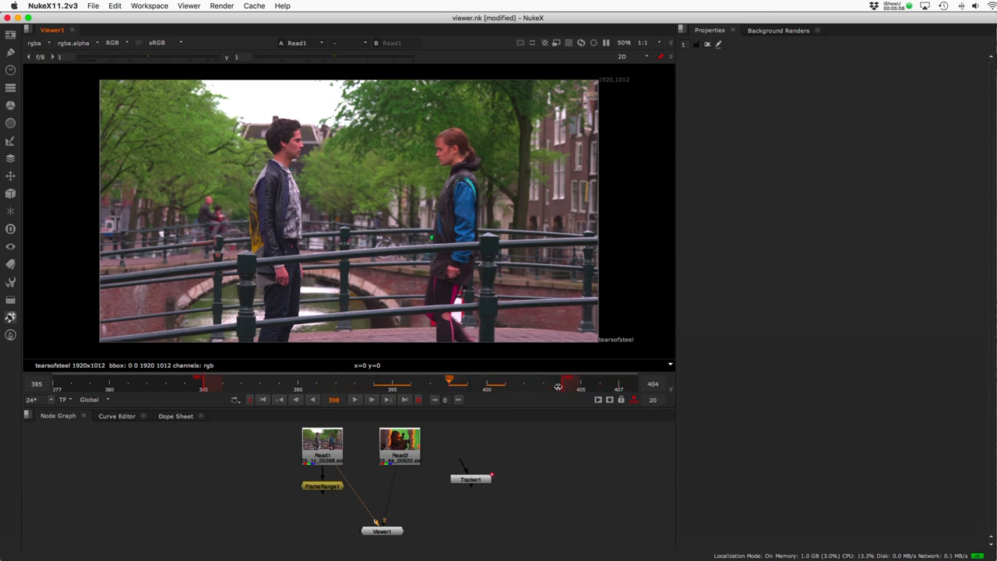
mouse_move(201, 387)
left_mouse_down()
mouse_move(139, 385)
mouse_move(165, 387)
left_mouse_up()
Play the clip while switching the lock of playback to the in/out range off and back on.
left_click(354, 398)
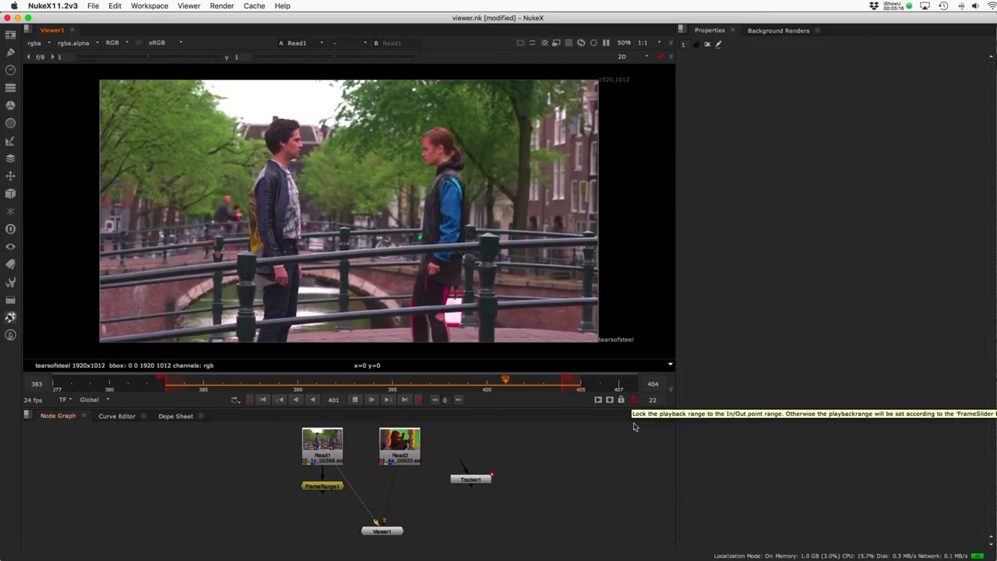
left_click(633, 400)
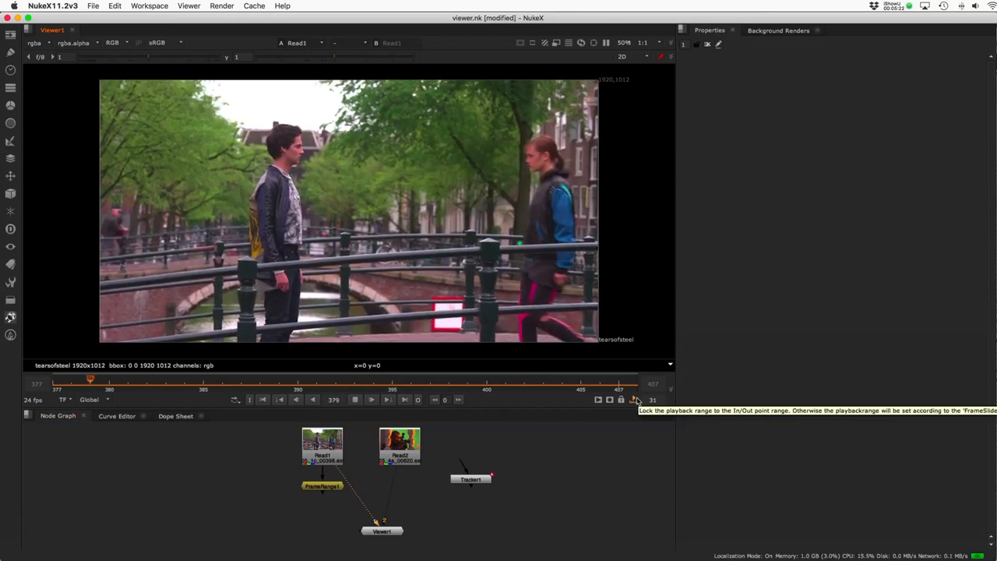
left_click(635, 400)
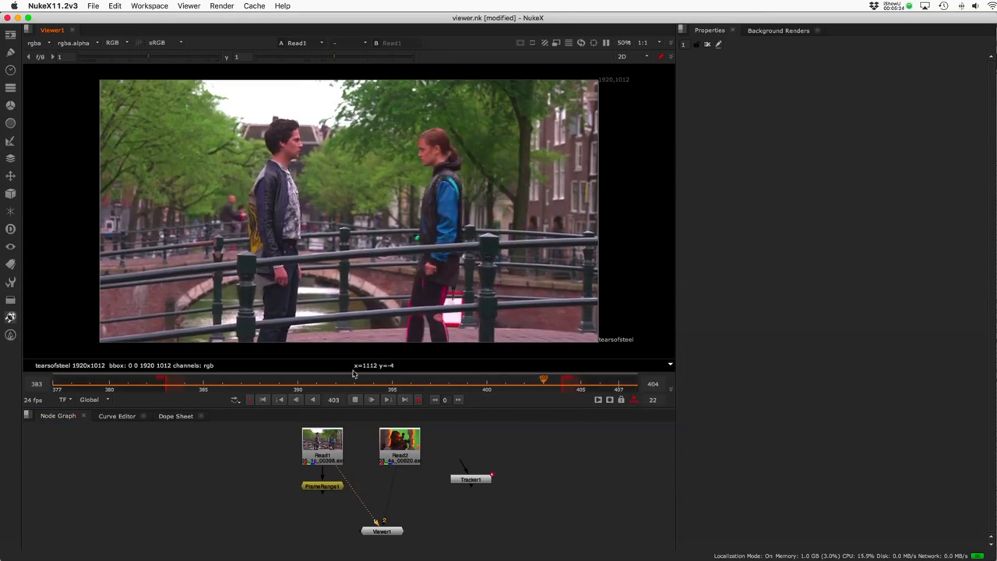
Open Read1's properties and narrow the timeline's visible range to about frames 380–387.
double_click(322, 446)
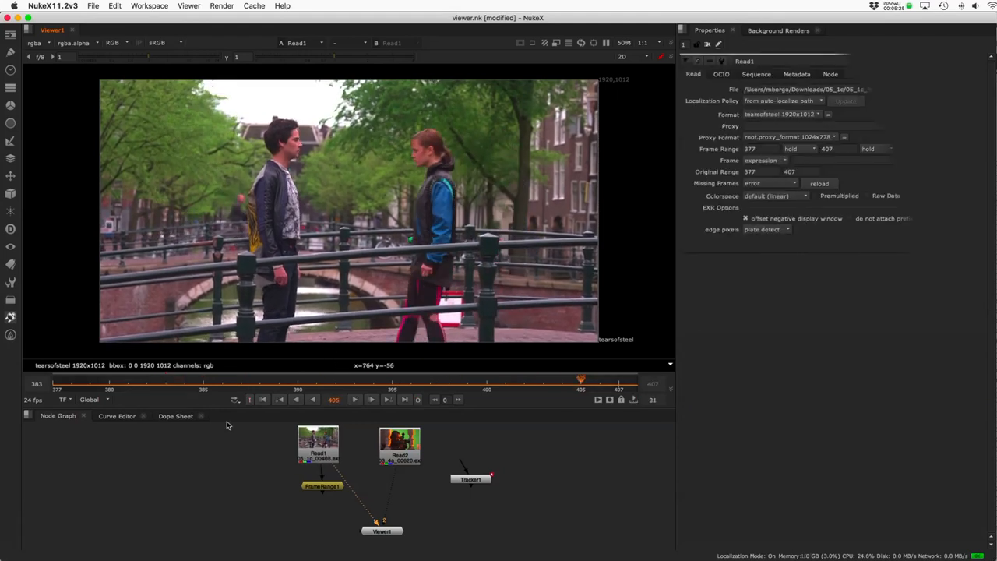
left_click(90, 400)
left_click(217, 471)
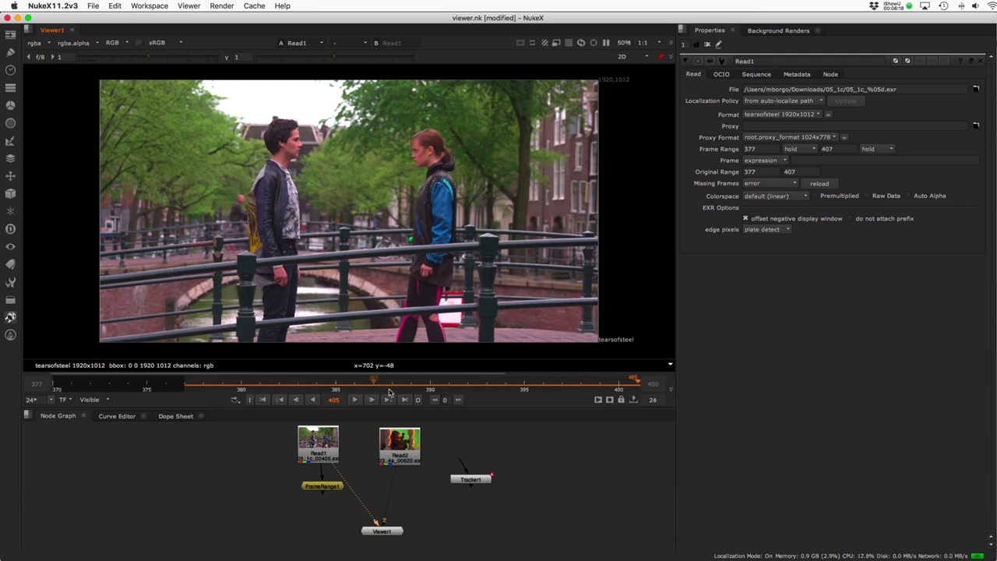
mouse_move(254, 393)
middle_mouse_down()
mouse_move(590, 389)
mouse_move(148, 397)
middle_mouse_up()
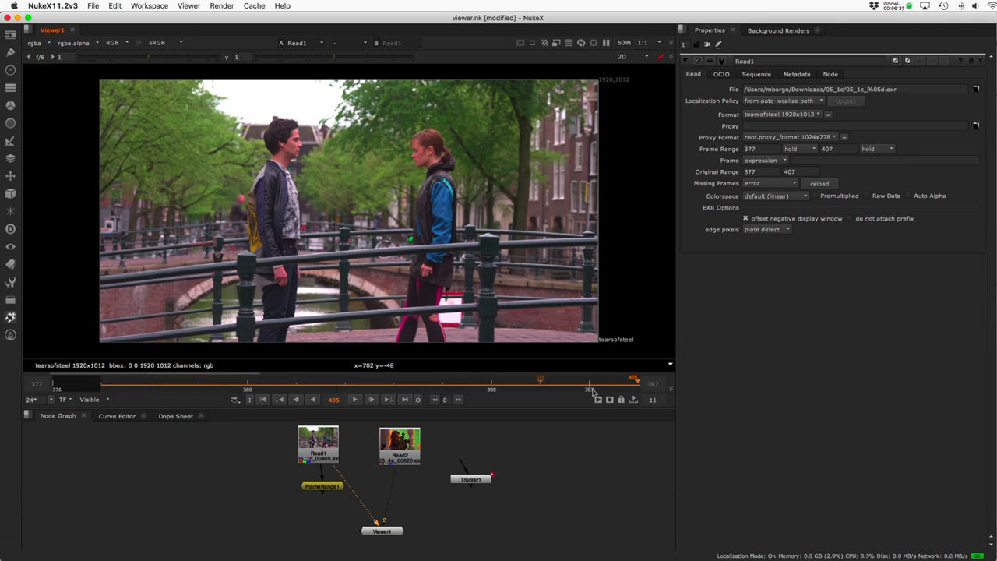
middle_click_drag(588, 390, 297, 389)
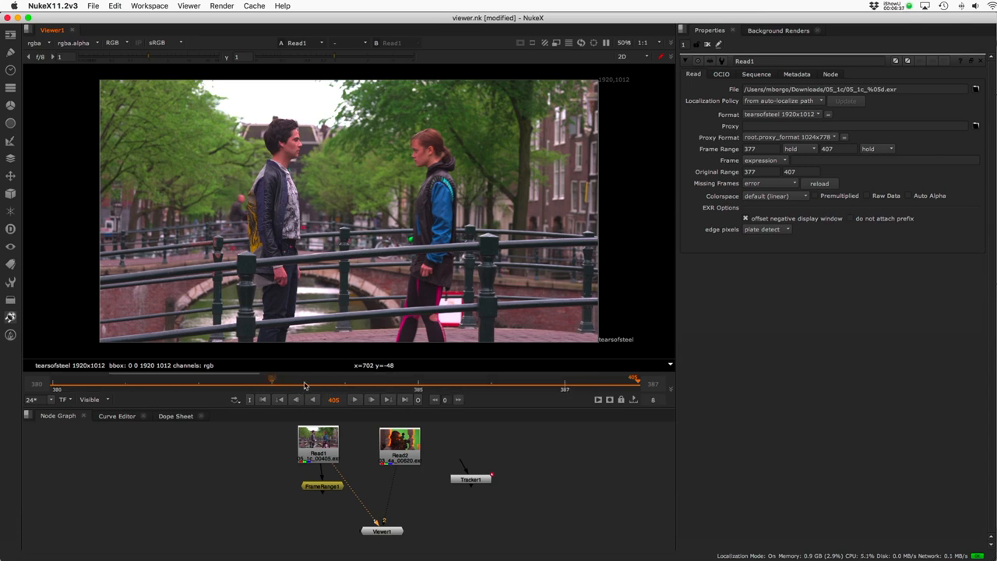
Return the viewer timeline's range to Global.
mouse_move(295, 373)
left_click(100, 404)
left_click(95, 414)
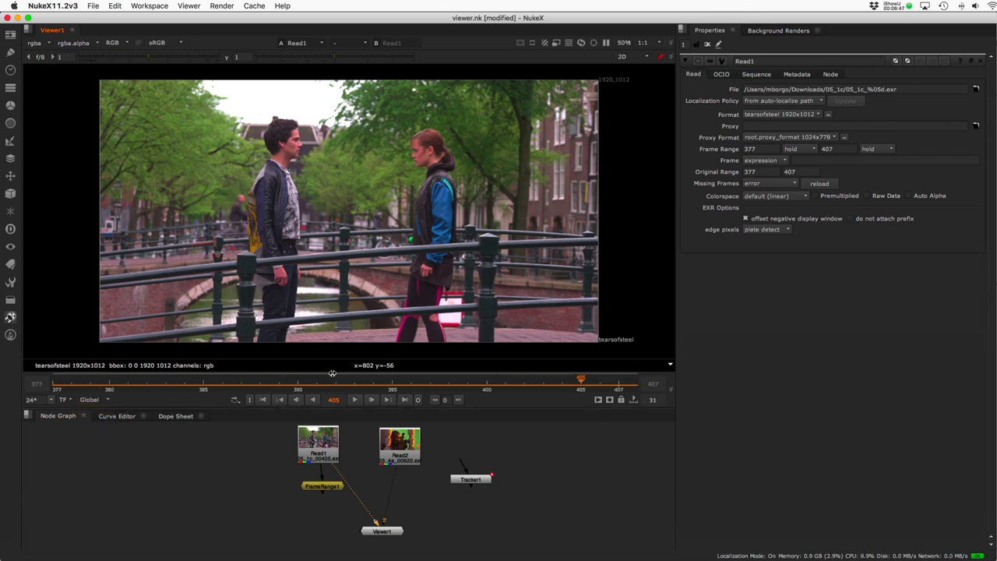
Narrow the timeline's visible range to frames 384–393 and play that section, stopping at frame 388.
middle_click_drag(330, 385, 180, 385)
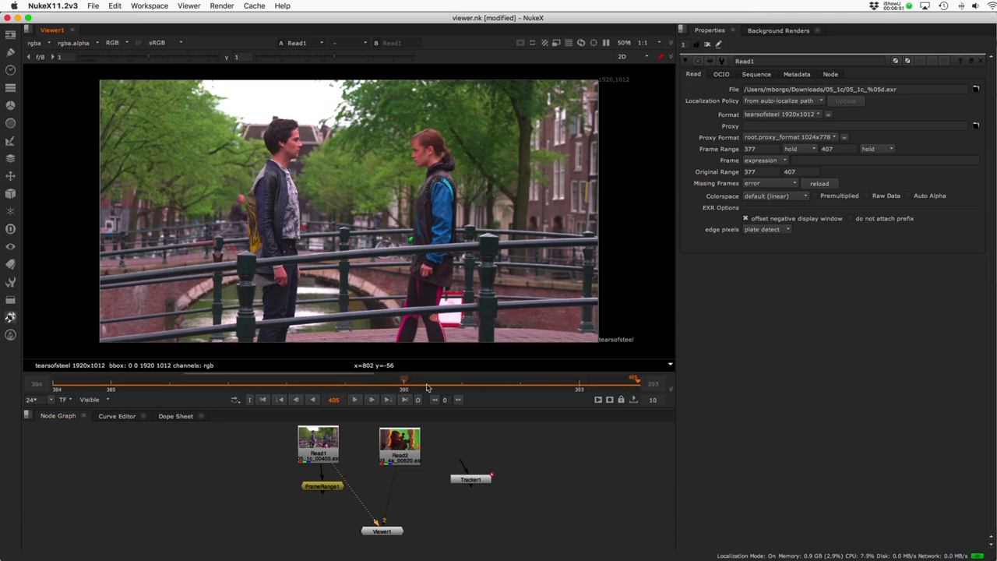
key("l")
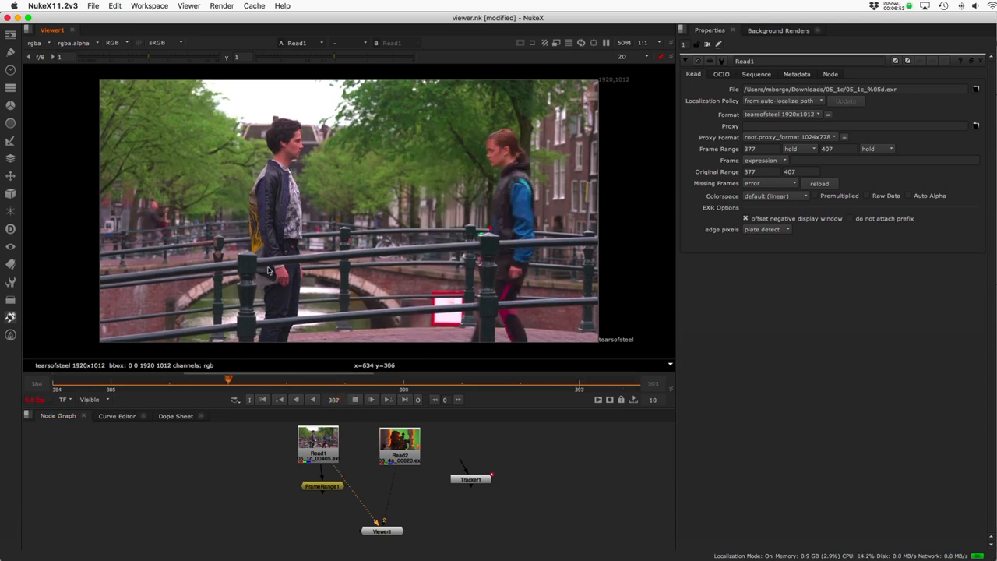
key("k")
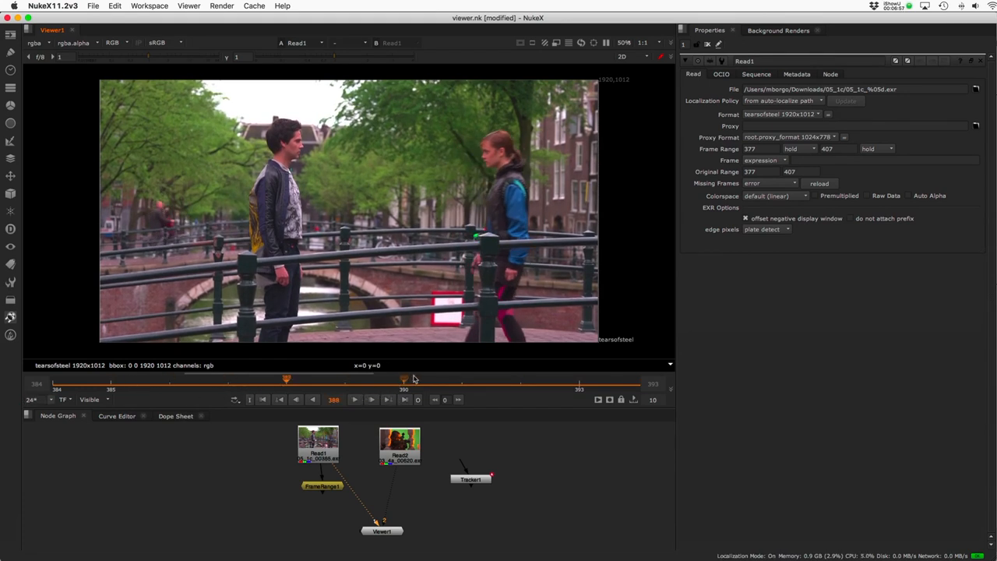
Toggle the timeline between its zoomed Visible range and the Global range, and open the Project Settings.
scroll(405, 387, "right", 2)
scroll(327, 389, "up", 2)
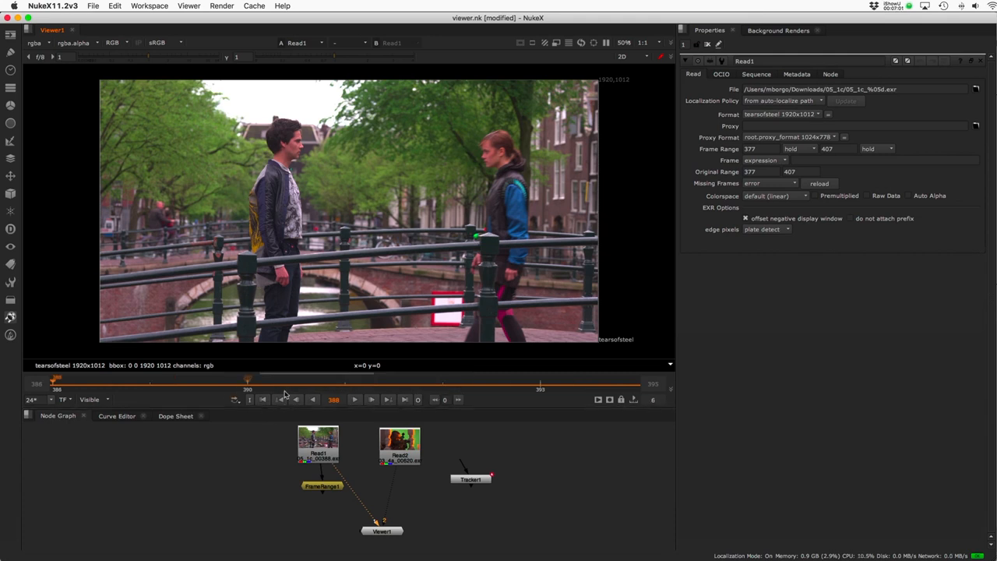
middle_click(439, 384)
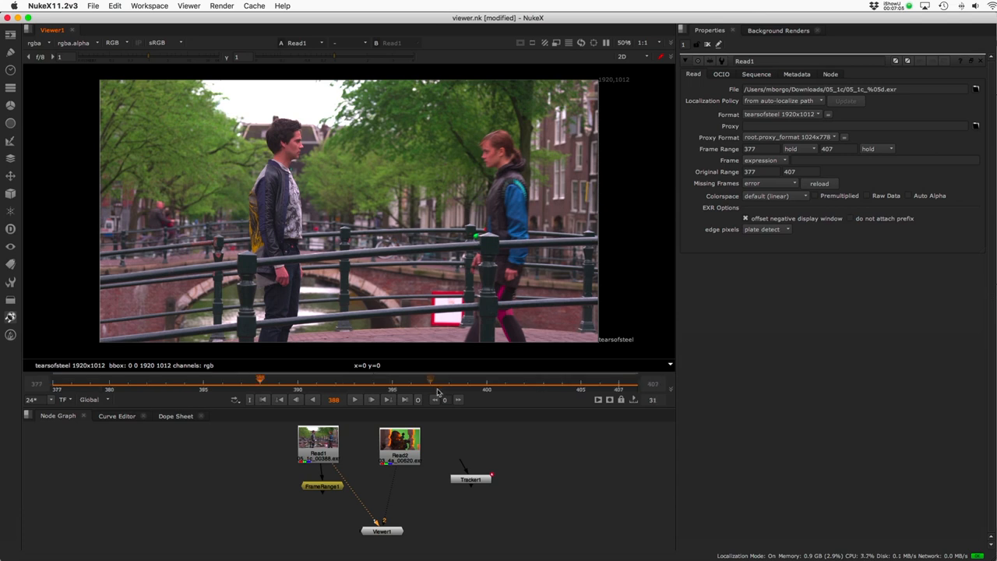
middle_click(445, 384)
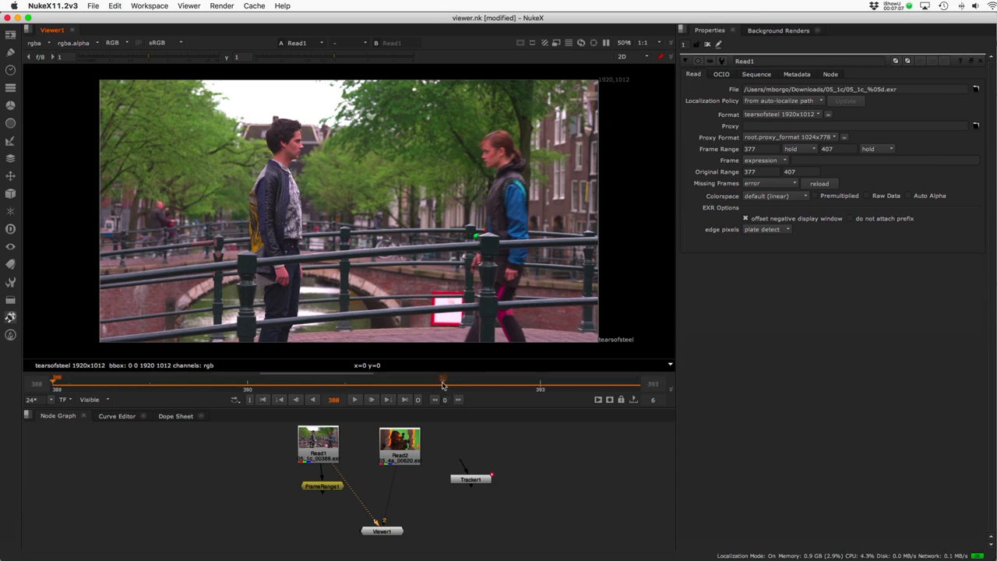
middle_click(441, 384)
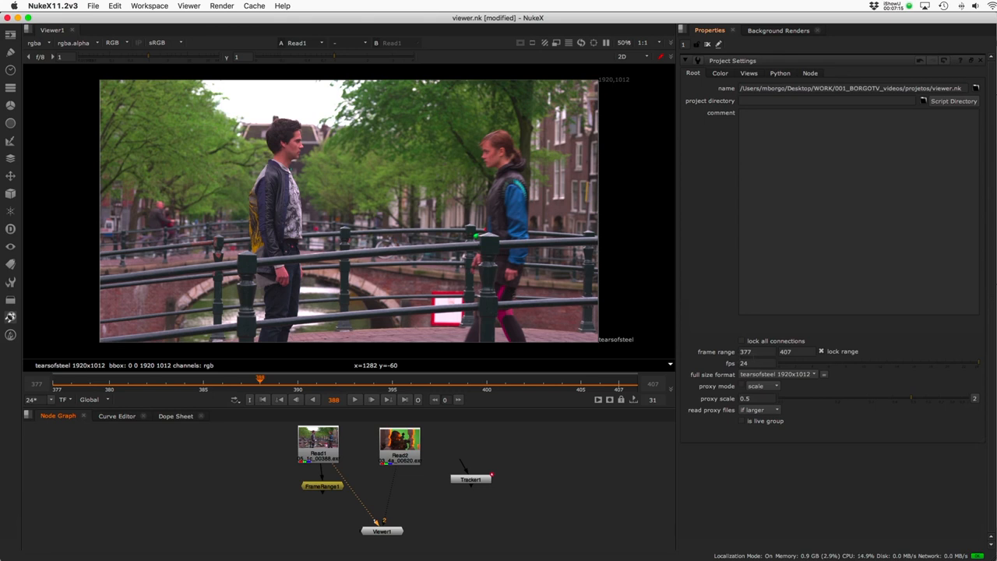
Set the timeline to Visible, zoom it in and out to about frames 361–434, and reset it to Global.
left_click(90, 398)
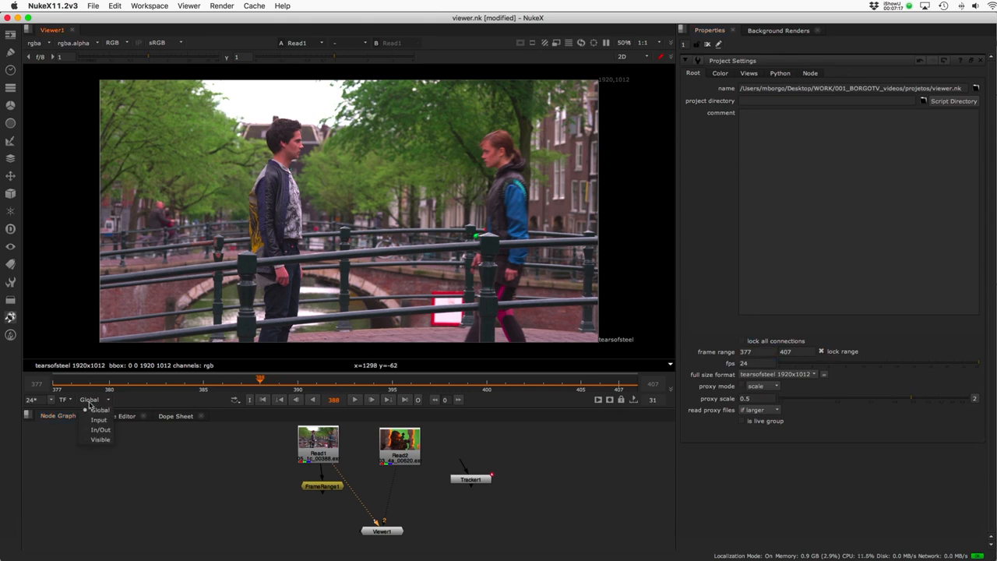
left_click(91, 440)
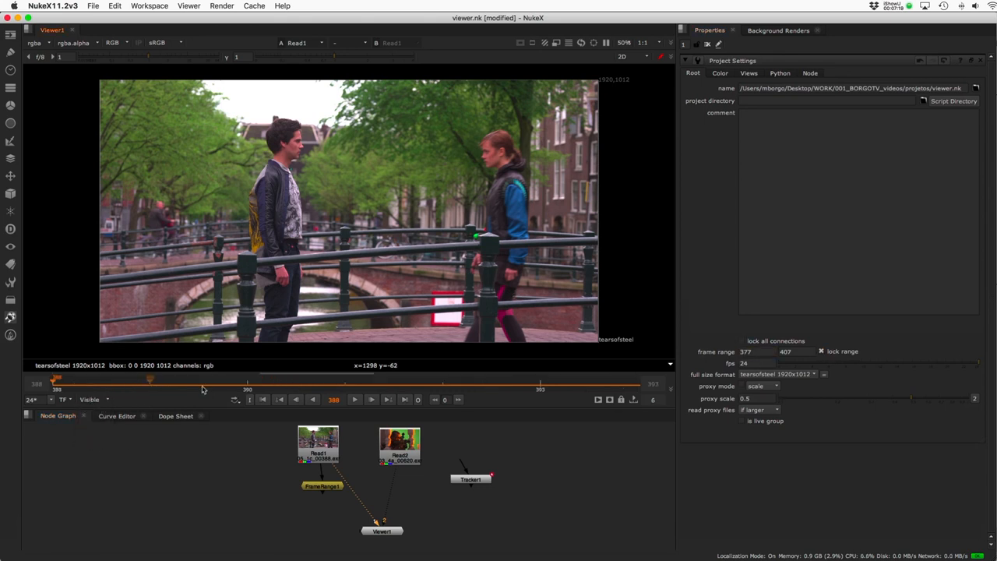
scroll(233, 387, "down", 3)
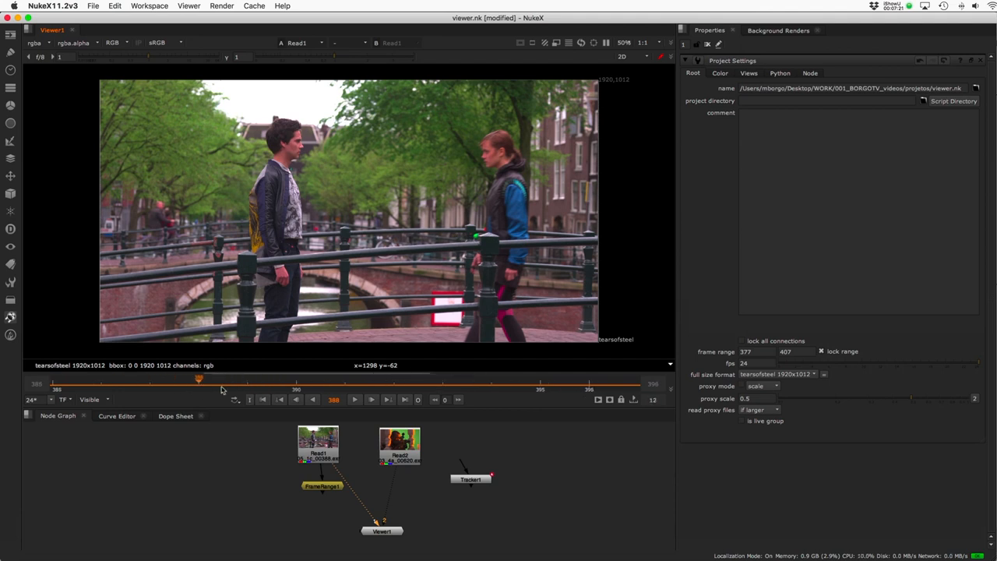
scroll(223, 388, "up", 2)
scroll(125, 379, "down", 8)
scroll(143, 380, "up", 4)
scroll(143, 380, "down", 4)
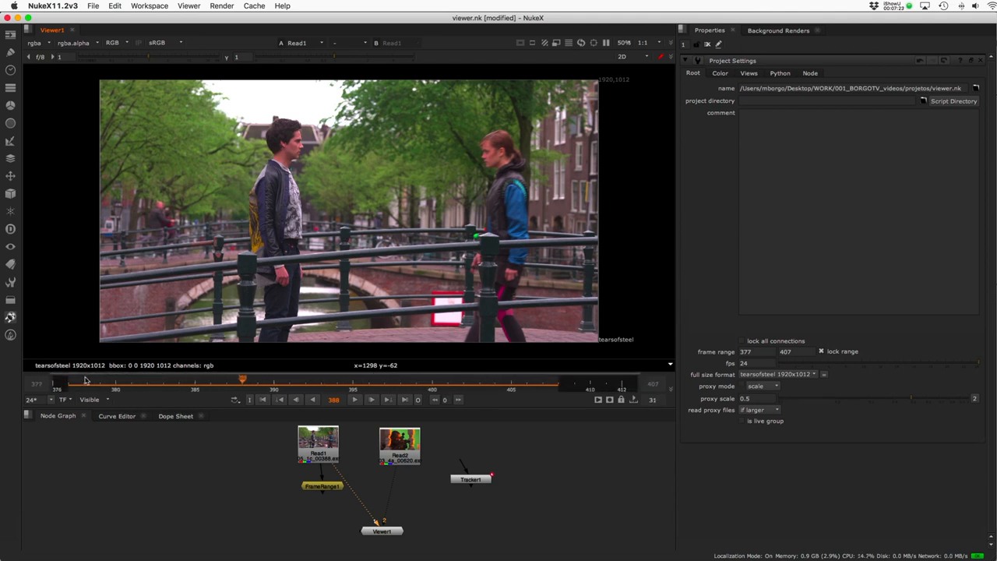
scroll(205, 384, "up", 1)
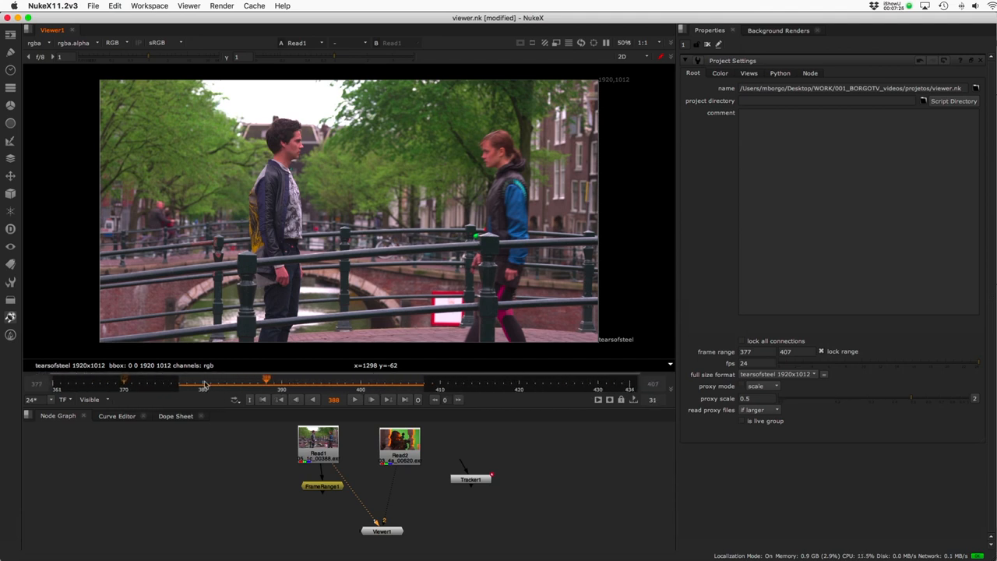
middle_click(218, 387)
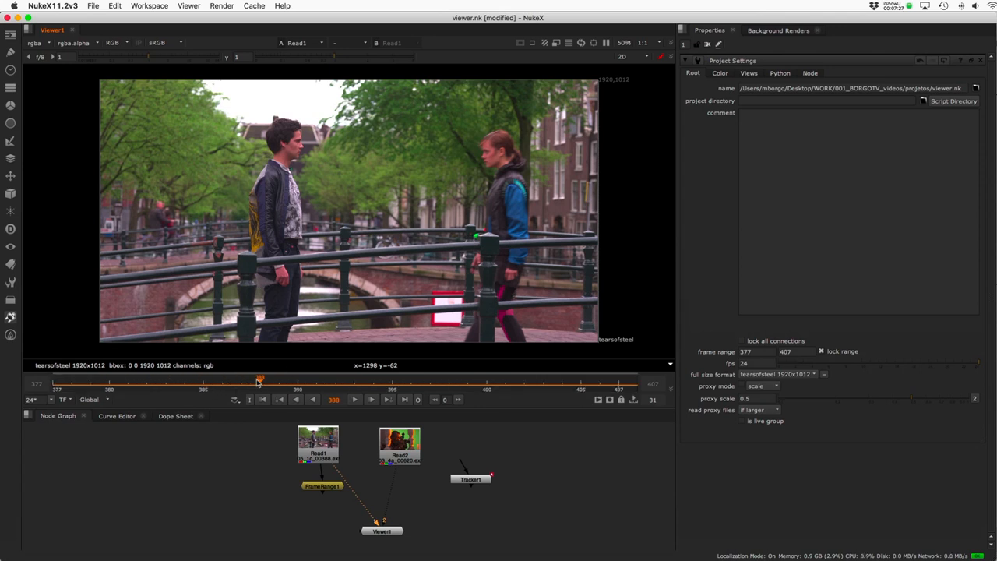
Zoom the timeline out to about frames 284–567 and set its range back to Global.
scroll(154, 380, "down", 3)
scroll(153, 380, "down", 3)
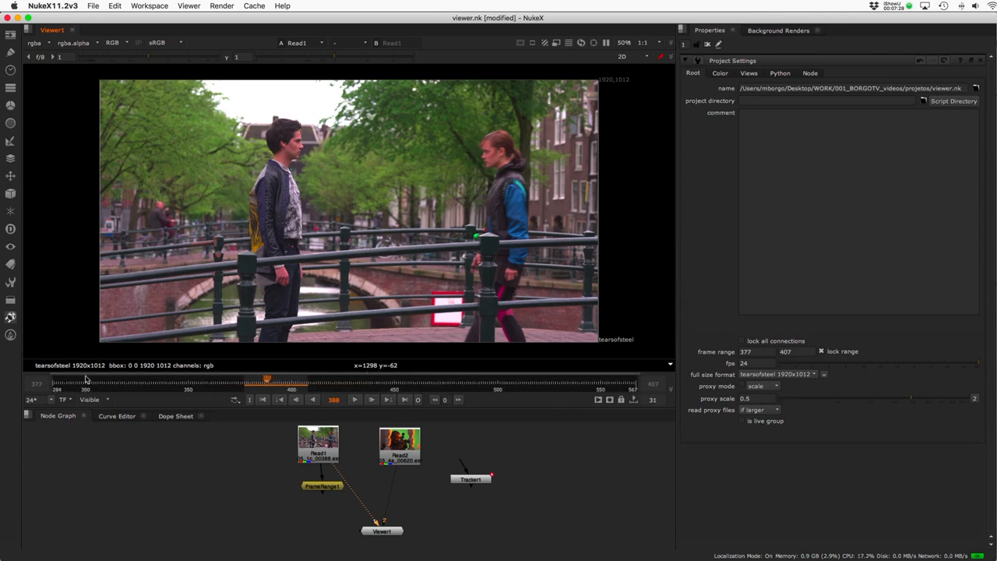
left_click(88, 400)
left_click(98, 409)
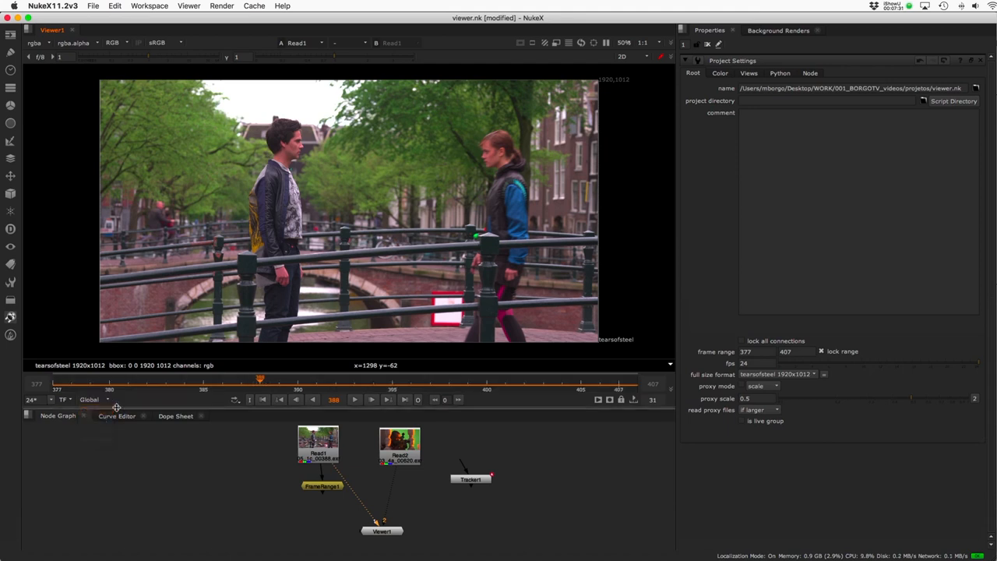
Set the timeline to Visible, zoom in to about frames 372–408, and reset it to the Global range.
left_click(89, 400)
left_click(93, 440)
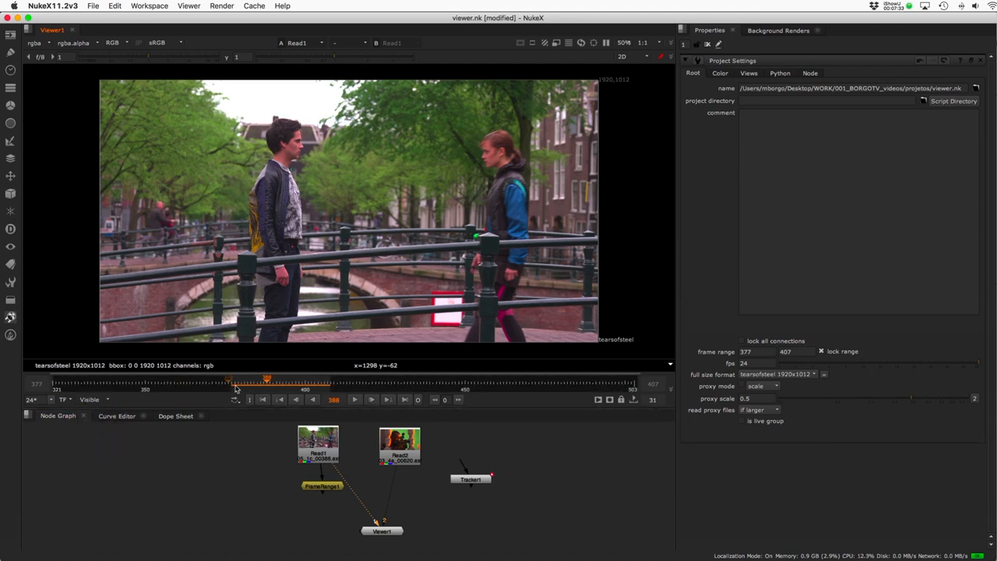
scroll(253, 390, "up", 4)
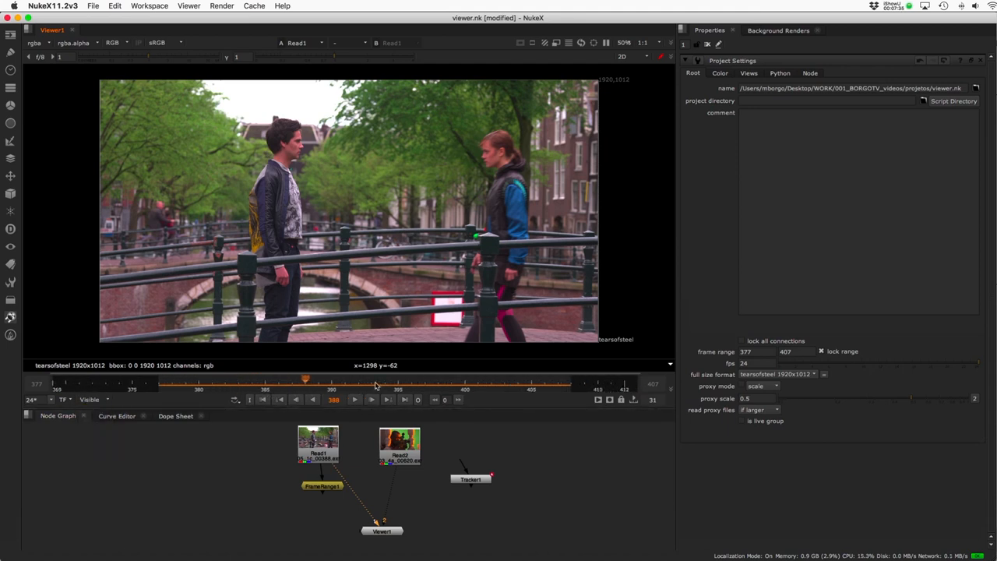
scroll(347, 386, "up", 1)
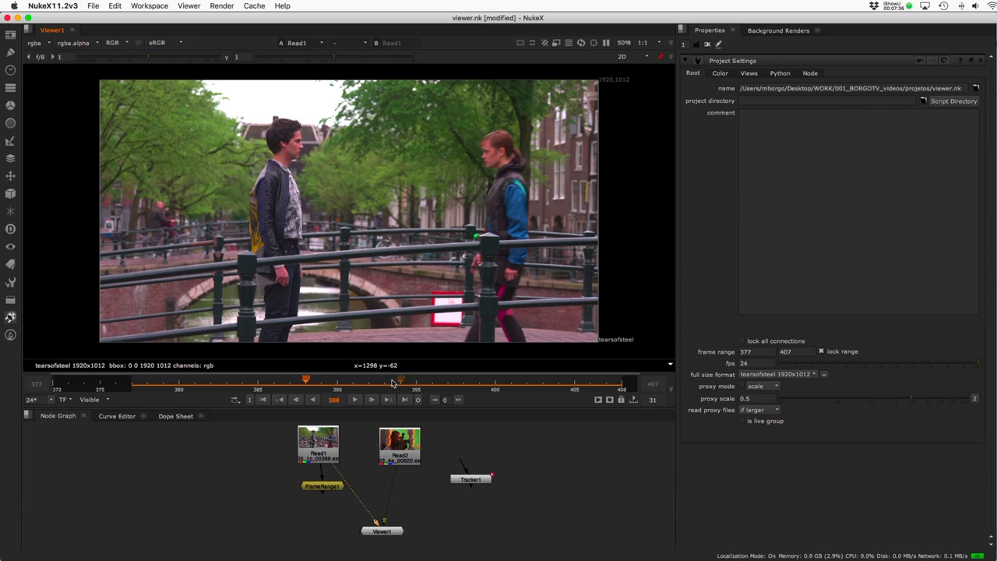
middle_click(226, 387)
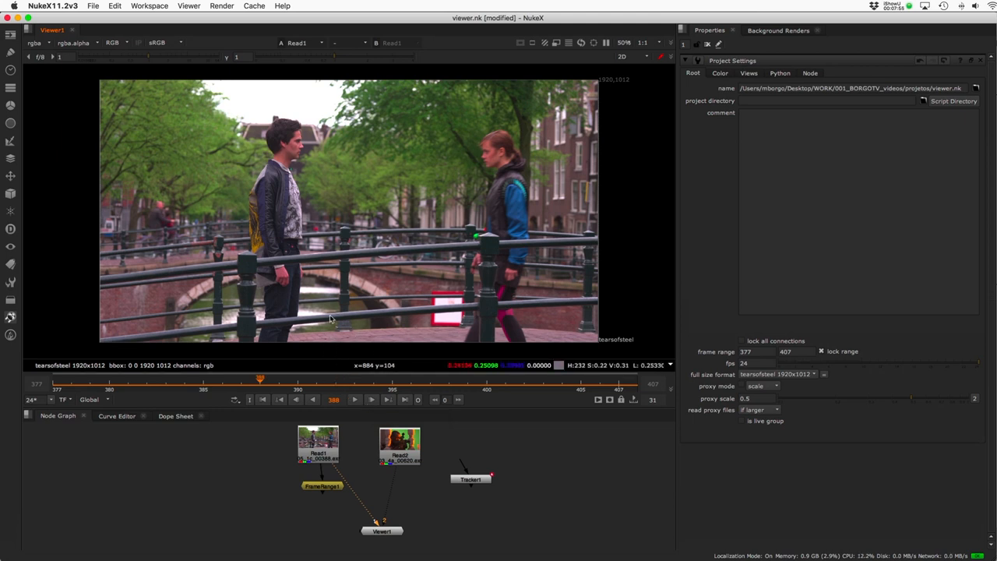
Step one frame forward from frame 388 and back again.
key("Right")
key("Left")
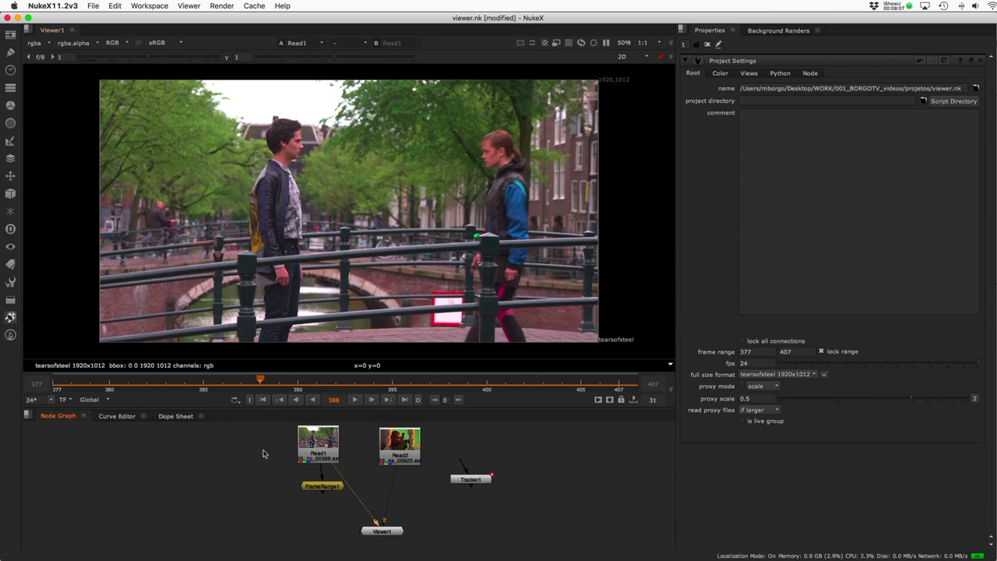
Create an unconnected Roto node and draw an ellipse at frame 388 over the seated figure and the standing man's back.
key("o")
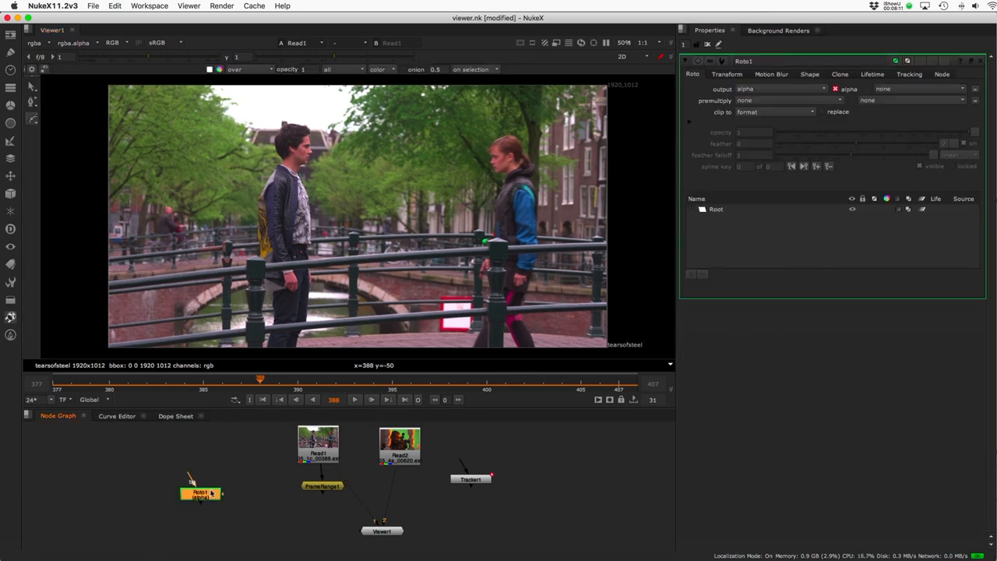
right_click(33, 119)
left_click(70, 151)
left_click_drag(142, 177, 297, 270)
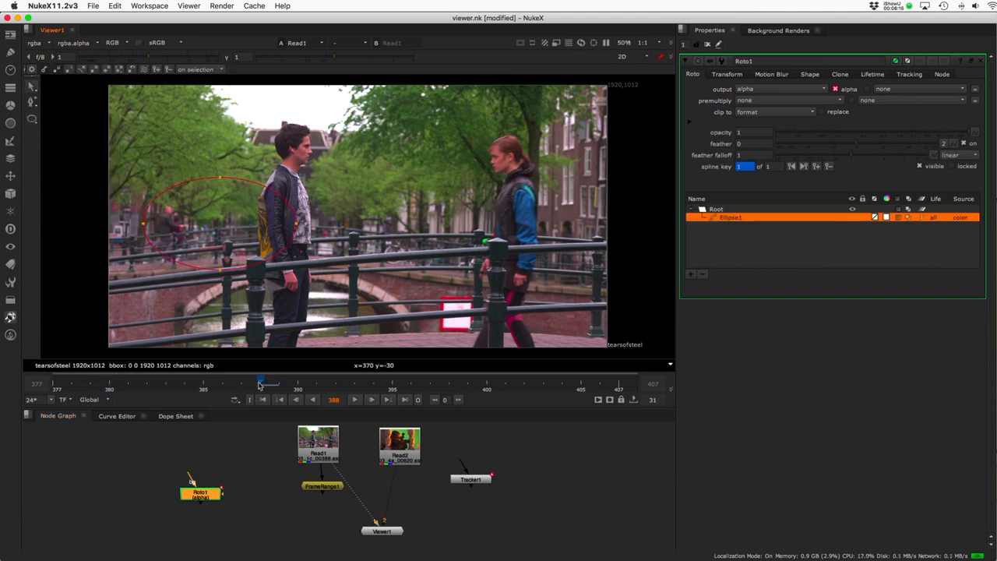
Keyframe the ellipse's position at frames 381 and 395, moving it over to the woman's upper body.
left_click(137, 383)
left_click_drag(220, 223, 443, 210)
left_click(393, 384)
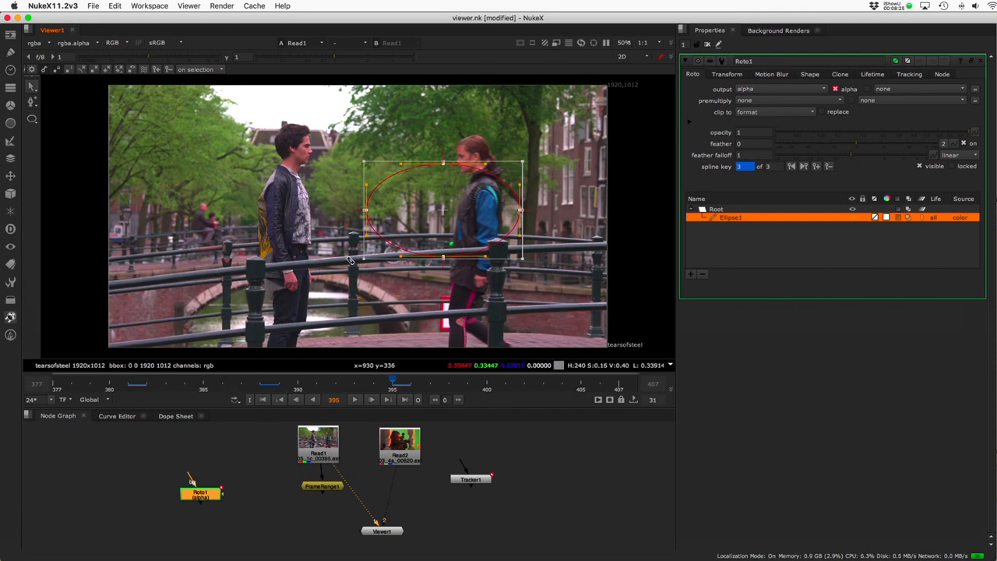
Jump back to the ellipse's keyframe at frame 388 and deselect the Roto node.
key("alt+Left")
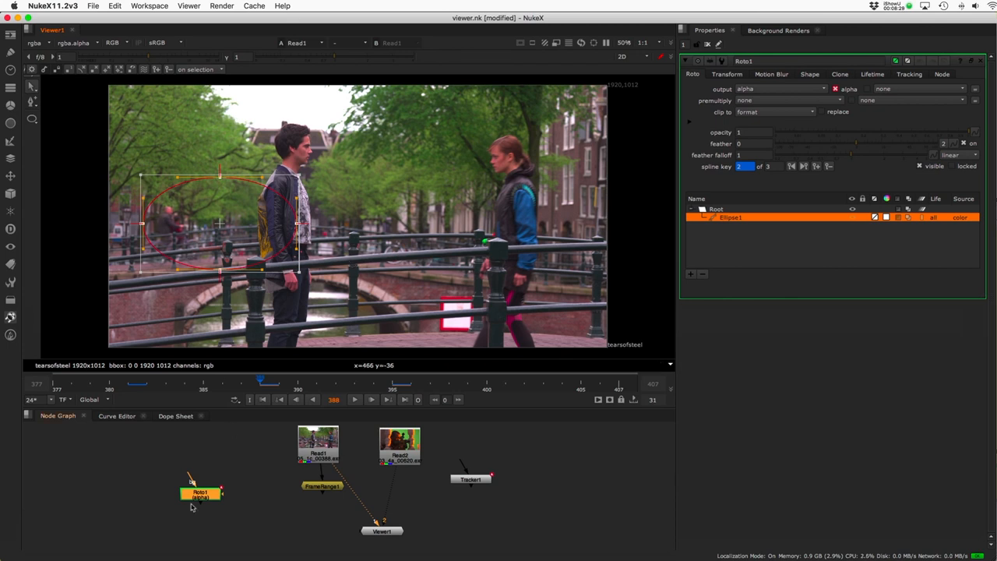
left_click(265, 514)
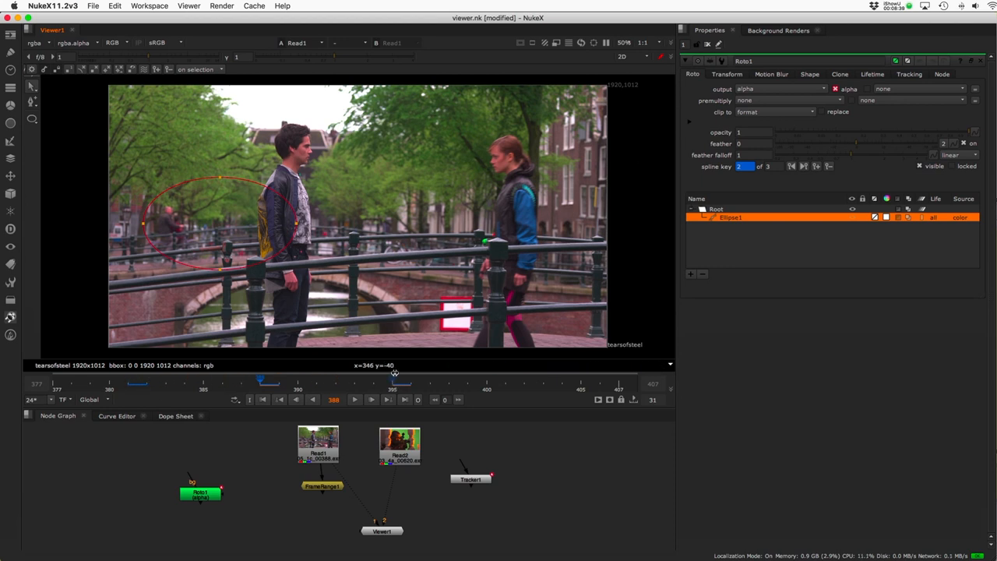
Jump to the ellipse's keyframe at frame 395, open the Tracker1 properties and step back through the tracked frames to frame 393.
left_click(339, 277)
key("l")
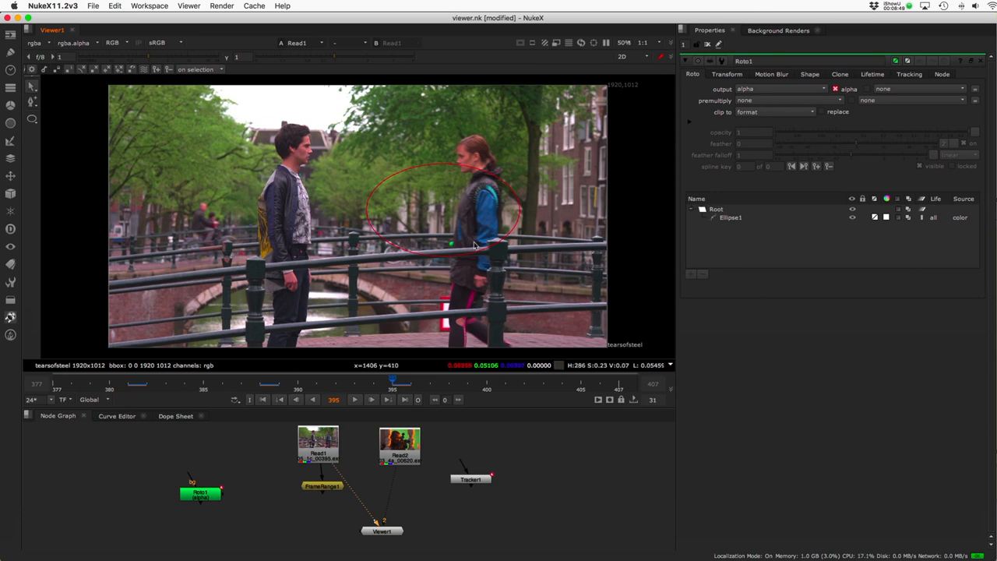
double_click(468, 477)
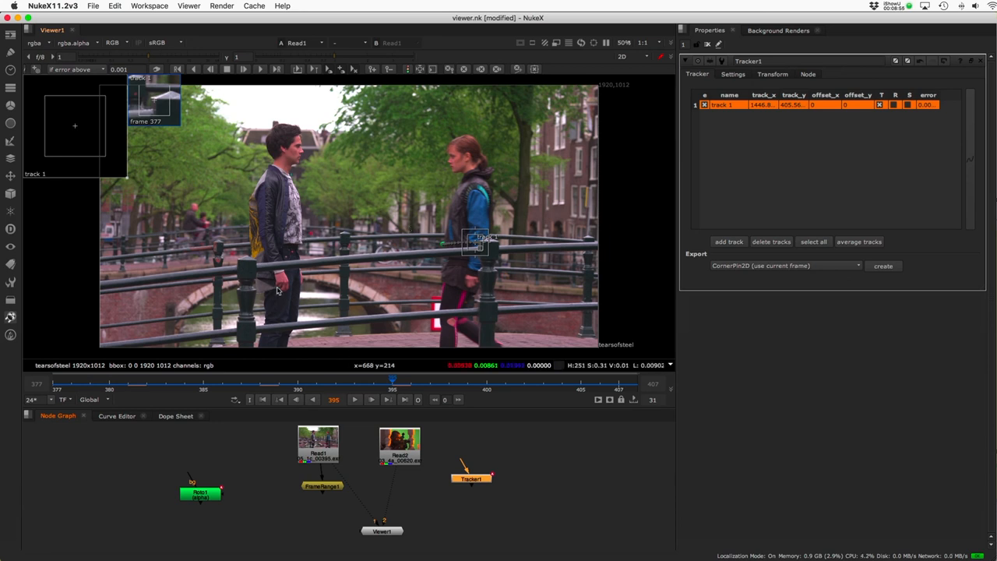
key("Left")
key("Left")
key("Left")
key("Right")
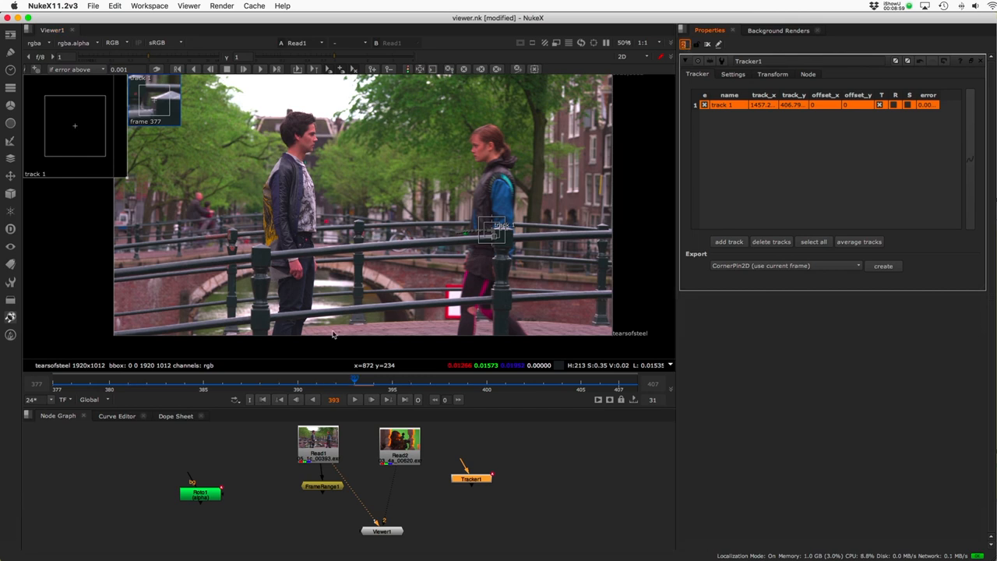
Reopen the Roto1 properties alongside Tracker1's, step four frames forward to frame 397, and close the Tracker1 properties.
double_click(209, 495)
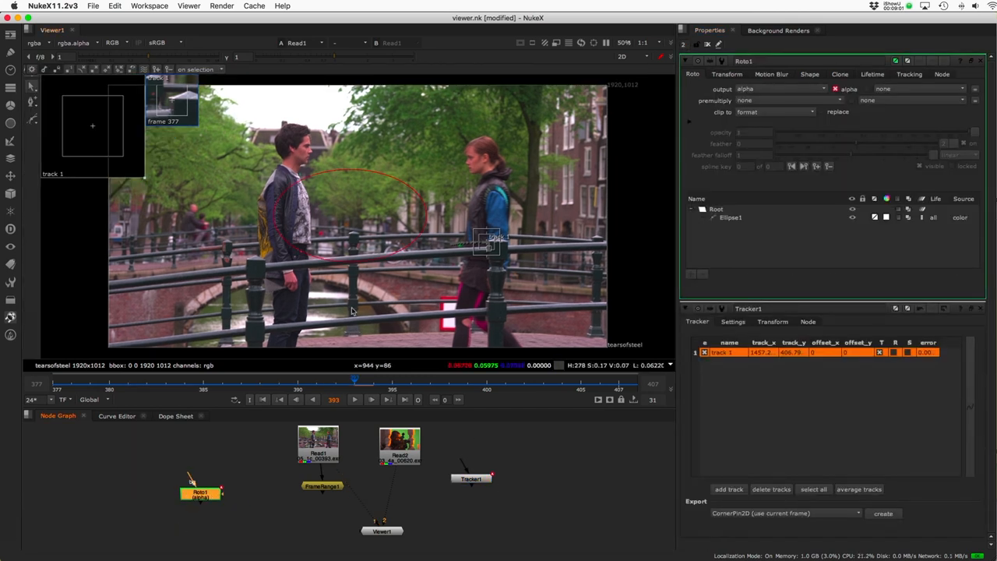
middle_click_drag(350, 251, 374, 251)
key("Right")
key("Right")
key("Right")
key("Right")
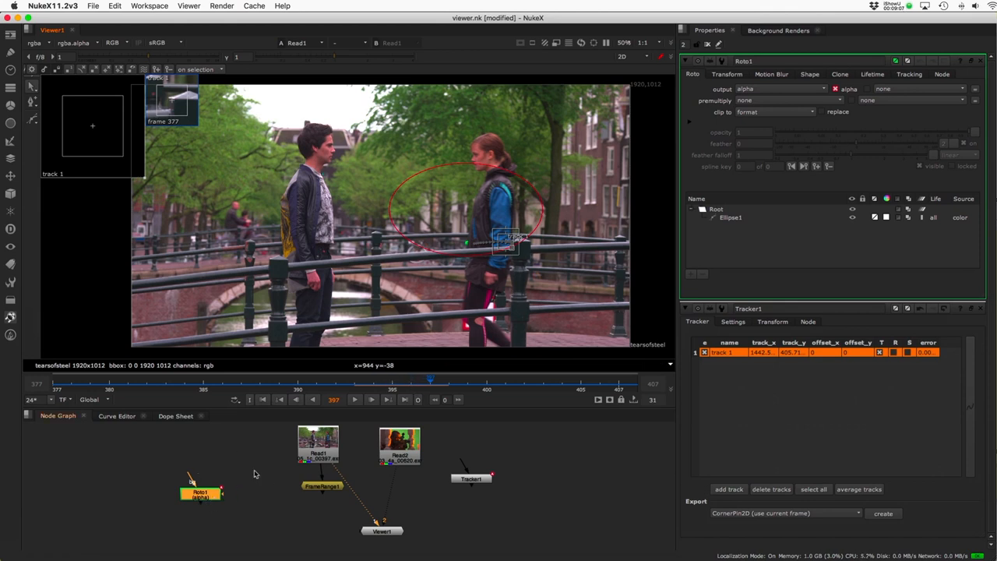
left_click(979, 310)
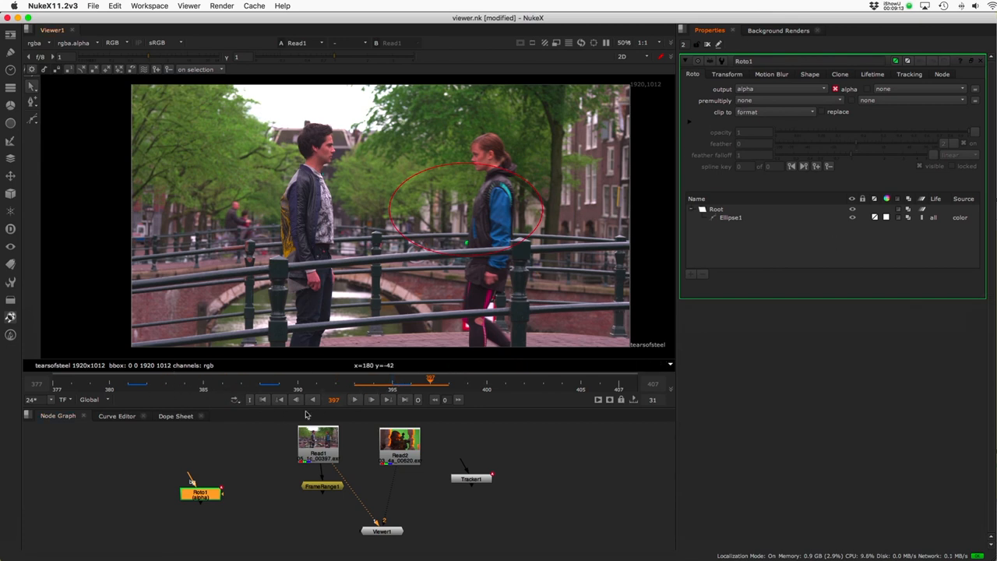
Jump to the last frame of the range, 407, and back to the first frame, 377.
left_click(403, 402)
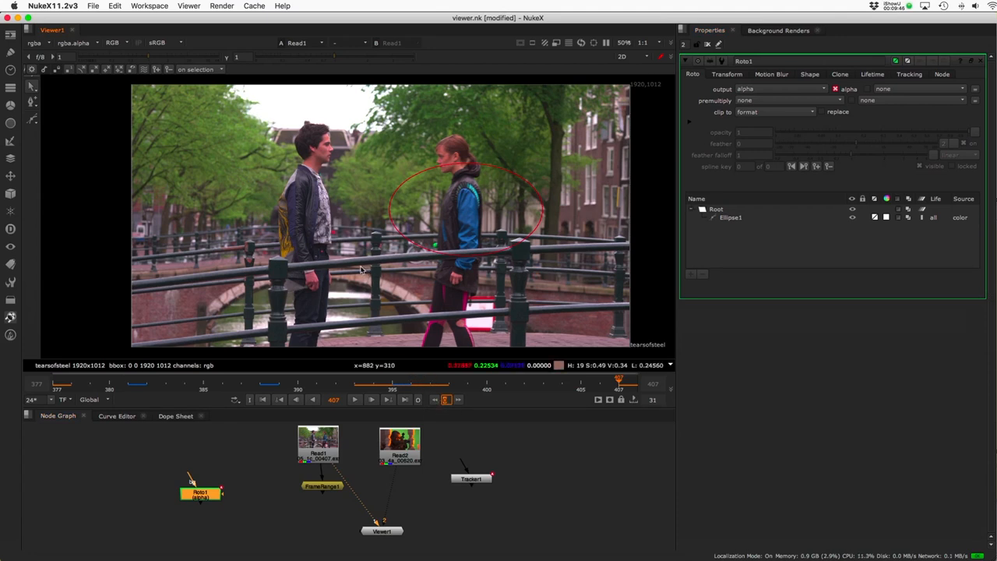
left_click(56, 382)
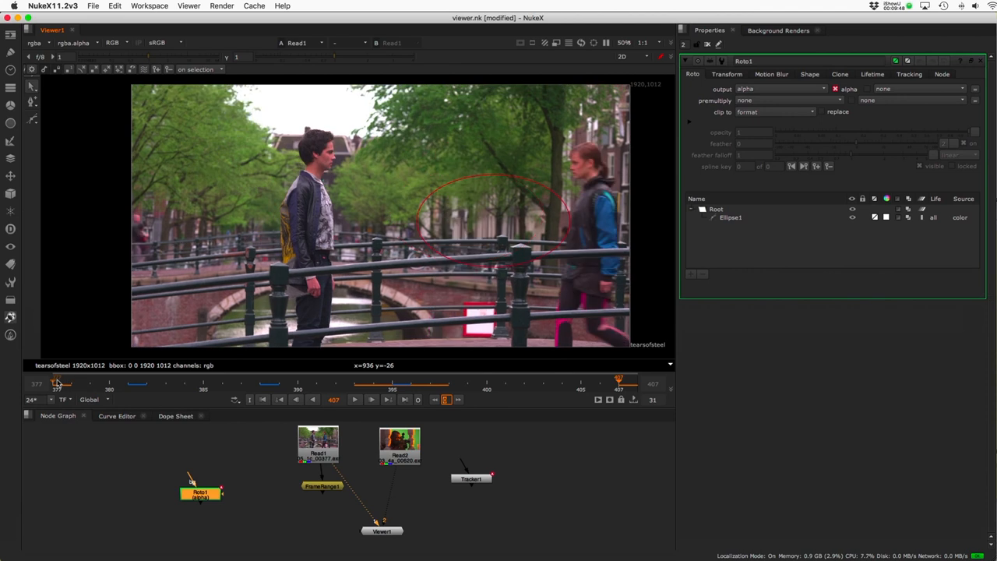
left_click(355, 399)
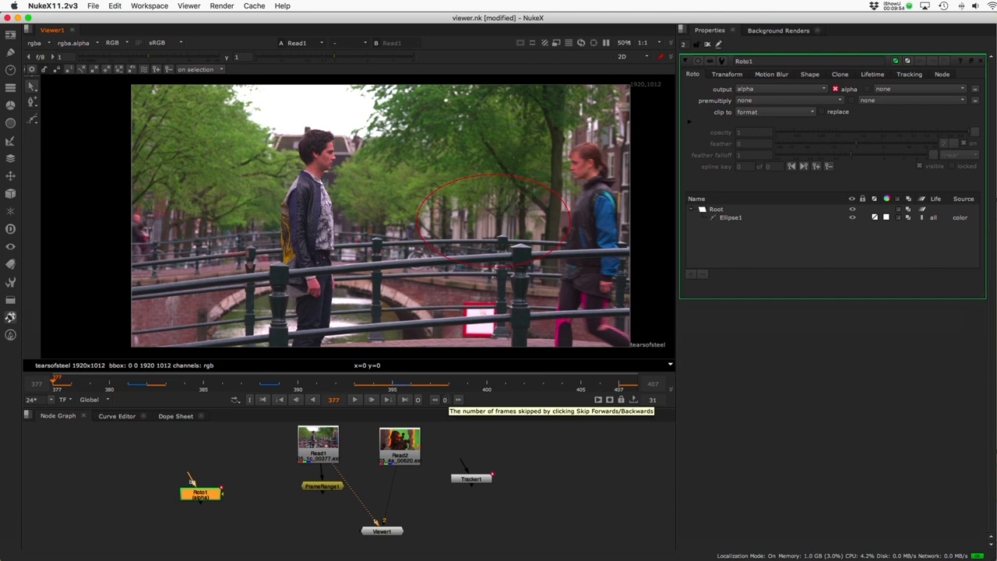
Set the frame skip increment to 10 and skip forward once to frame 387.
left_click(445, 398)
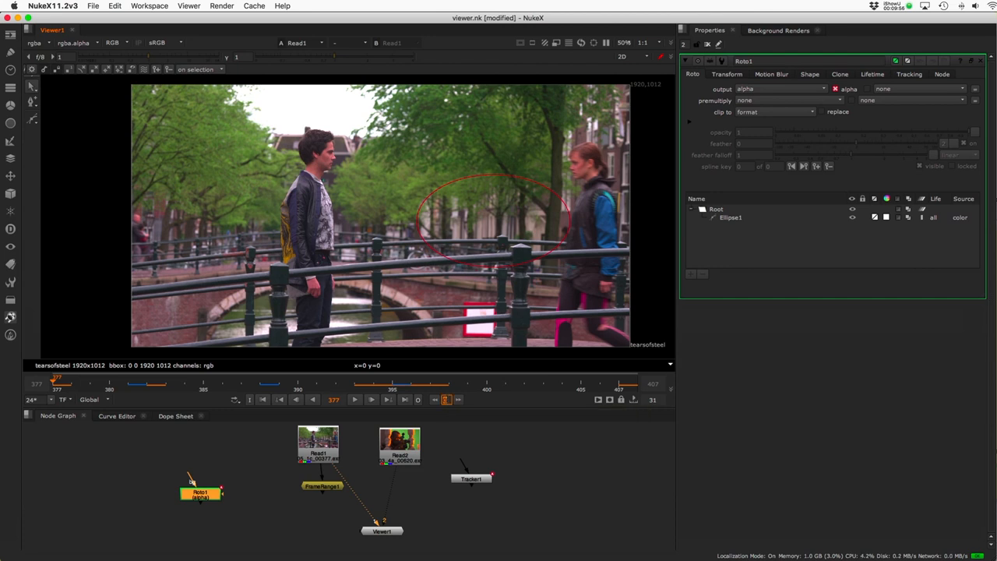
key("Tab")
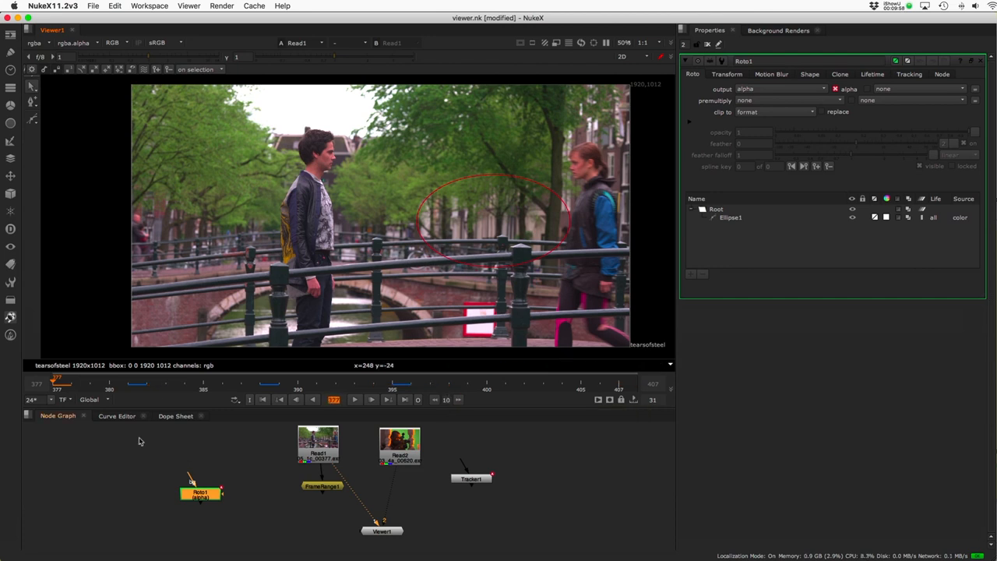
left_click(141, 441)
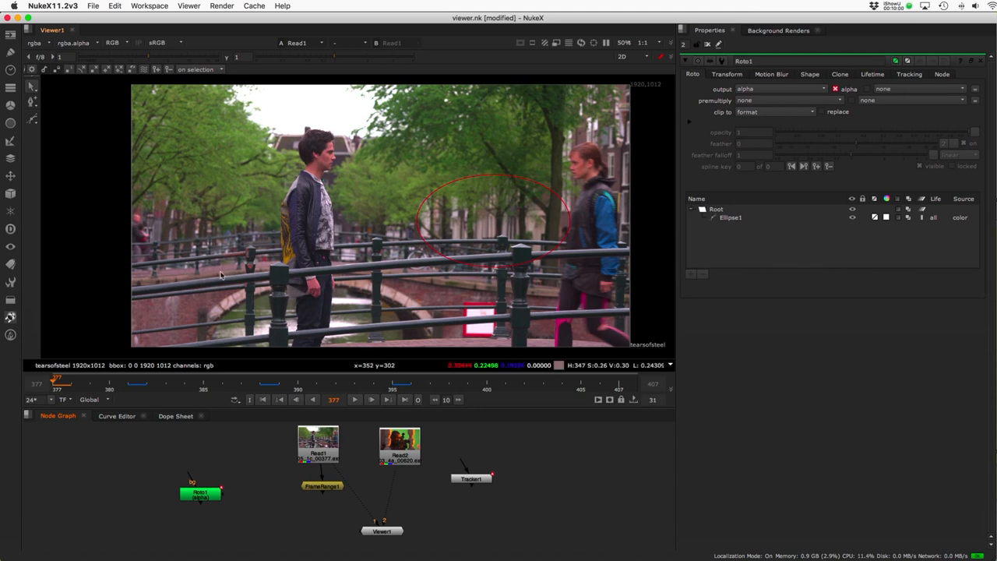
key("shift+Right")
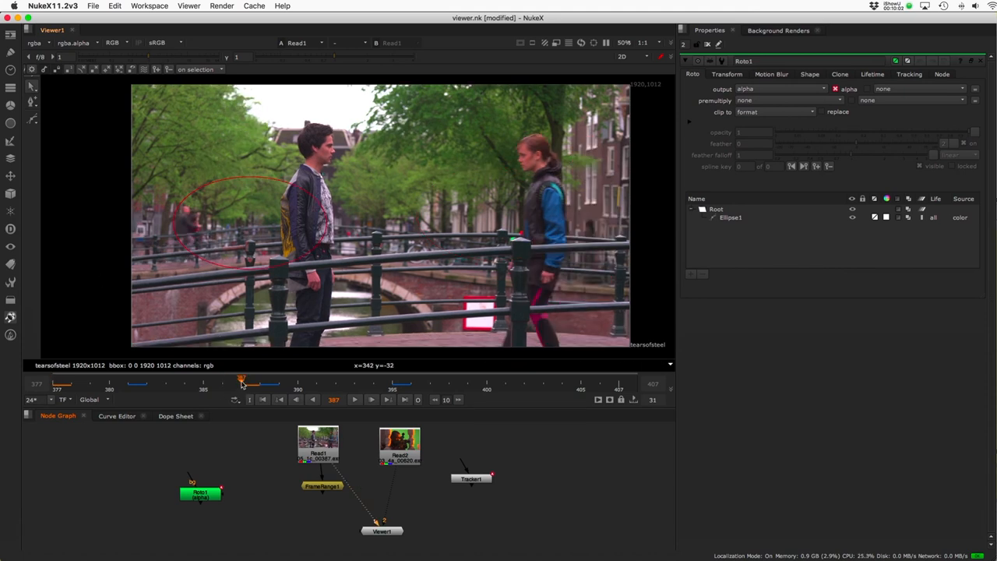
Set the frame skip increment to 3 and skip backward once to frame 384.
left_click(446, 399)
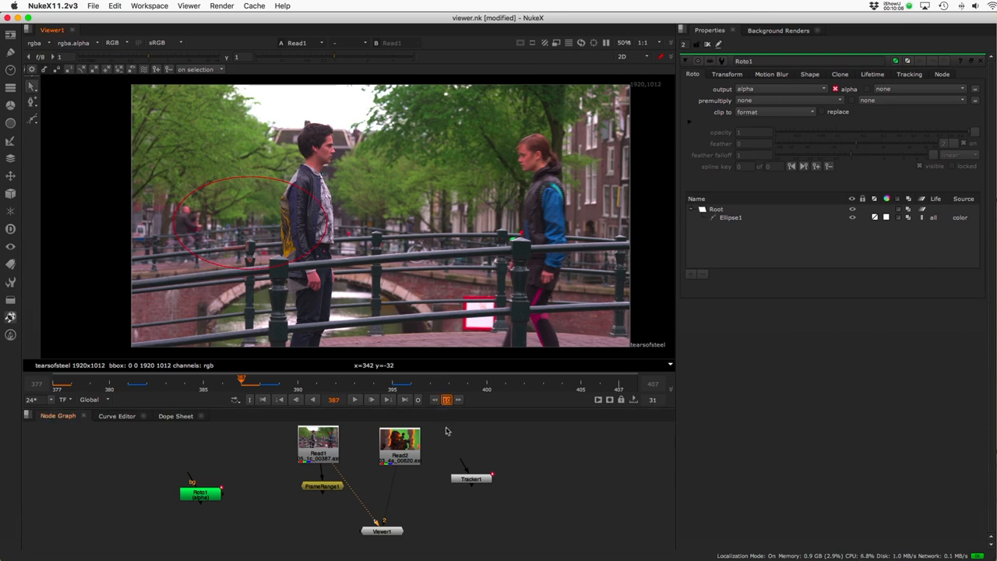
type("3")
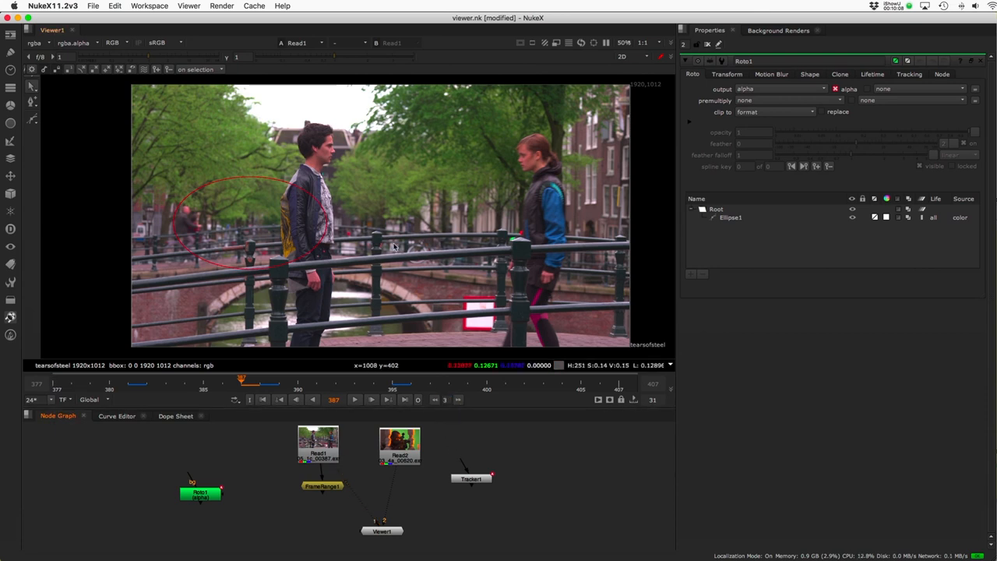
key("shift+Left")
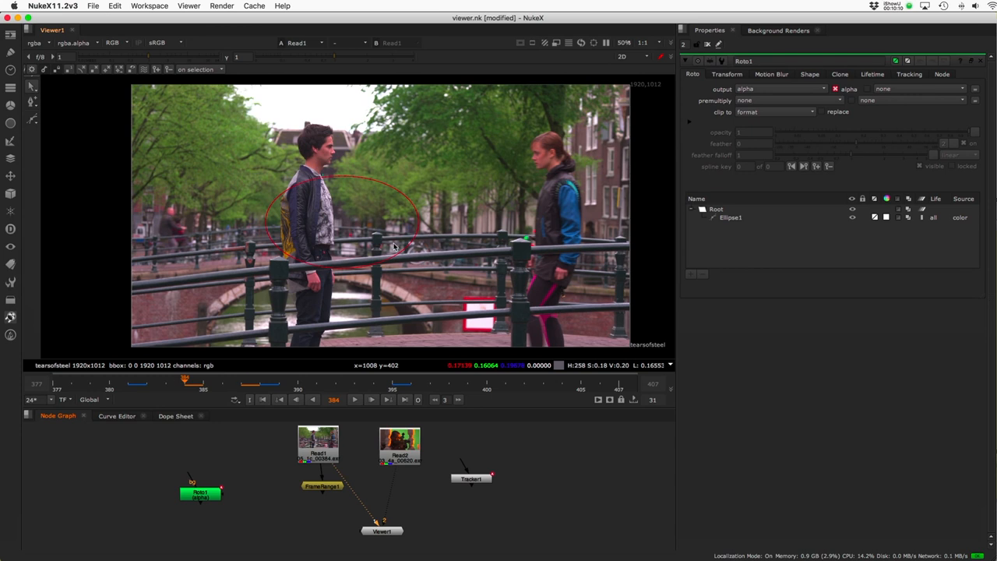
Play the clip forward and set the playback mode to Bounce.
key("l")
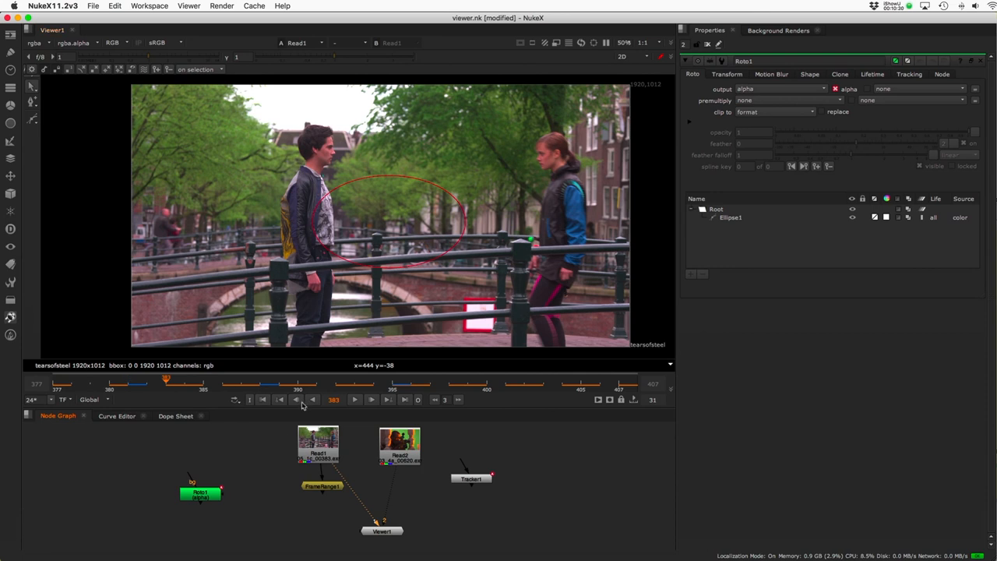
left_click(370, 399)
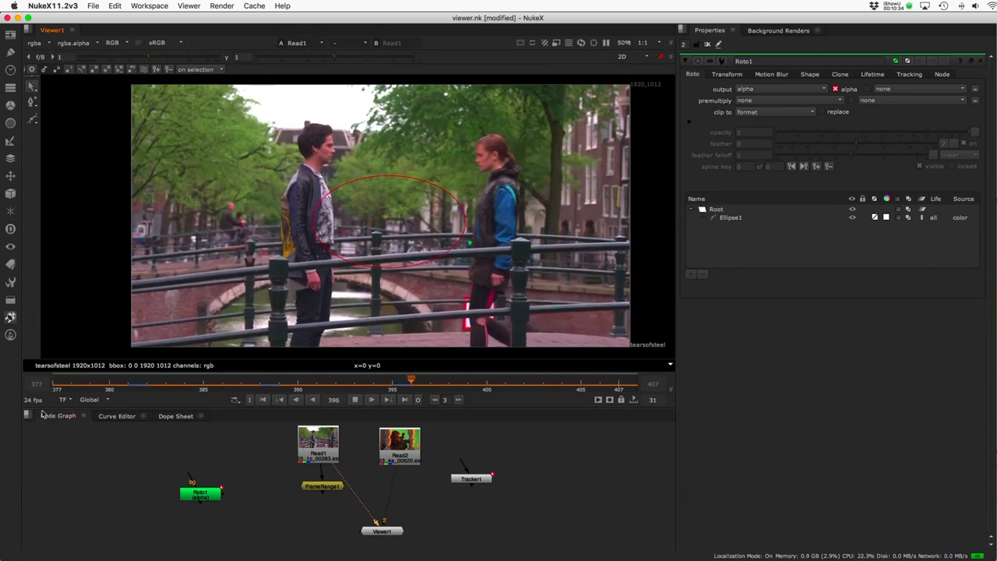
left_click(234, 399)
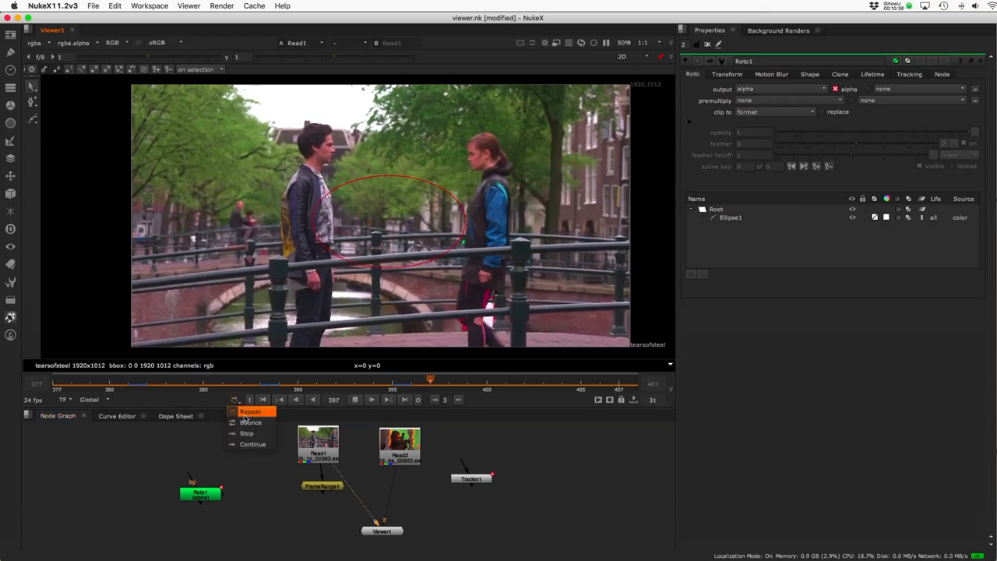
left_click(248, 421)
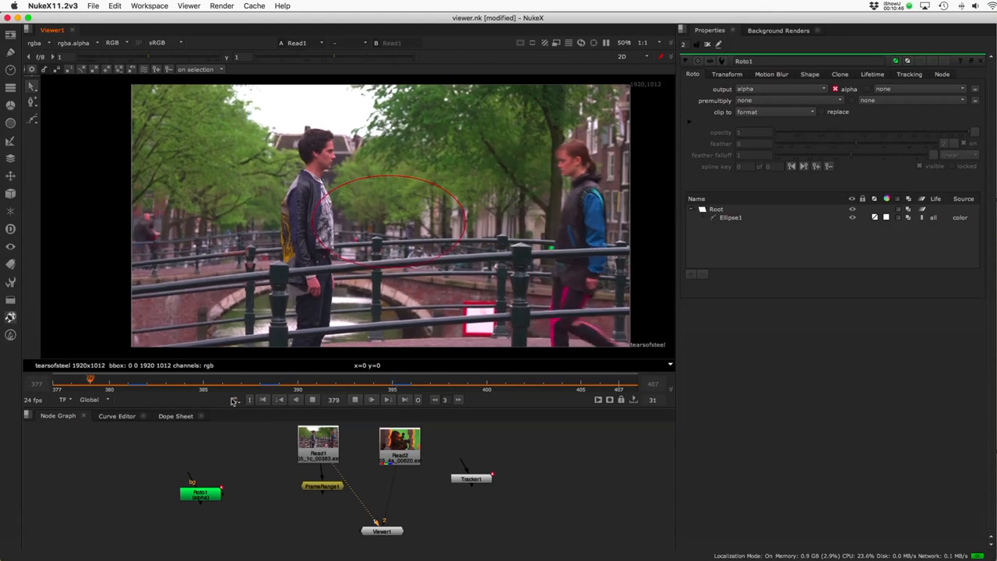
Set the playback mode to Stop and play the clip forward to its end and backward to its start.
left_click(234, 400)
left_click(246, 433)
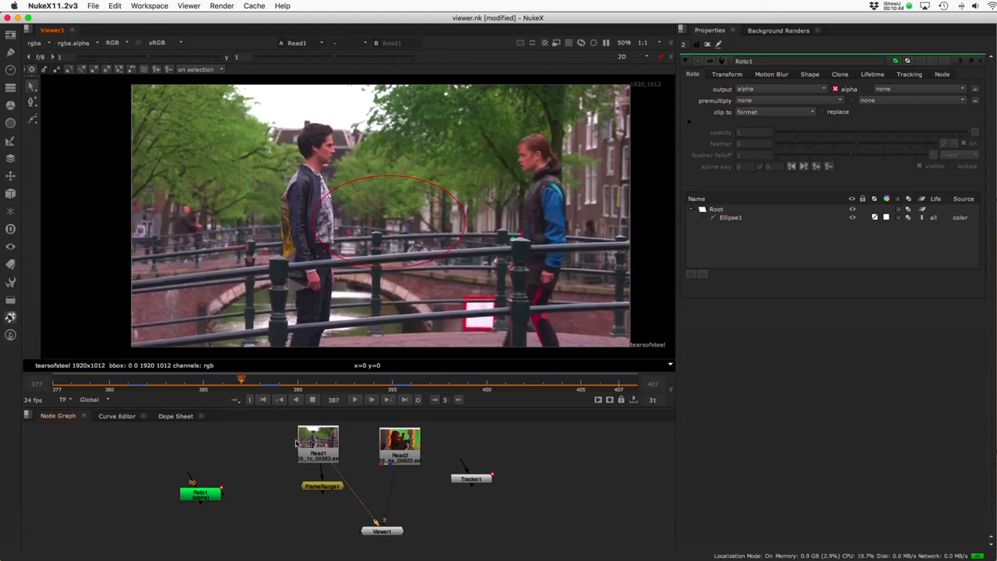
left_click(354, 399)
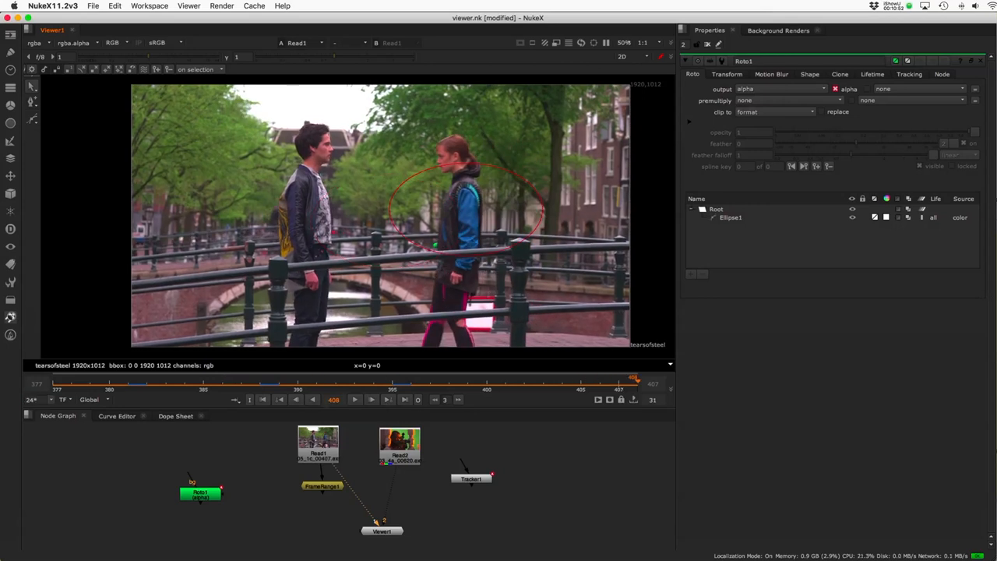
left_click(312, 399)
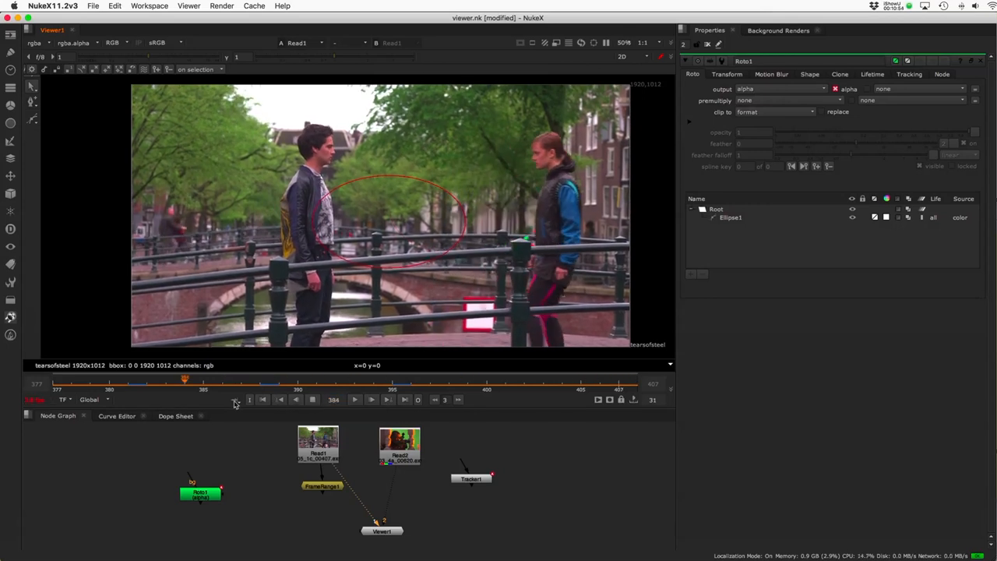
Play the clip past its last frame in Continue mode, stop it, and return the playback mode to Repeat.
left_click(235, 399)
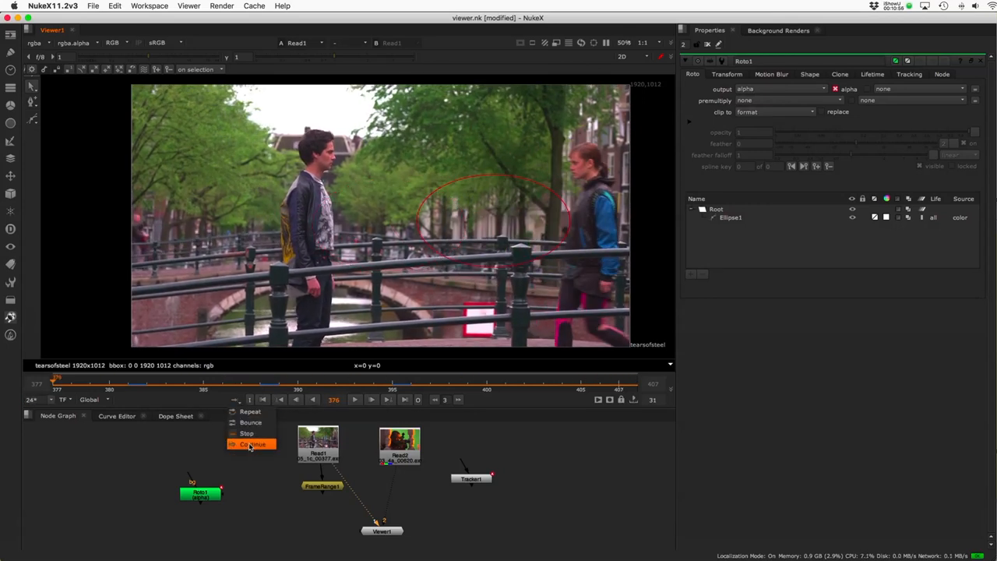
left_click(249, 445)
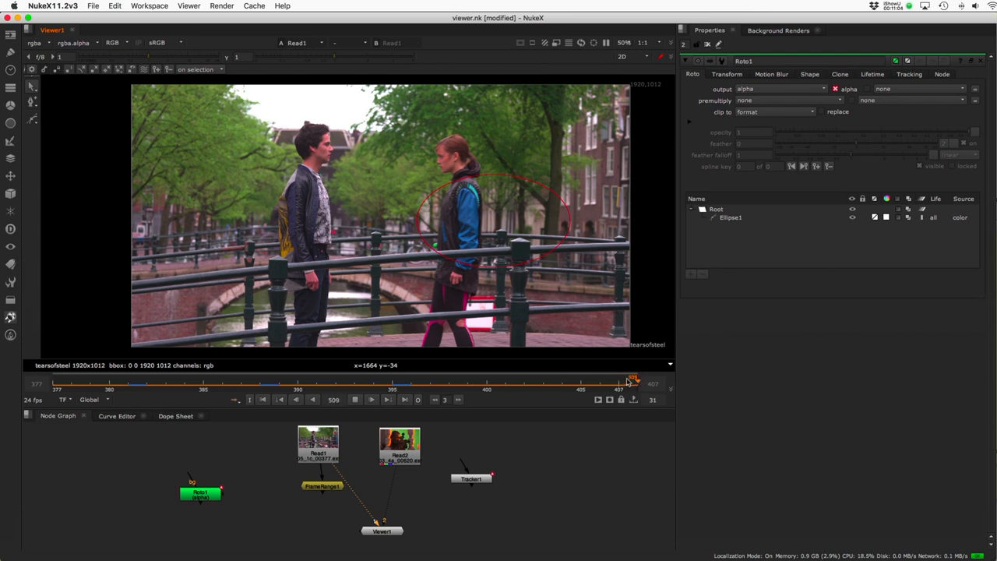
left_click(355, 399)
left_click(234, 400)
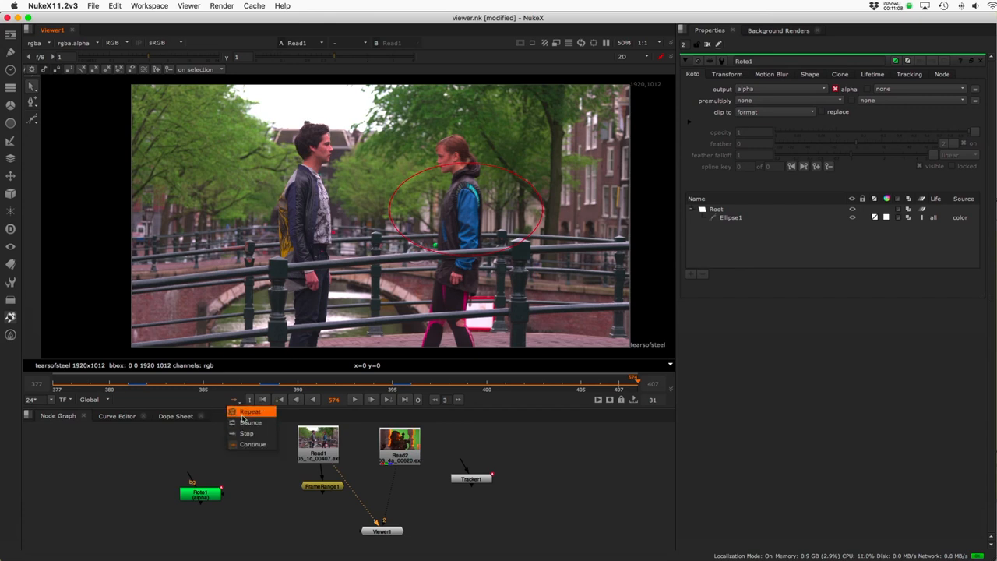
left_click(244, 422)
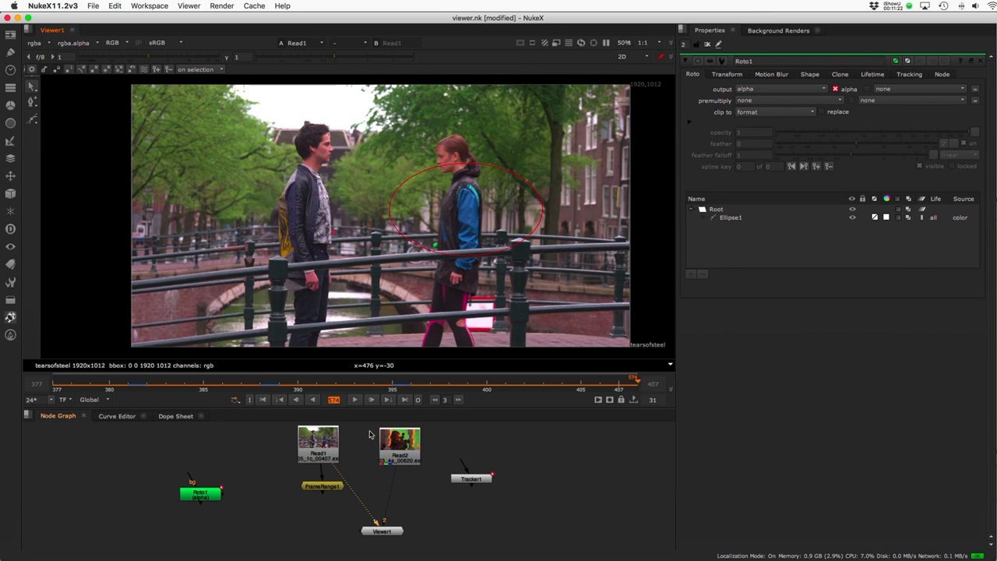
Send the playhead by frame number to frames 370, 395, 370 and 400 in turn.
type("70")
key("Return")
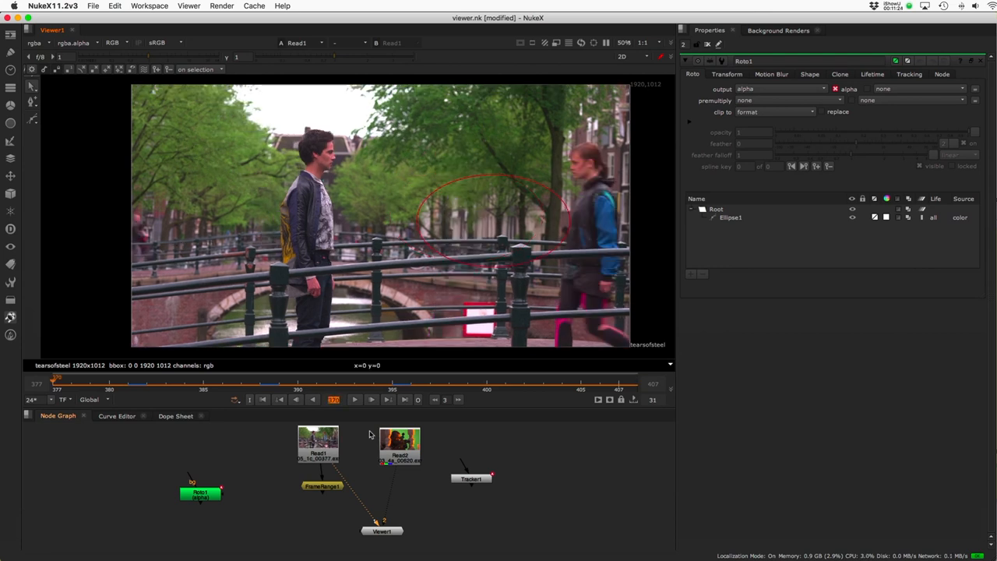
type("395")
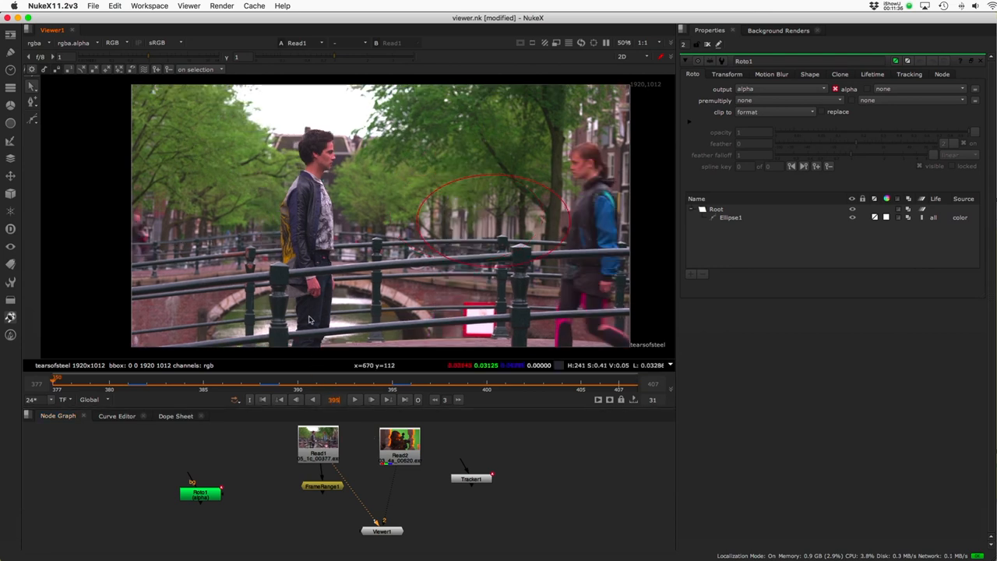
key("Return")
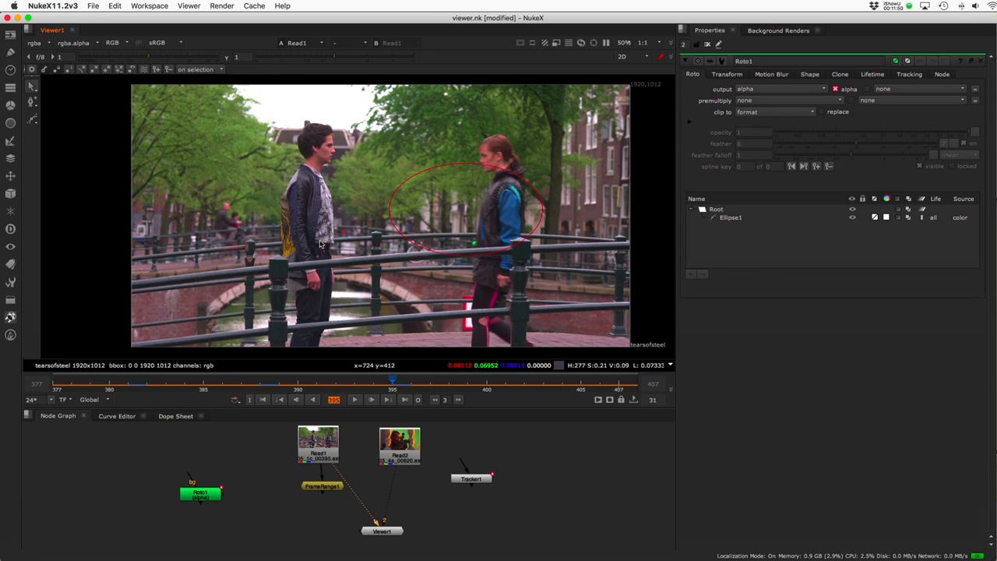
type("370")
key("Return")
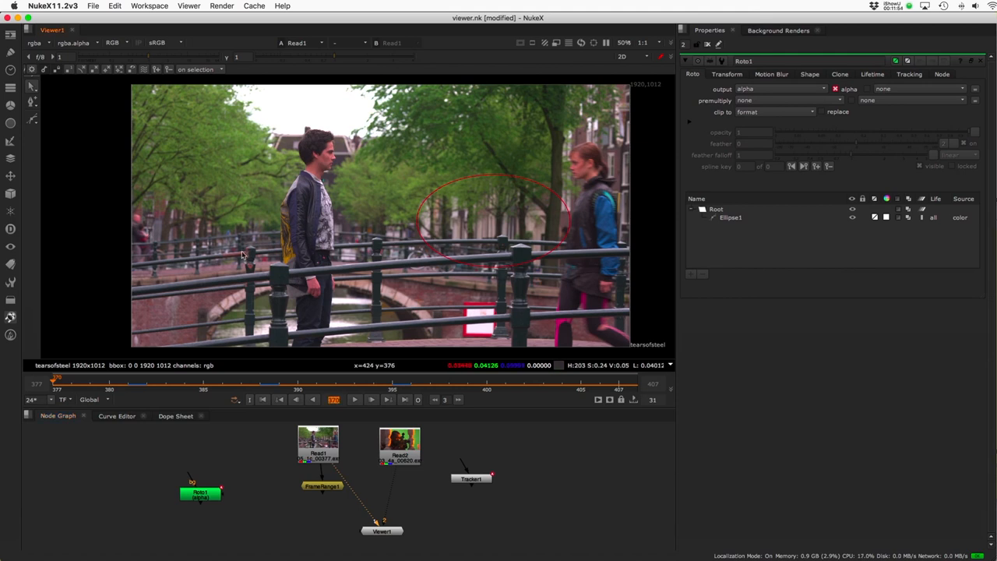
type("400")
key("Return")
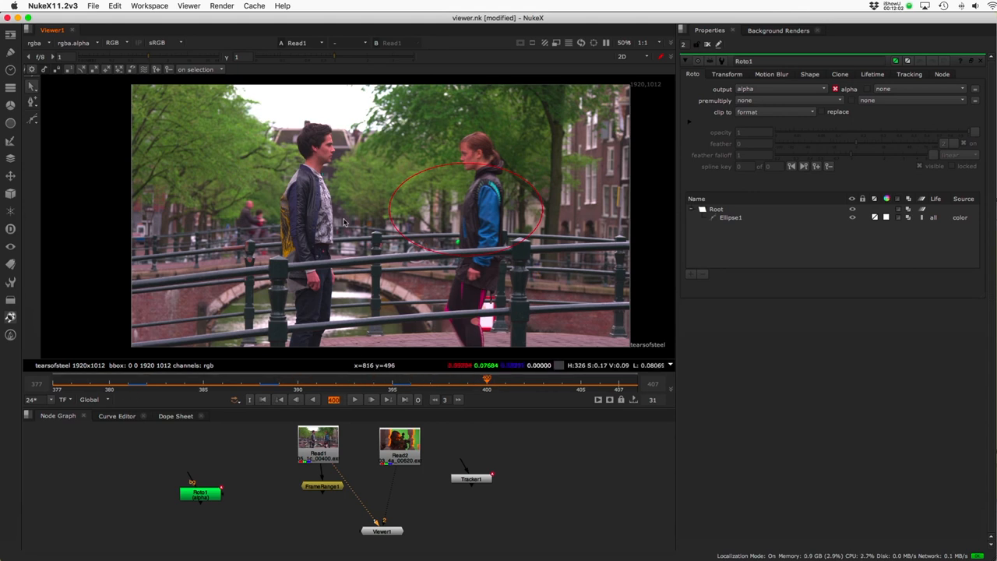
Go to frame 380 with the Goto Frame dialog.
key("alt+g")
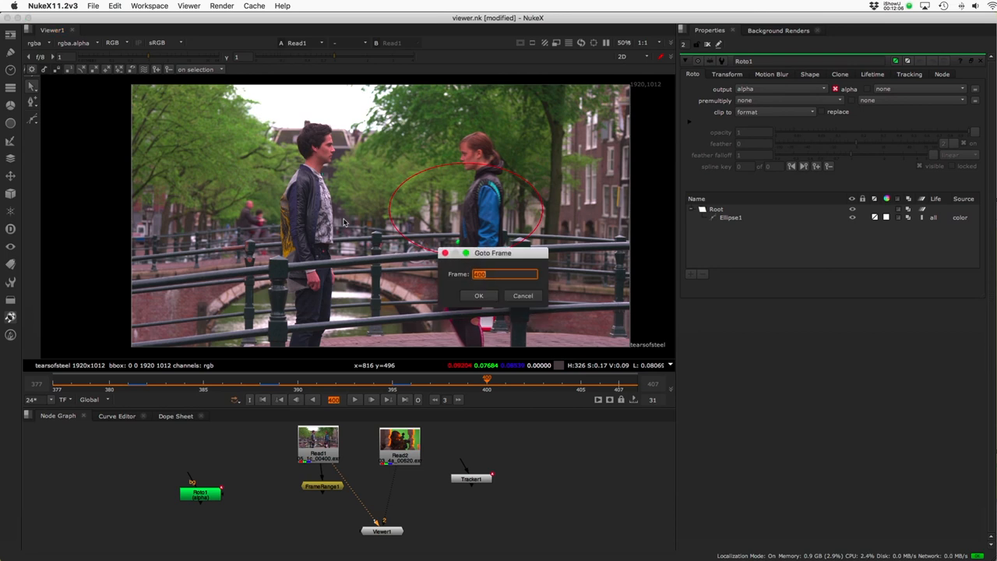
type("380")
key("Return")
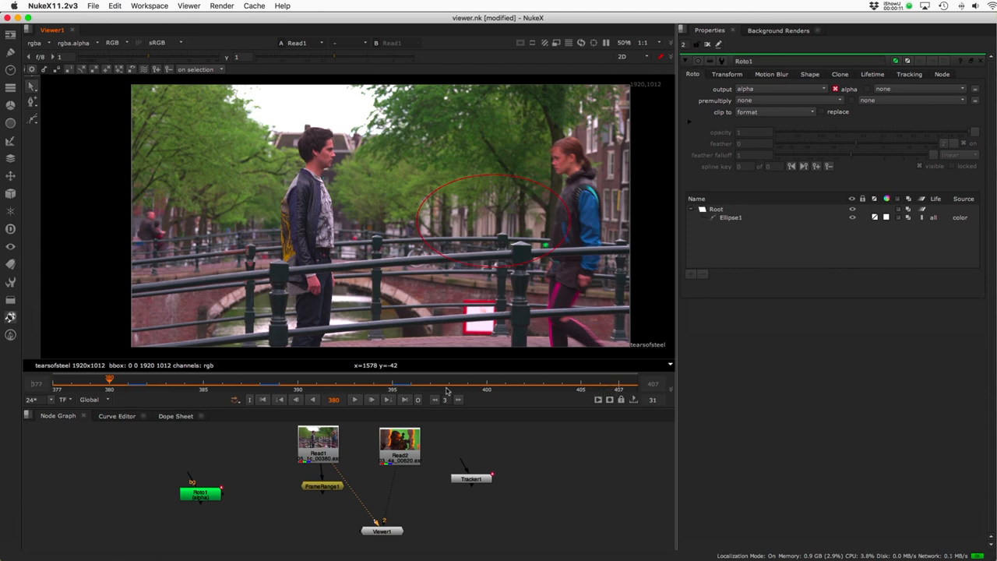
Switch the timeline range to In/Out, mark frames 381 to 400, and set the out point at frame 397.
left_click(89, 400)
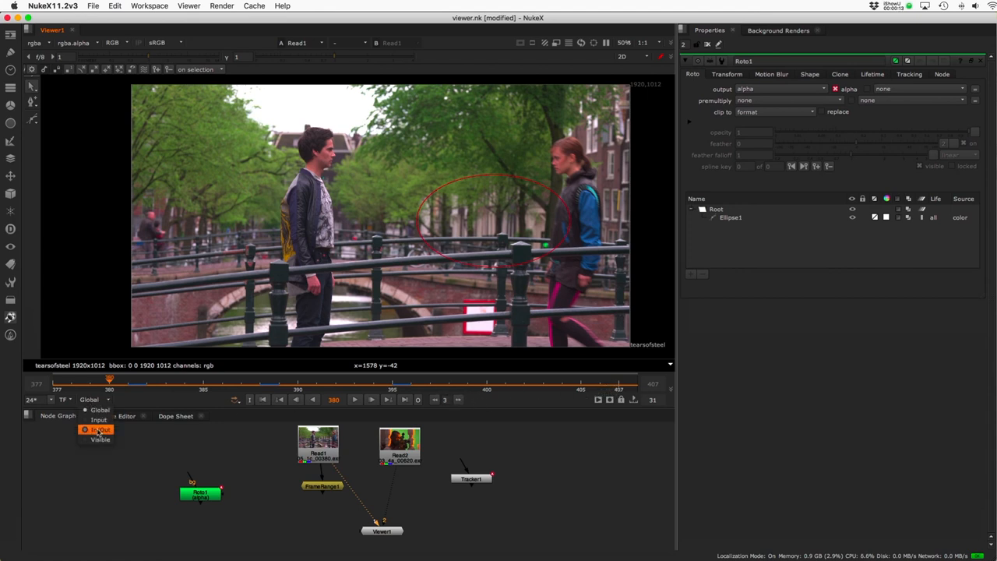
left_click(94, 420)
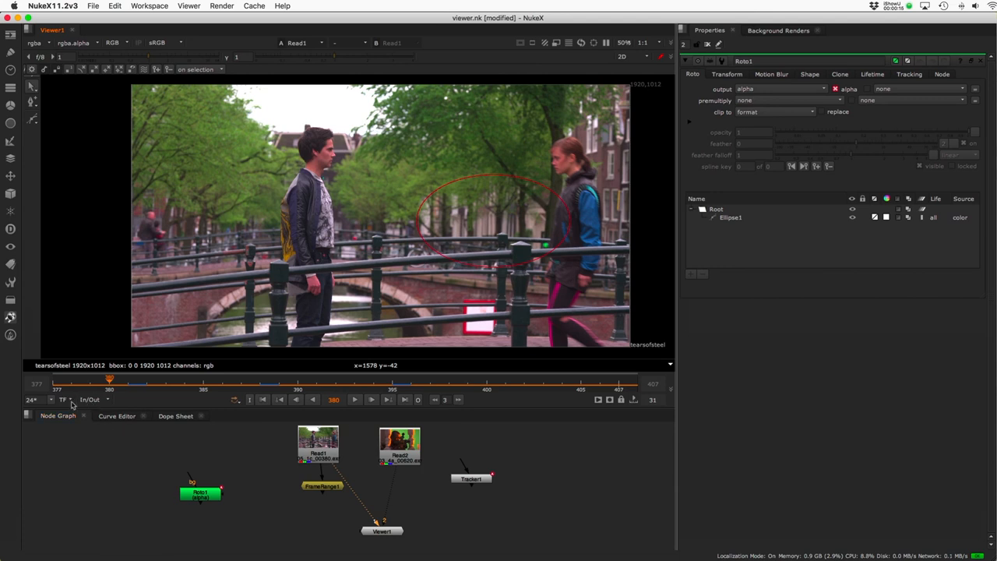
left_click_drag(136, 388, 486, 386)
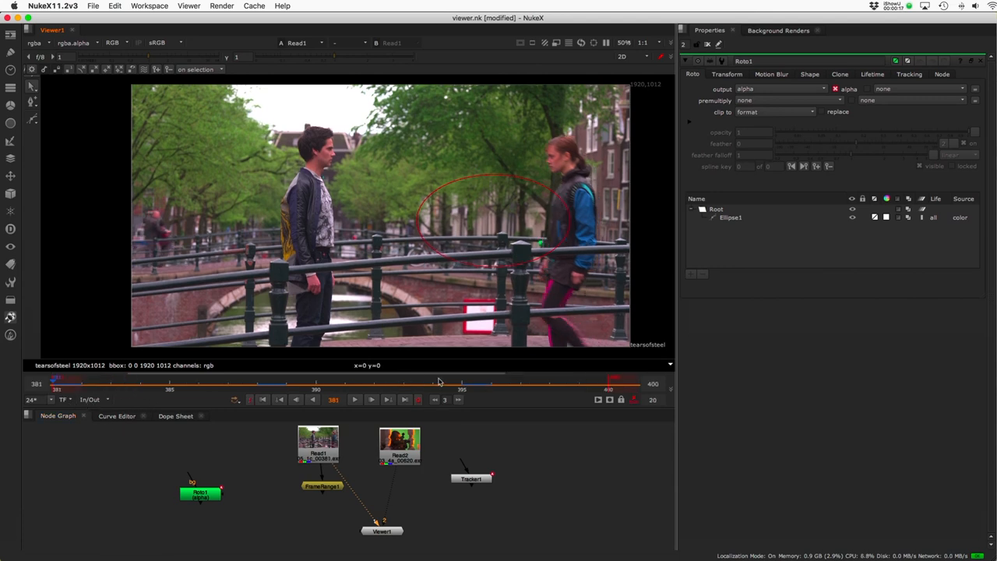
left_click(516, 386)
key("o")
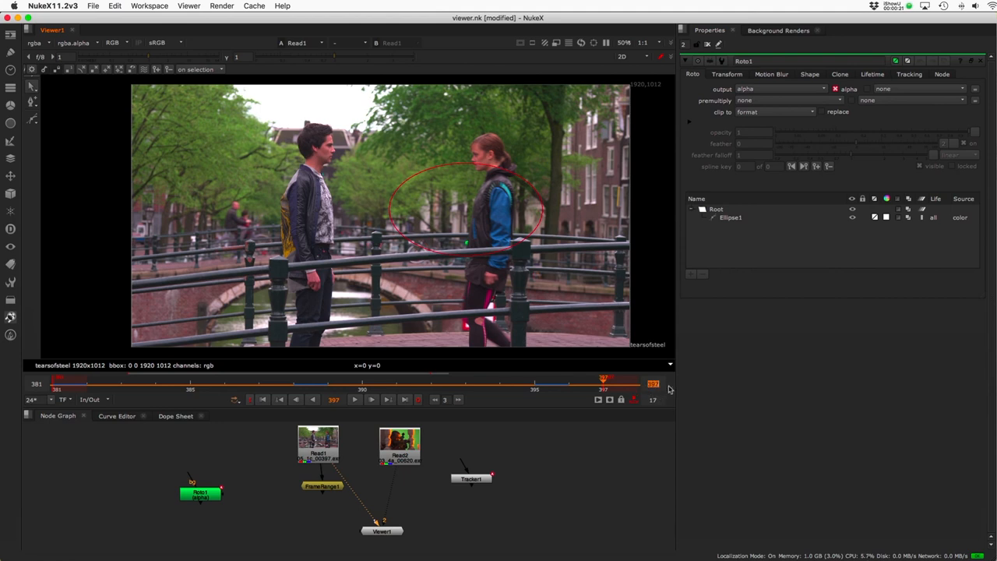
Reset the out point to frame 400 and set the in point to frame 390.
key("alt+o")
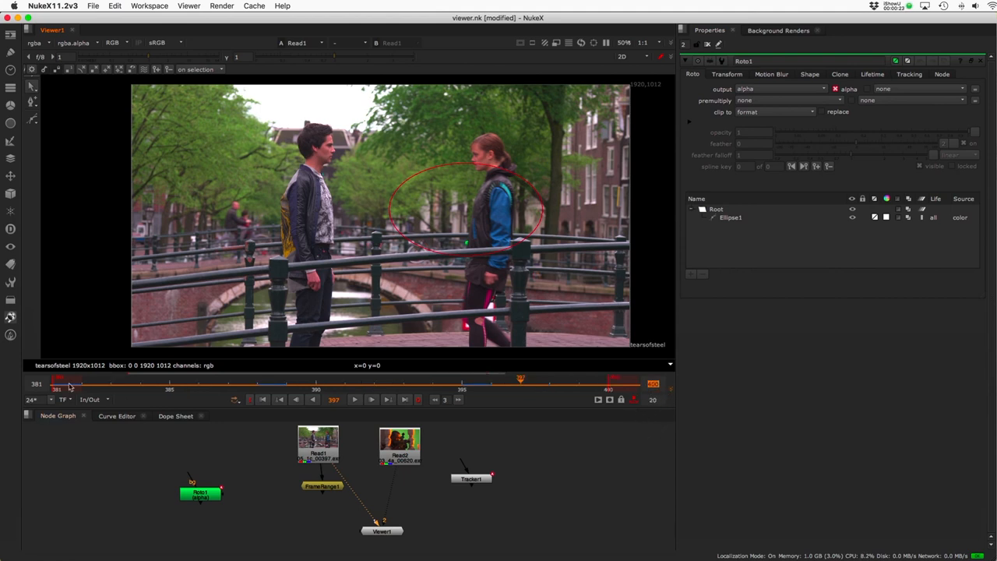
left_click(36, 383)
type("390")
key("Return")
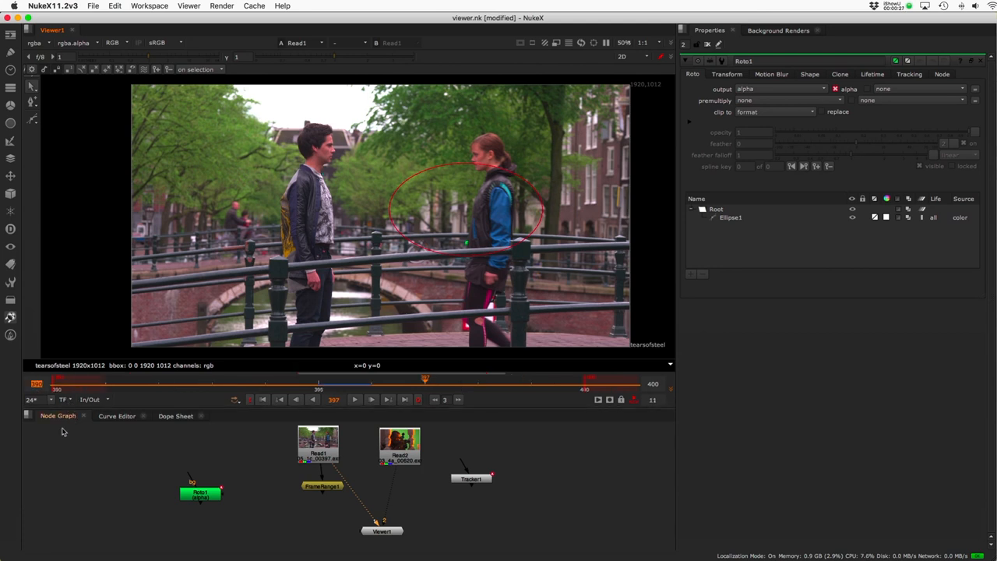
Return the timeline range to Global and turn off the in and out points.
left_click(90, 398)
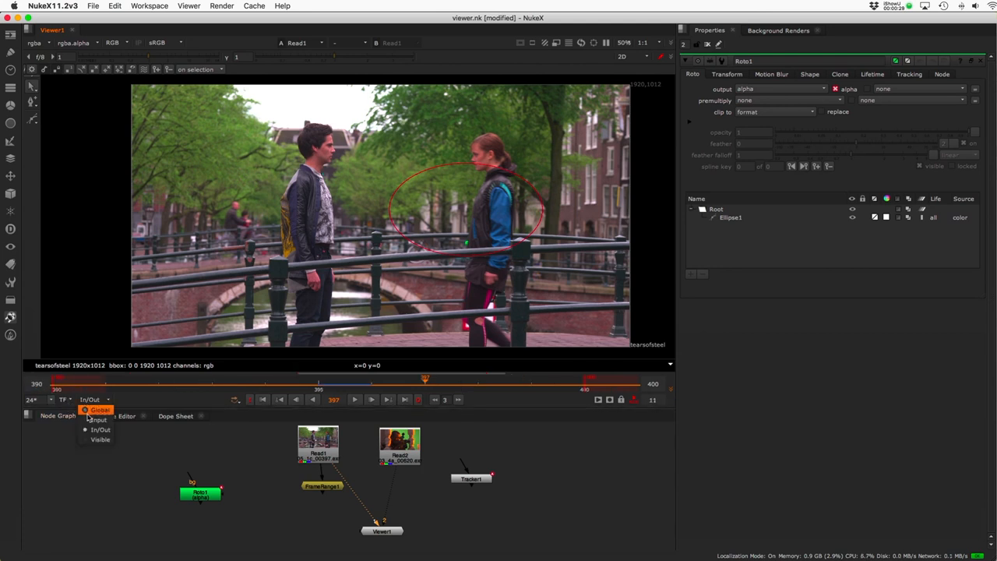
left_click(91, 410)
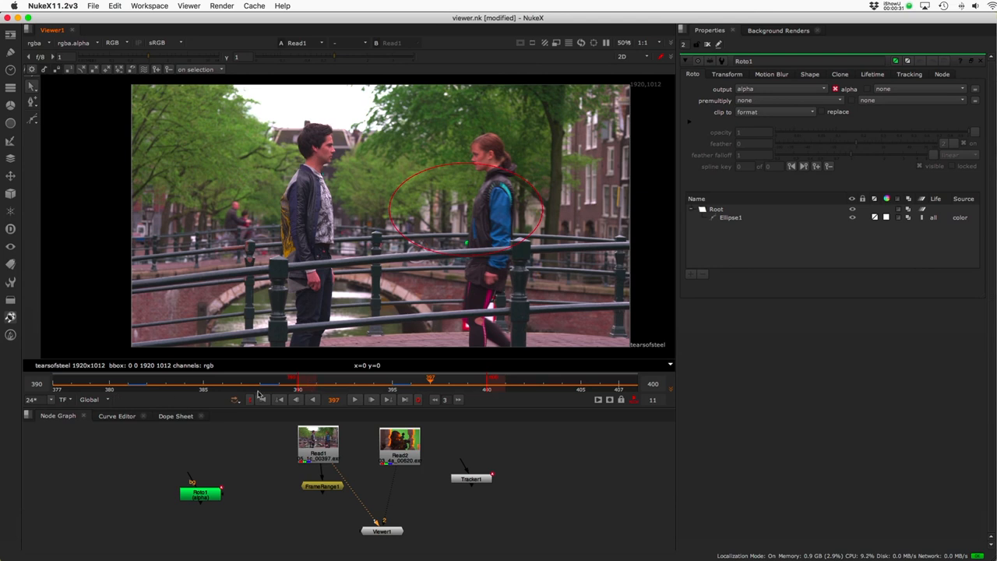
left_click(652, 400)
Set the timeline range to In/Out again, mark frames 383 to 400, and set the out point at frame 397.
left_click(89, 398)
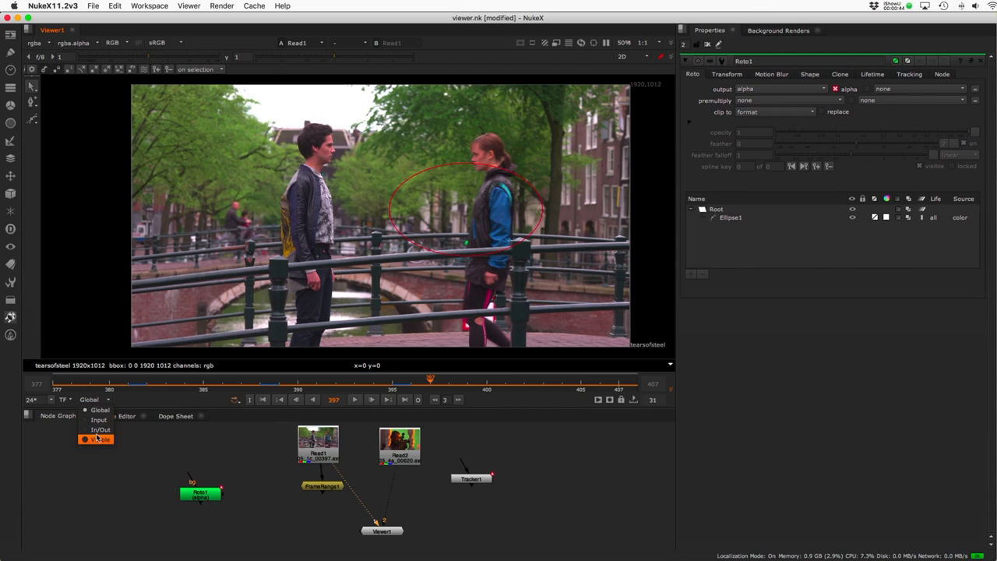
left_click(96, 429)
left_click_drag(161, 387, 478, 390, "super")
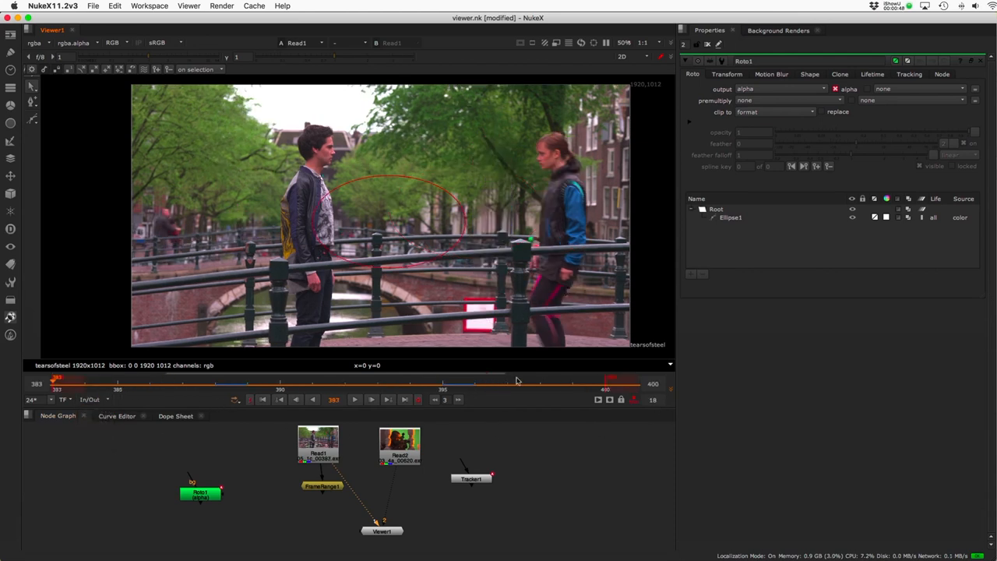
left_click(515, 379)
key("o")
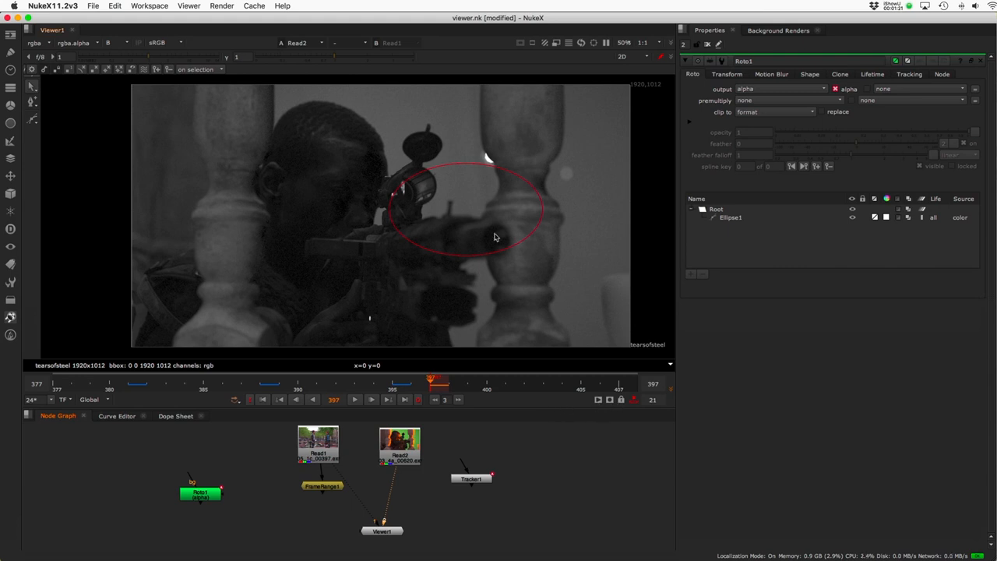
View Read1 in the viewer, render a flipbook of frames 377-397 with the default settings, and close it.
left_click_drag(313, 460, 317, 459)
key("1")
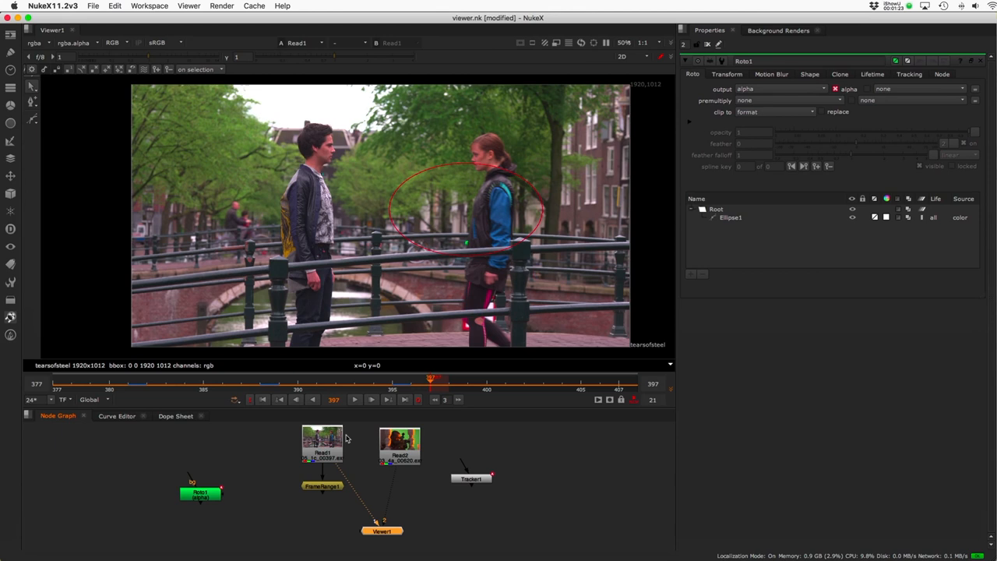
left_click(597, 400)
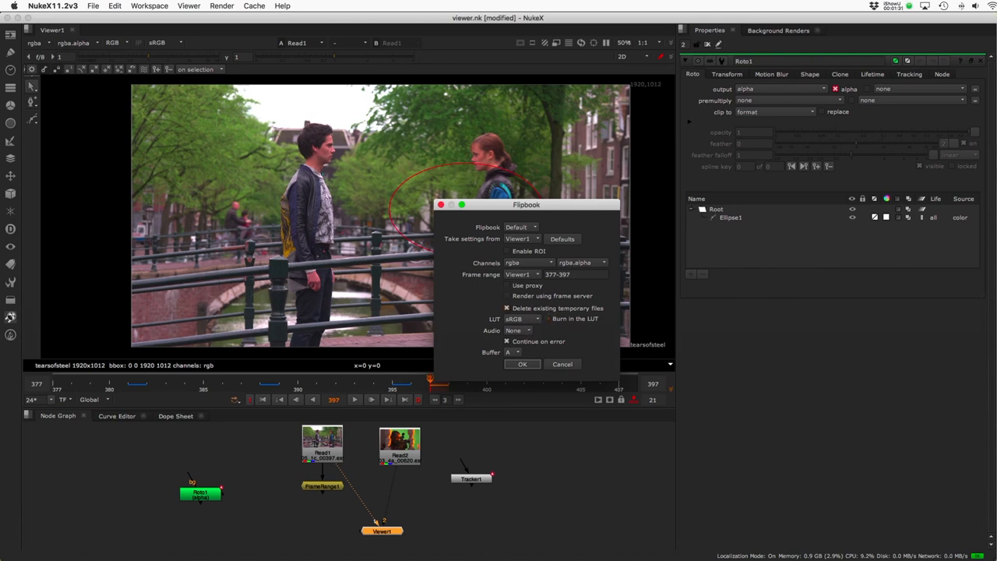
left_click(523, 364)
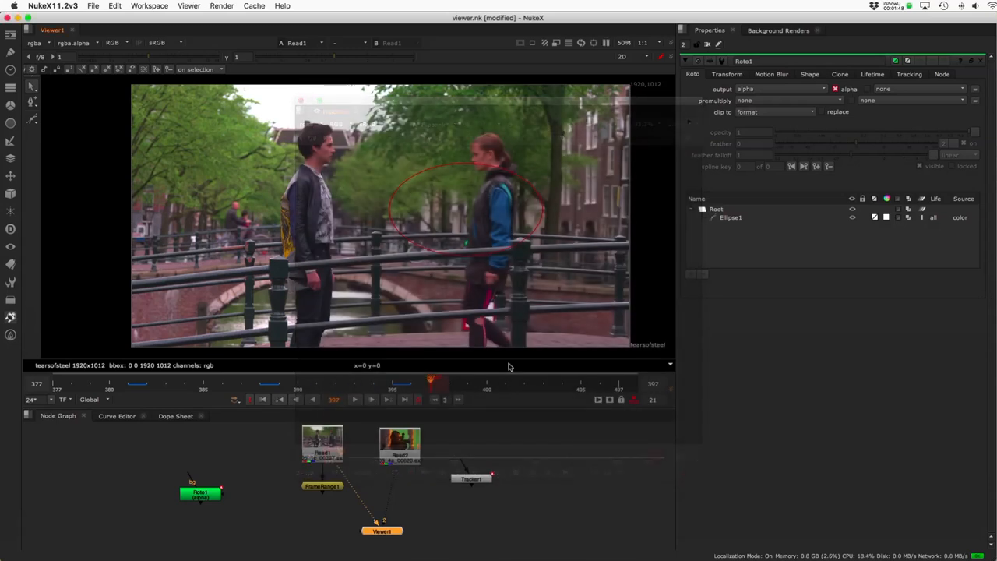
left_click(301, 102)
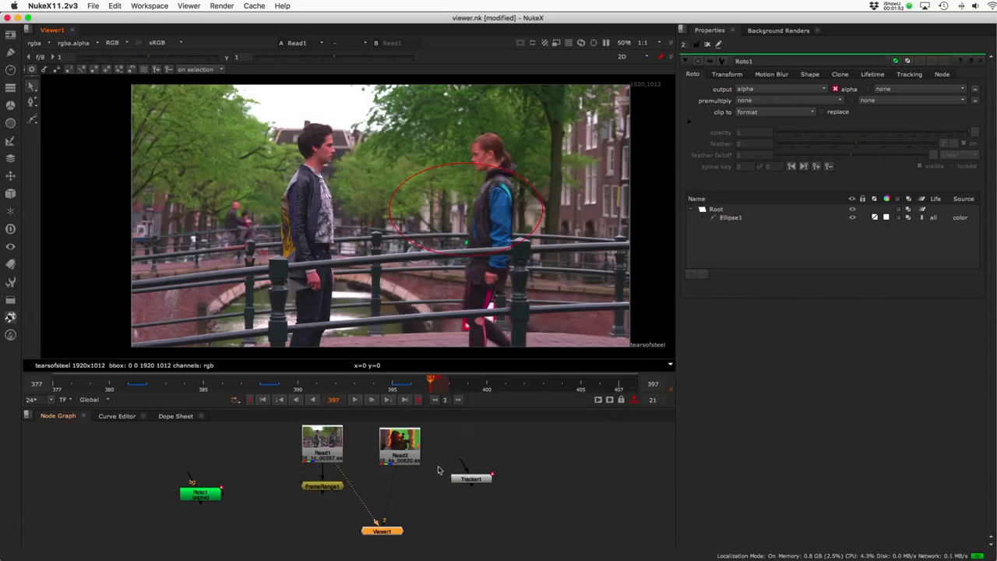
Connect the Roto1 node's bg input to Read1 and open the Tracker1 node's properties.
left_click_drag(389, 451, 377, 450)
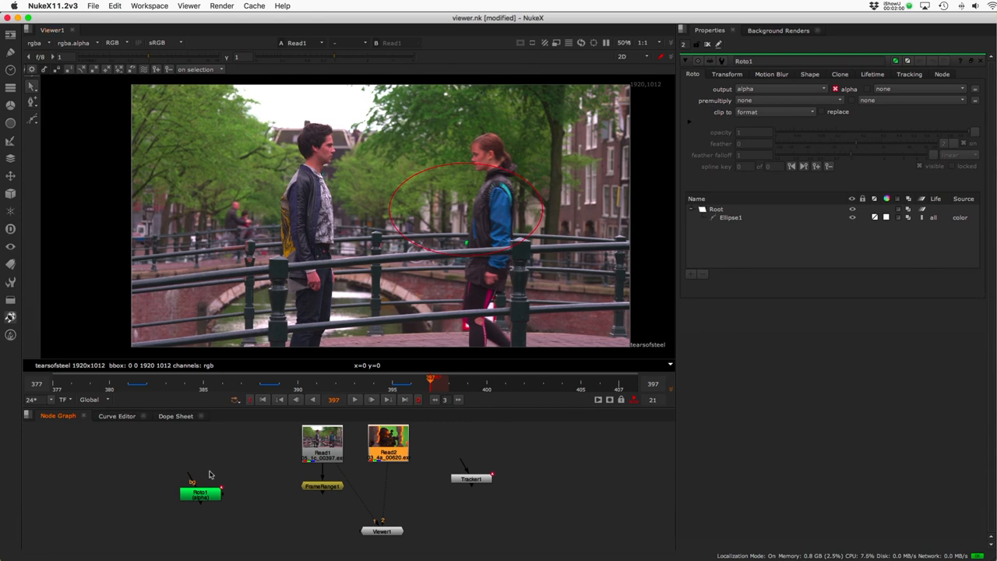
left_click_drag(195, 491, 358, 485)
double_click(467, 479)
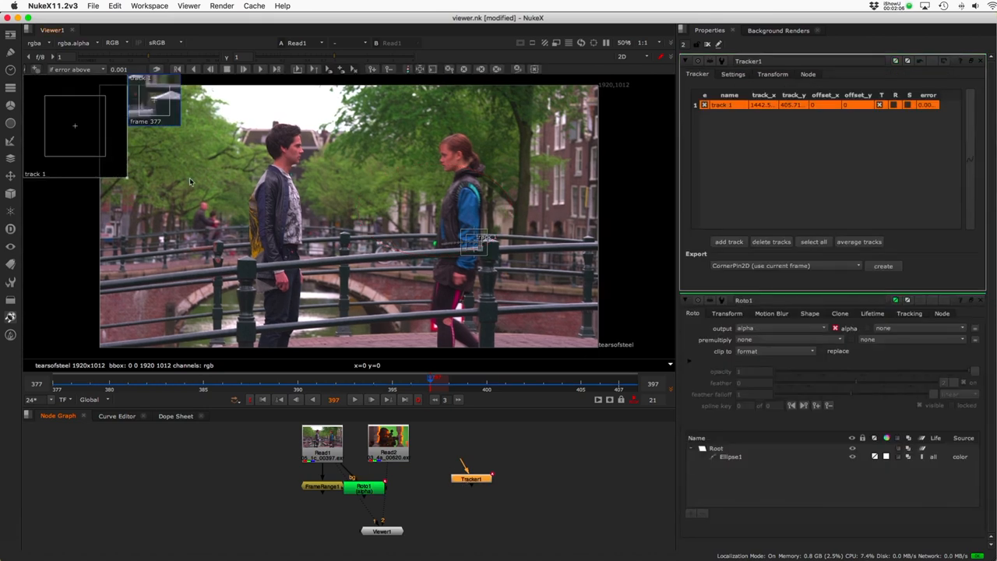
Capture the viewer with its overlays for frames 377-397 using the default flipbook settings, and close the resulting flipbook.
left_click(609, 401)
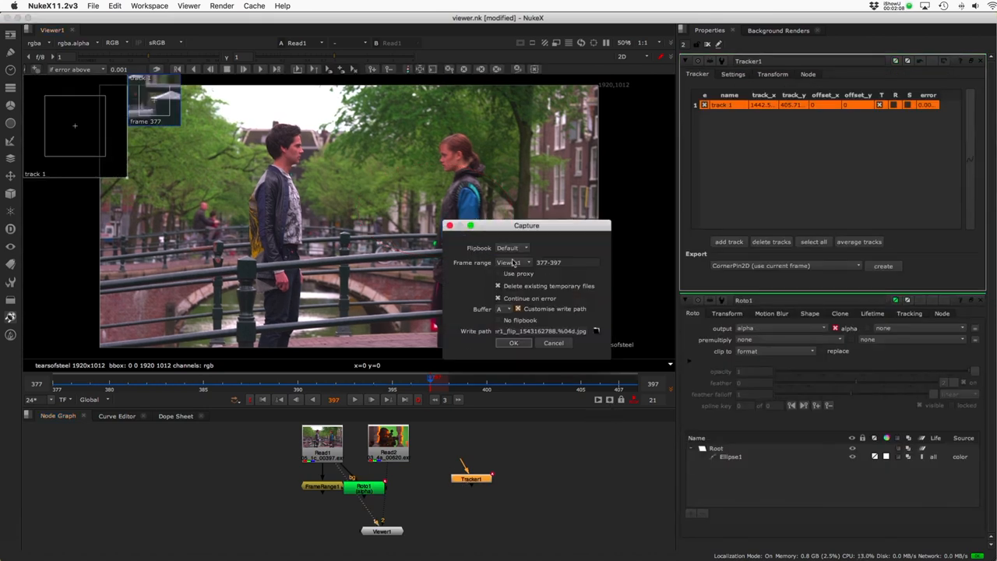
left_click(511, 343)
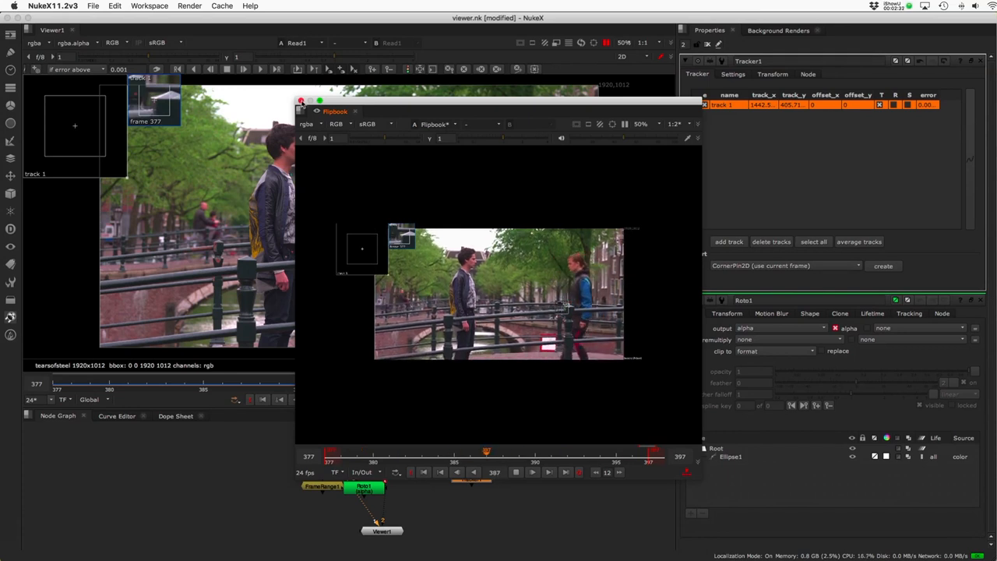
left_click(300, 102)
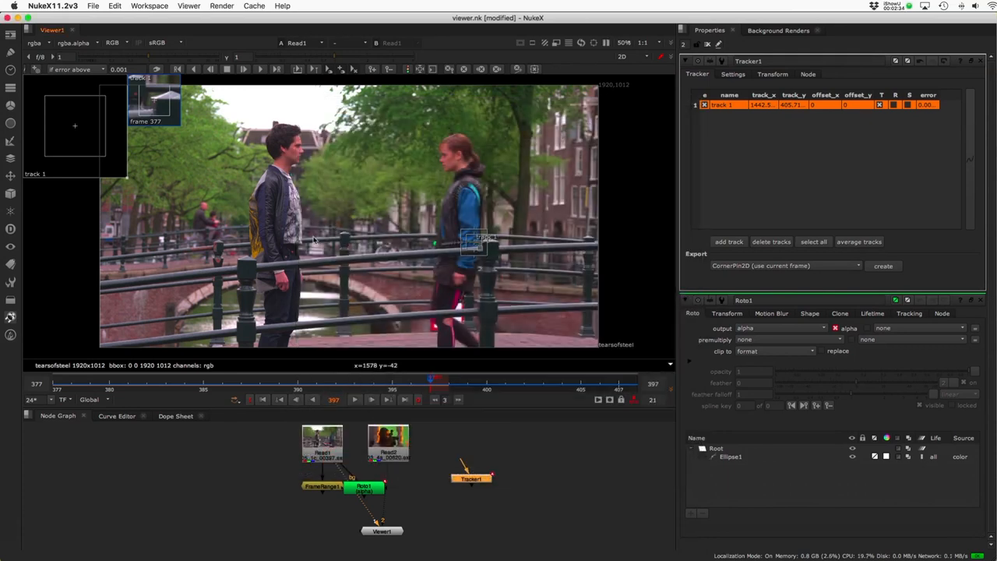
Toggle the viewer to the 3D view and back to 2D.
key("Tab")
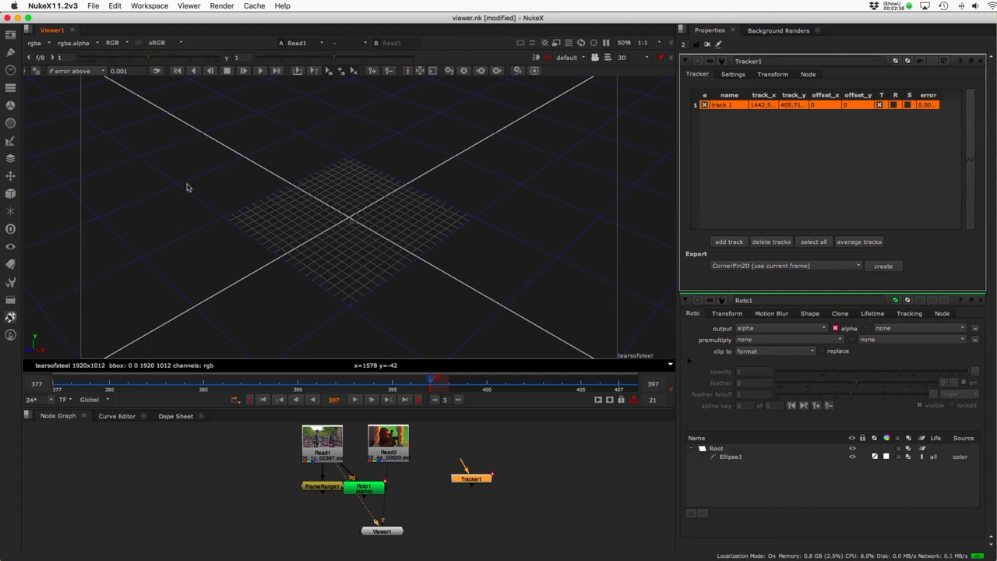
key("Tab")
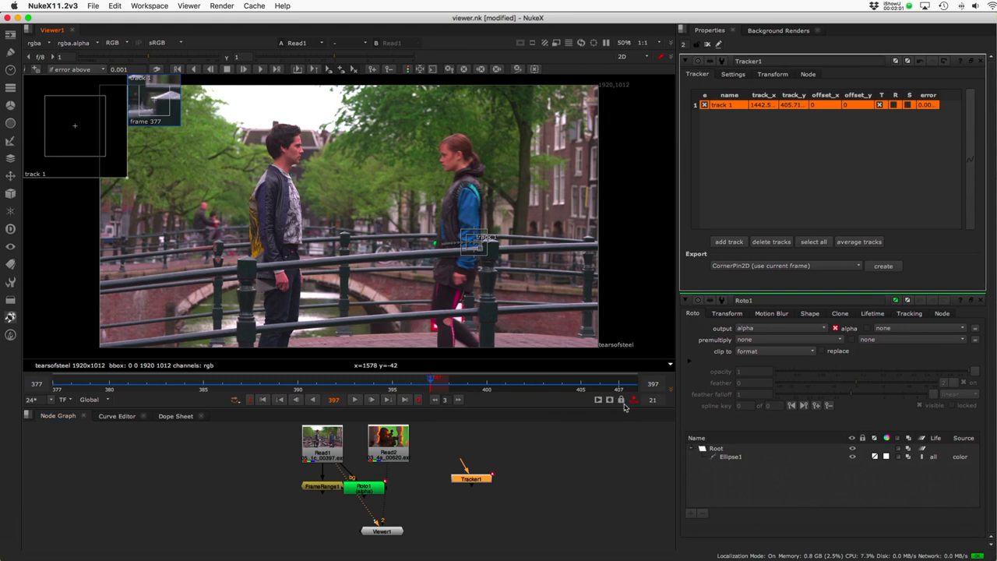
Split the viewer pane horizontally and add a second viewer in the new empty pane.
left_click(29, 31)
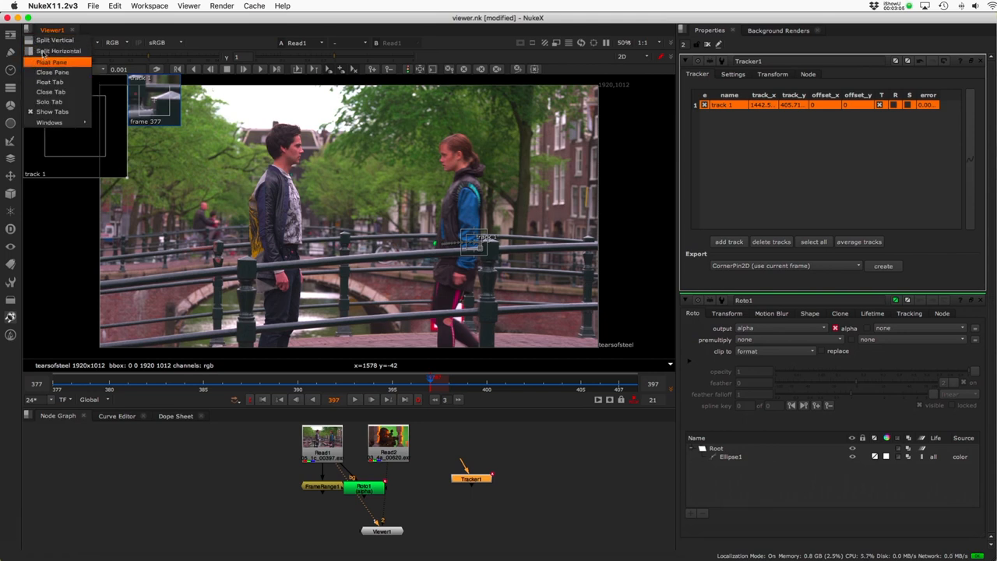
left_click(46, 52)
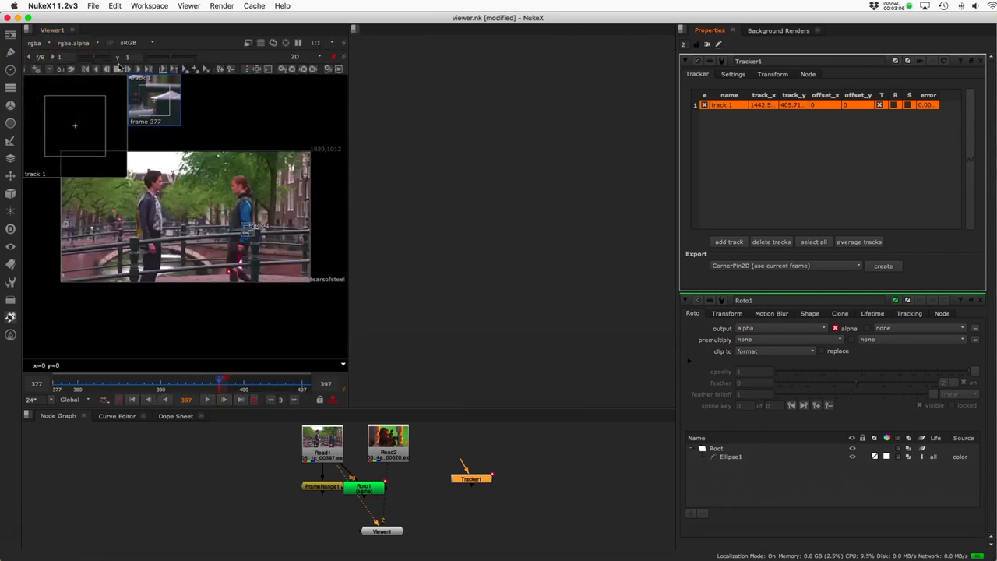
left_click(353, 34)
mouse_move(381, 122)
left_click(457, 243)
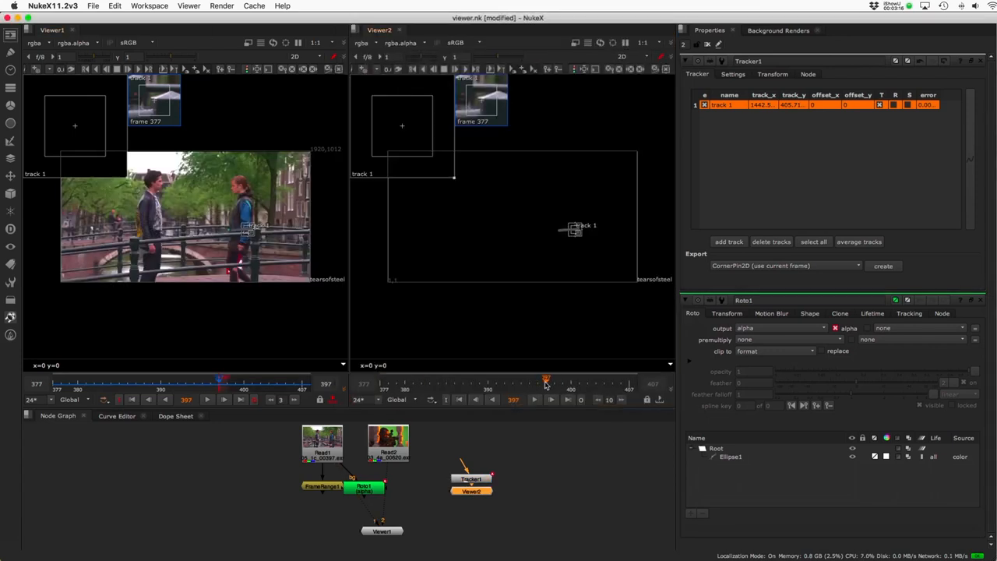
Compare the two timelines by moving Viewer2 to frame 387, Viewer1 to frame 395, and Viewer2 to frame 397.
left_click(466, 386)
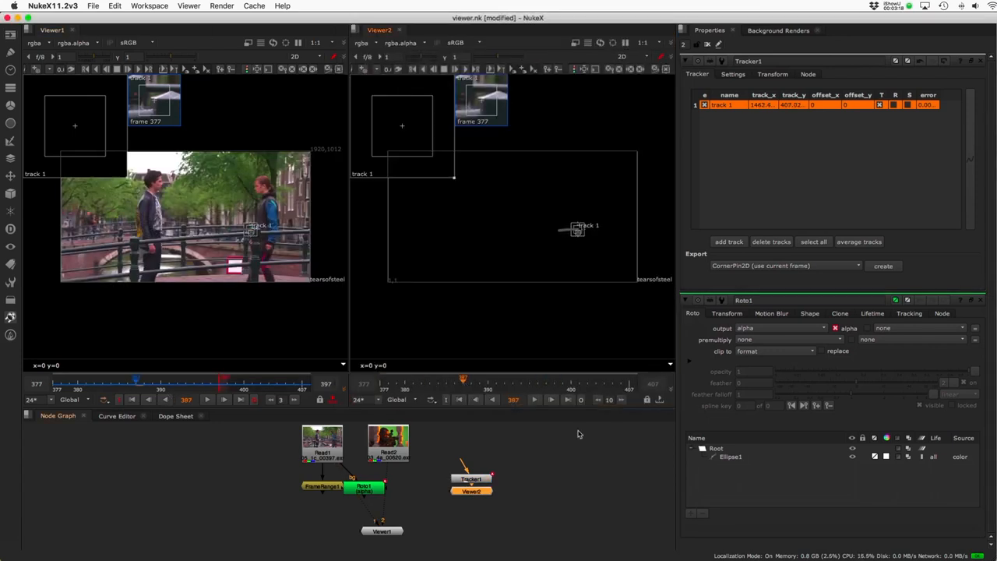
left_click_drag(124, 383, 204, 385)
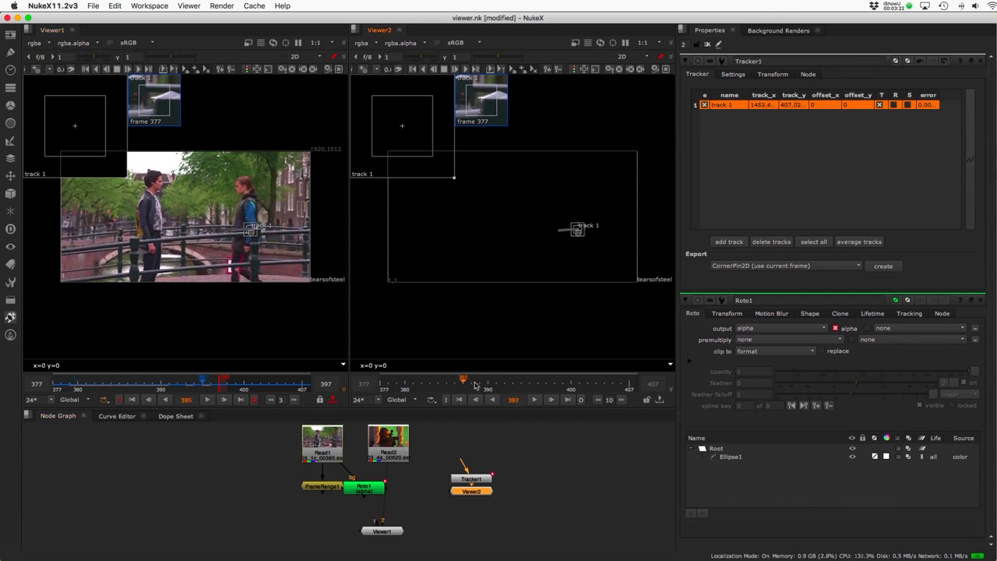
left_click_drag(475, 387, 543, 389)
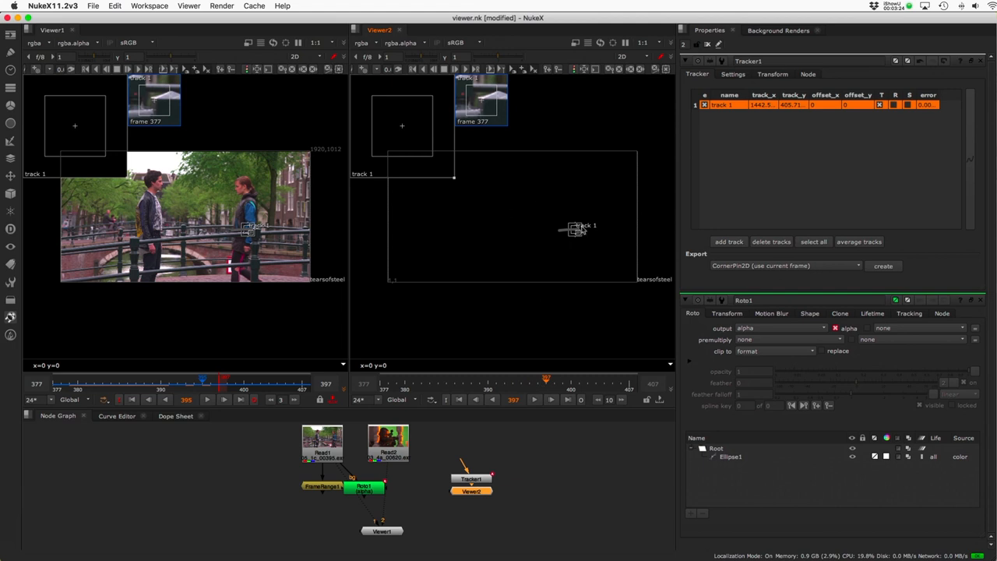
Scrub Viewer1 to frame 385 and on to frame 391, and toggle Viewer2's playhead lock.
left_click_drag(148, 387, 122, 388)
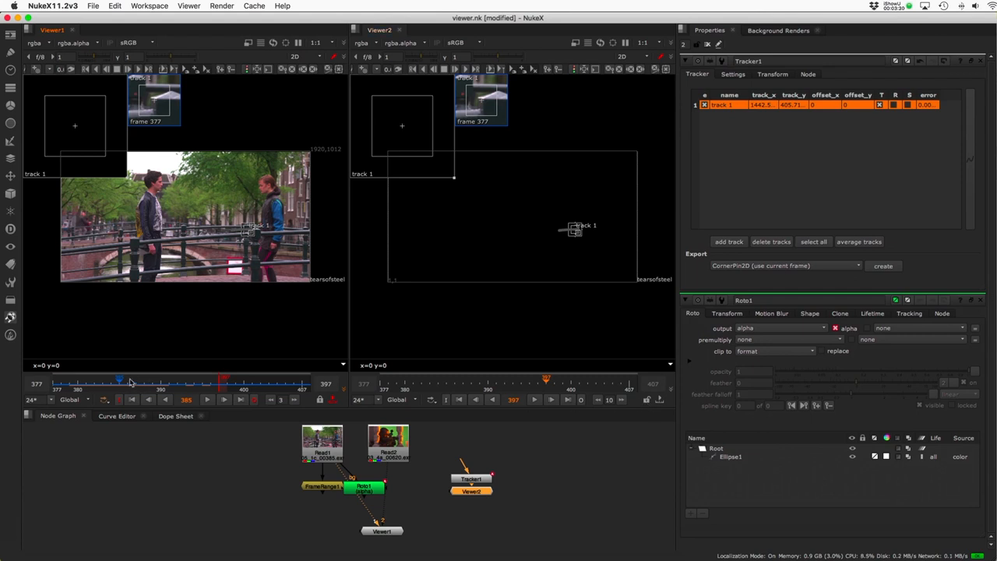
left_click_drag(130, 382, 169, 383)
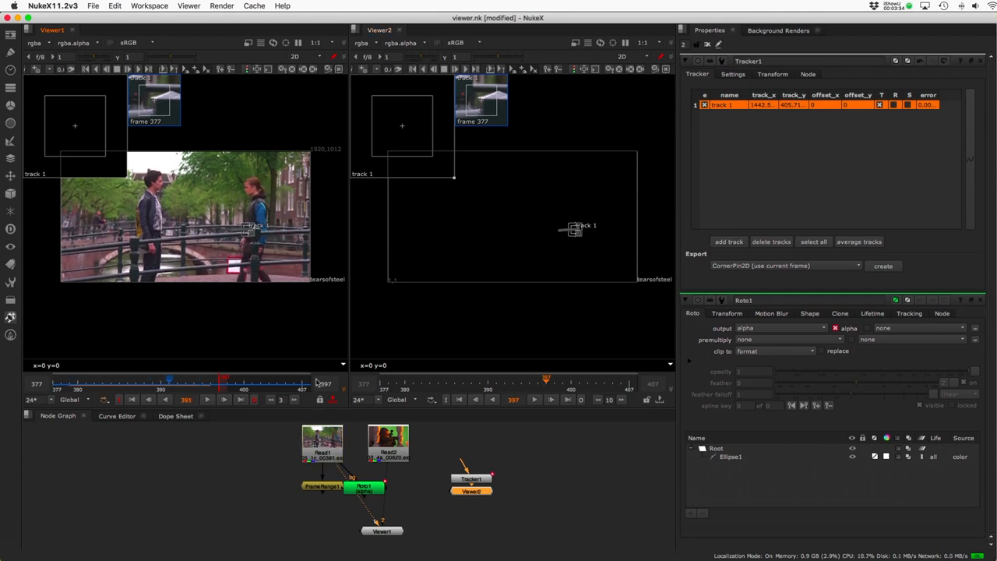
left_click(647, 400)
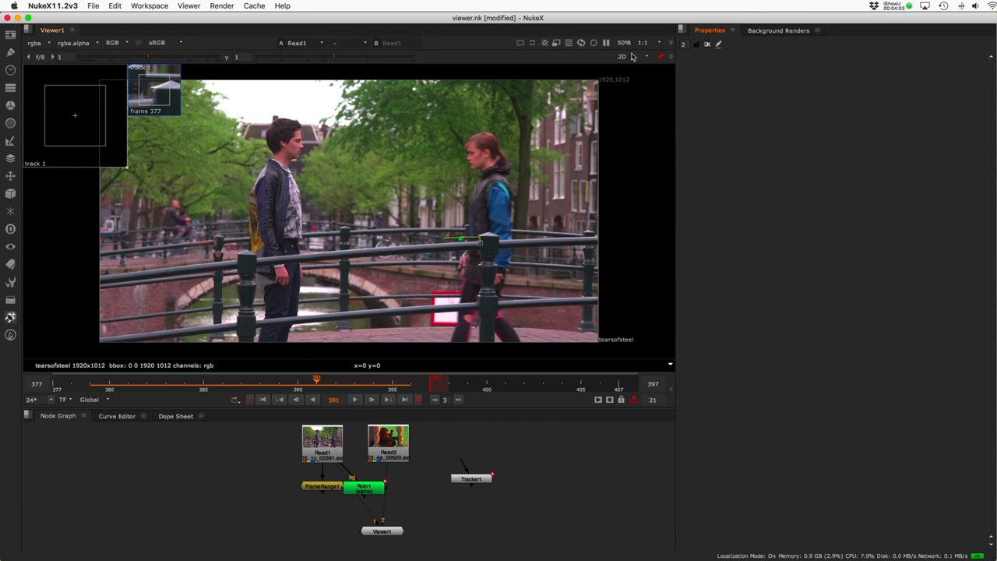
Show the title safe guide over the image and turn it off again.
left_click(520, 43)
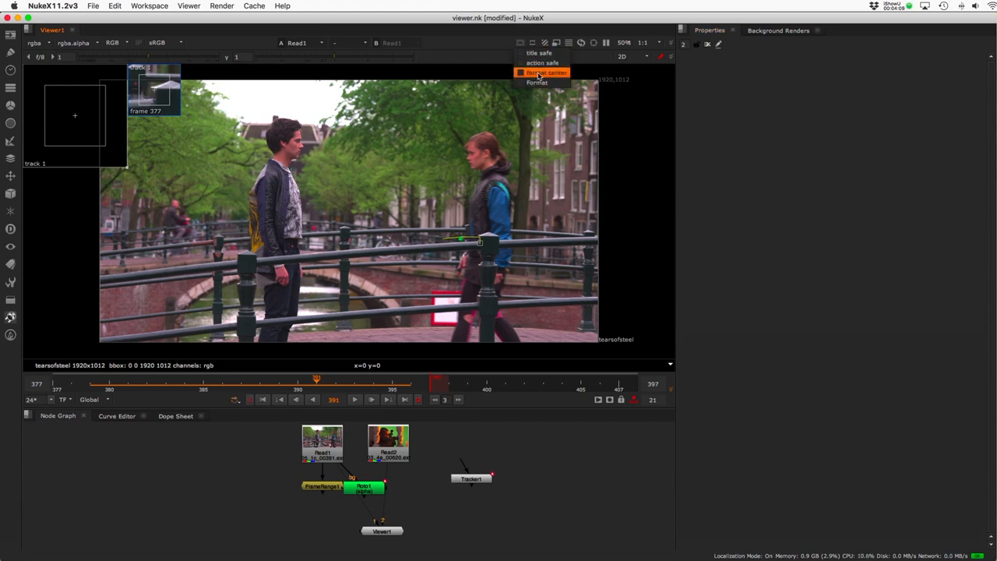
left_click(538, 54)
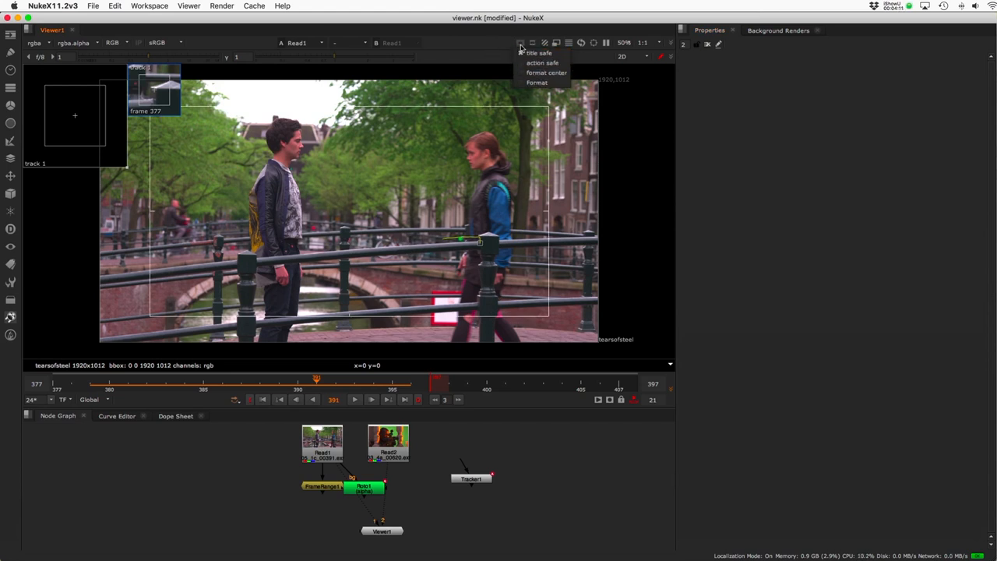
left_click(536, 53)
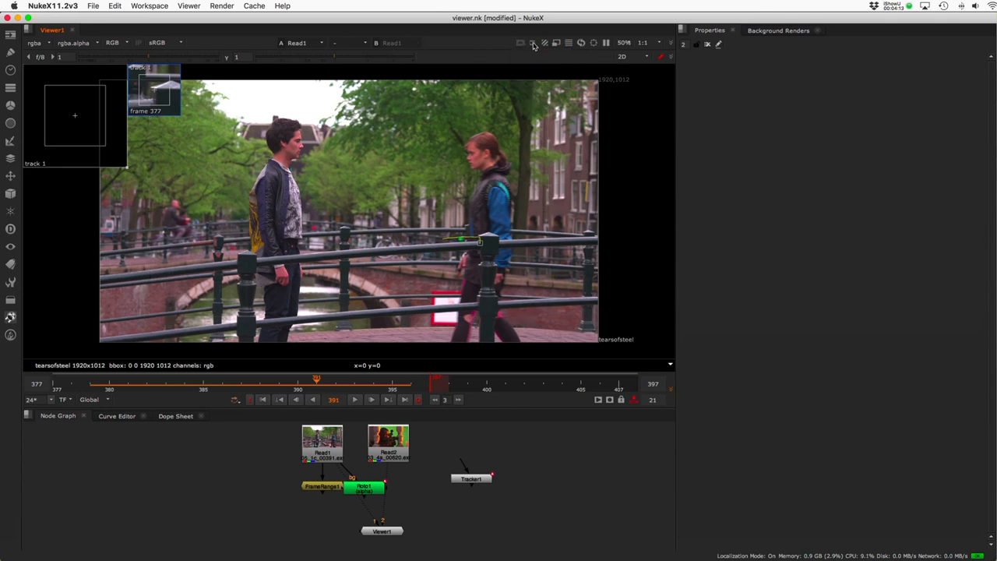
Overlay the viewer mask as lines, preview the 1.66:1 ratio, and set it to 2.35:1.
left_click(532, 43)
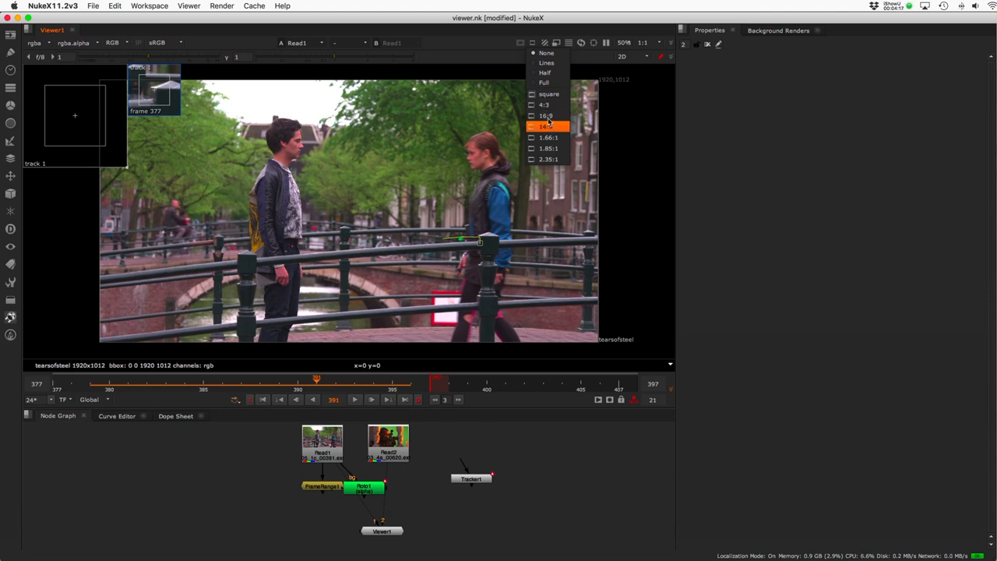
left_click(544, 63)
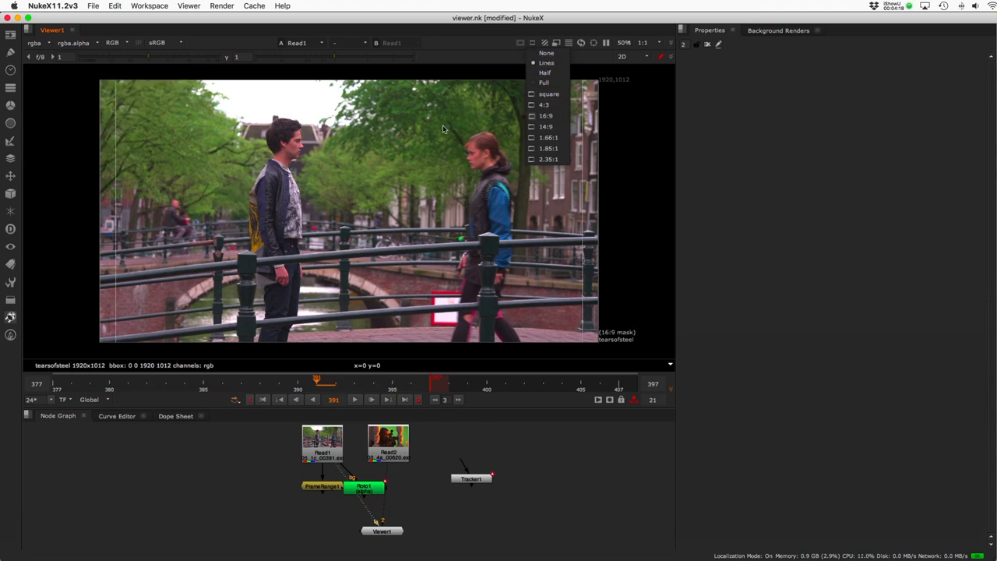
left_click(544, 137)
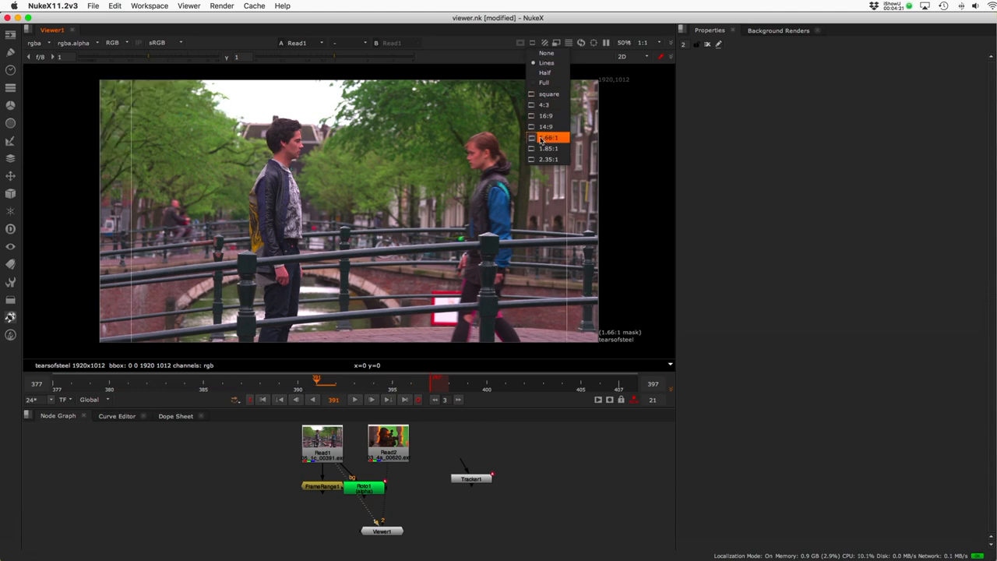
left_click(545, 159)
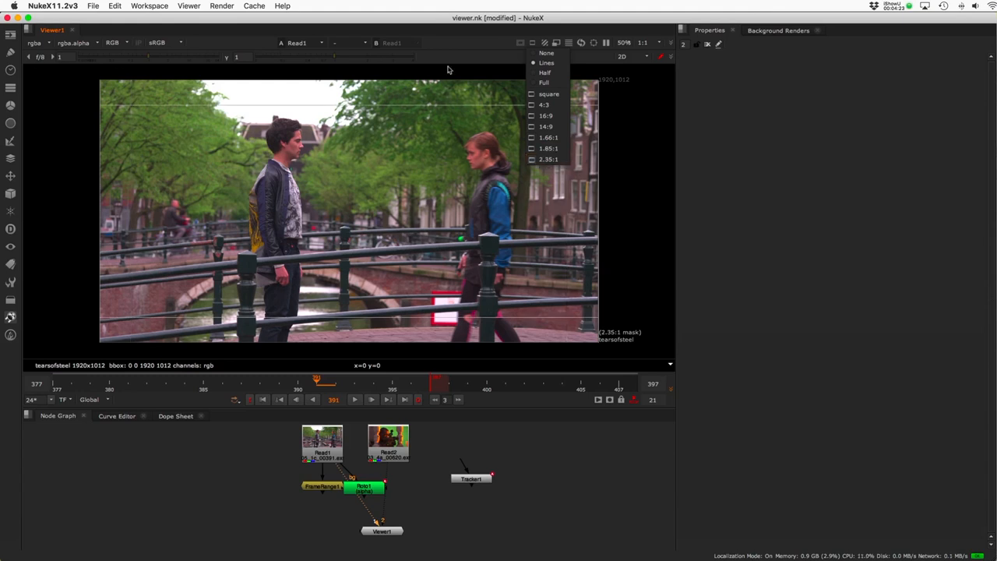
Switch the 2.35:1 mask style to Half and on to Full.
left_click(544, 72)
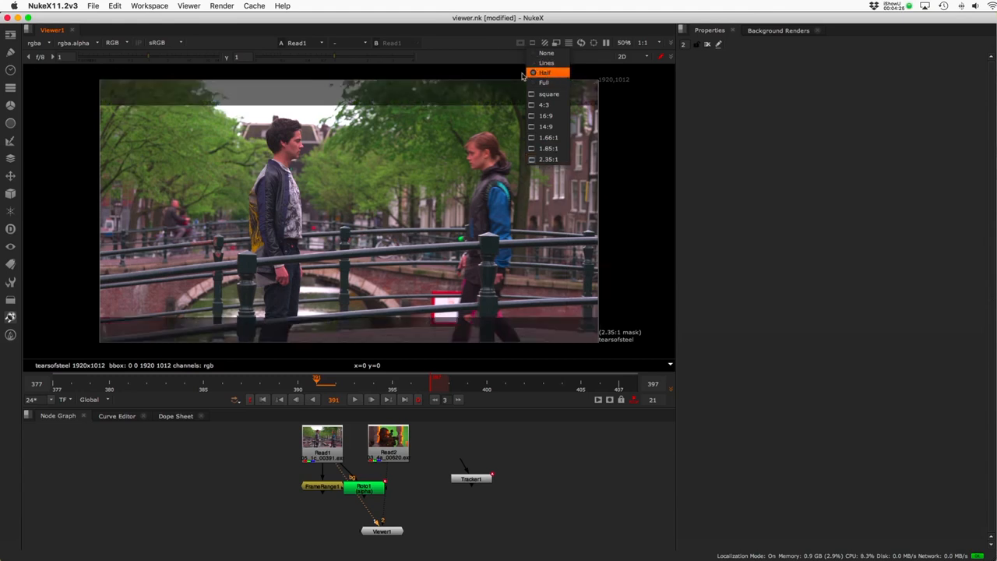
left_click(544, 82)
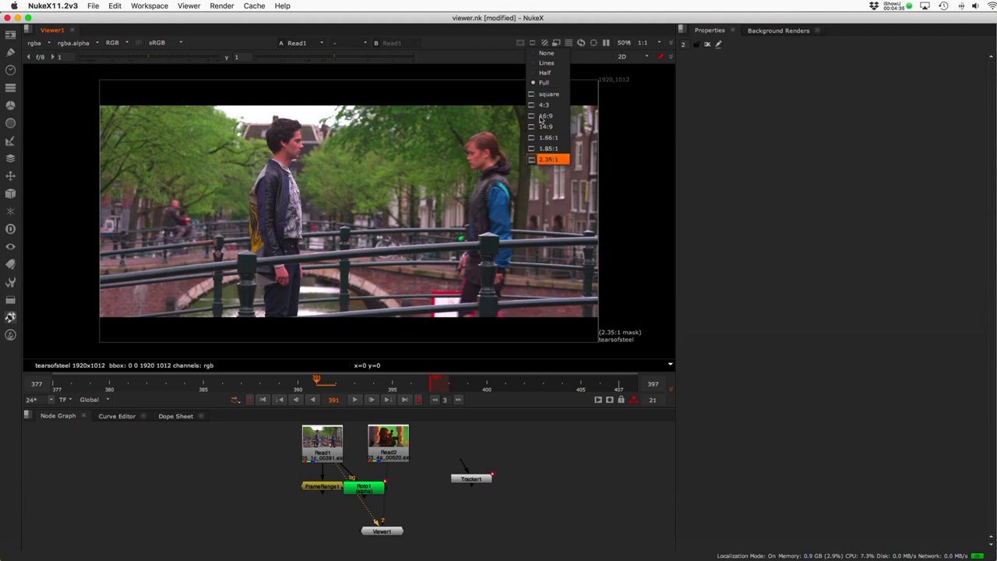
left_click(540, 49)
Set the viewer's clip warning to exposure.
left_click(545, 45)
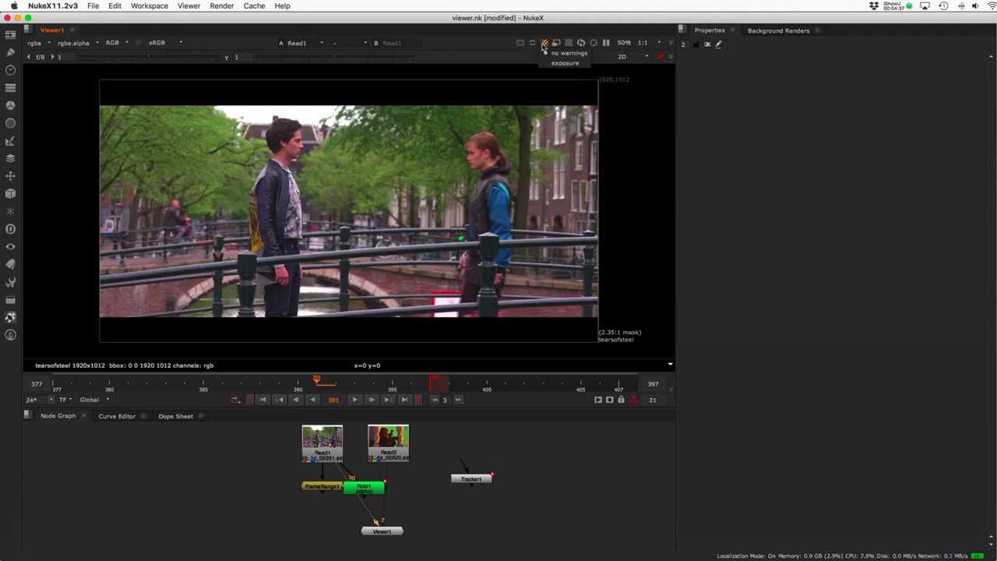
left_click(563, 63)
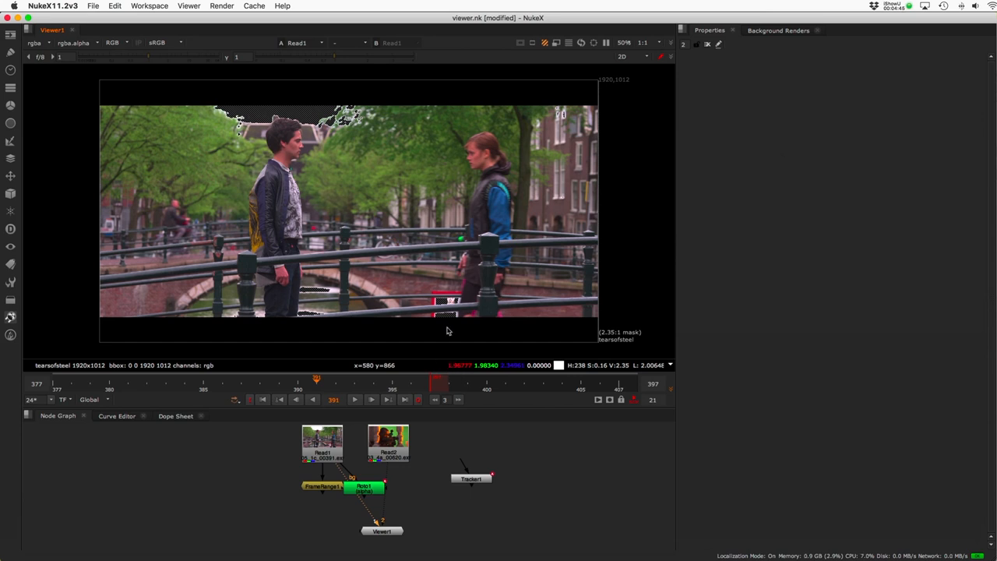
Turn on full-frame processing and examine how the image renders at various zoom levels.
left_click(568, 44)
scroll(503, 273, "up", 5)
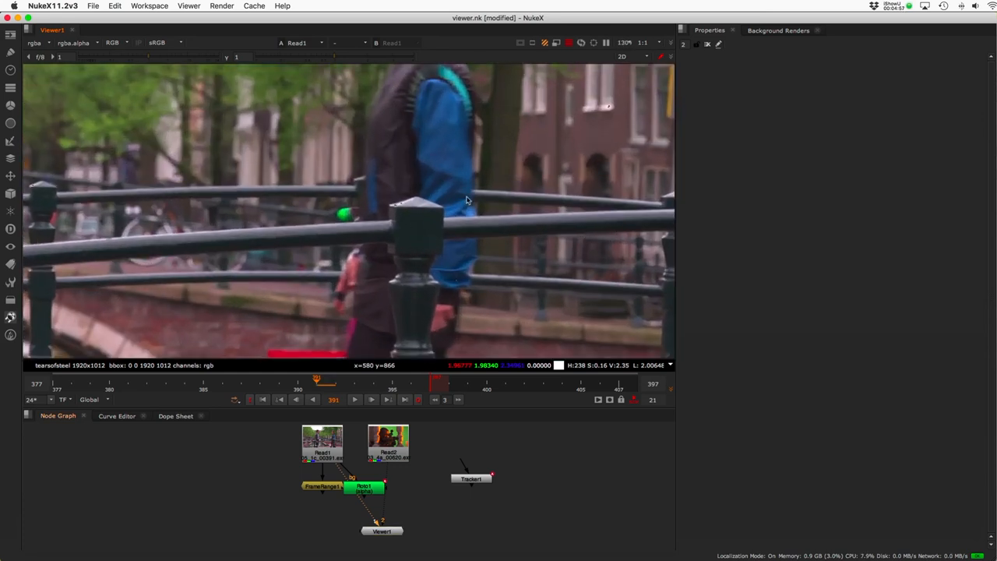
scroll(469, 200, "down", 10)
scroll(478, 215, "up", 7)
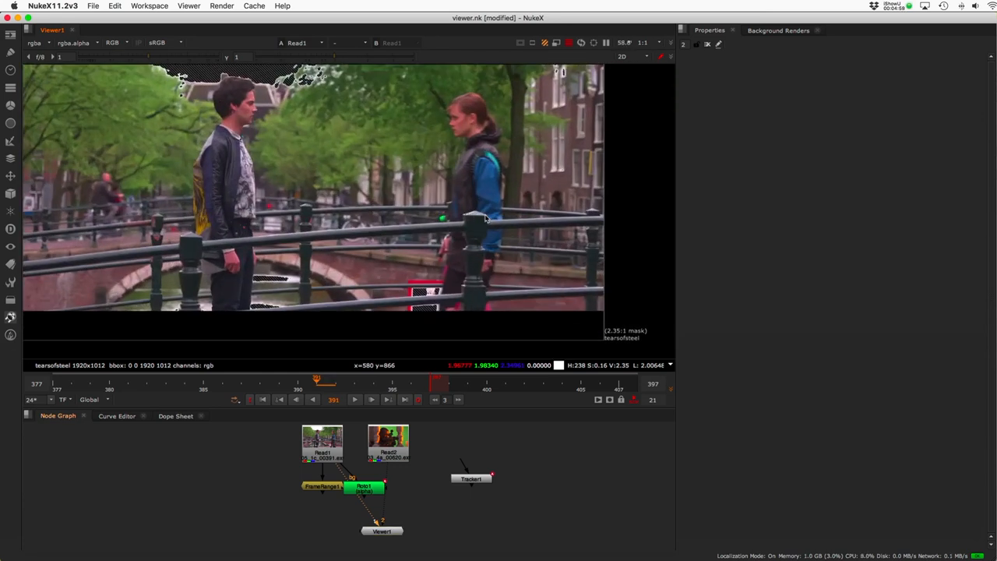
scroll(405, 227, "down", 4)
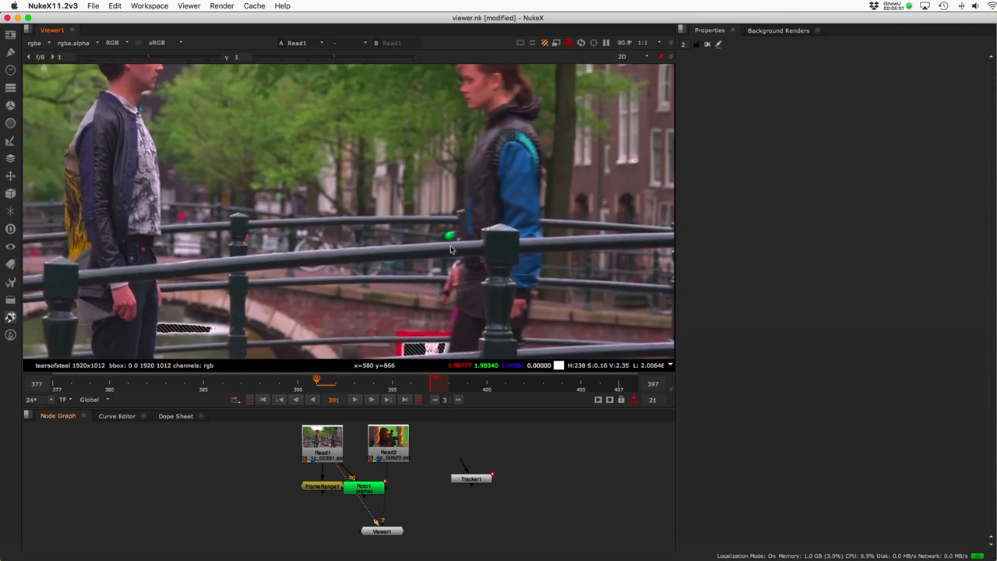
scroll(419, 247, "up", 4)
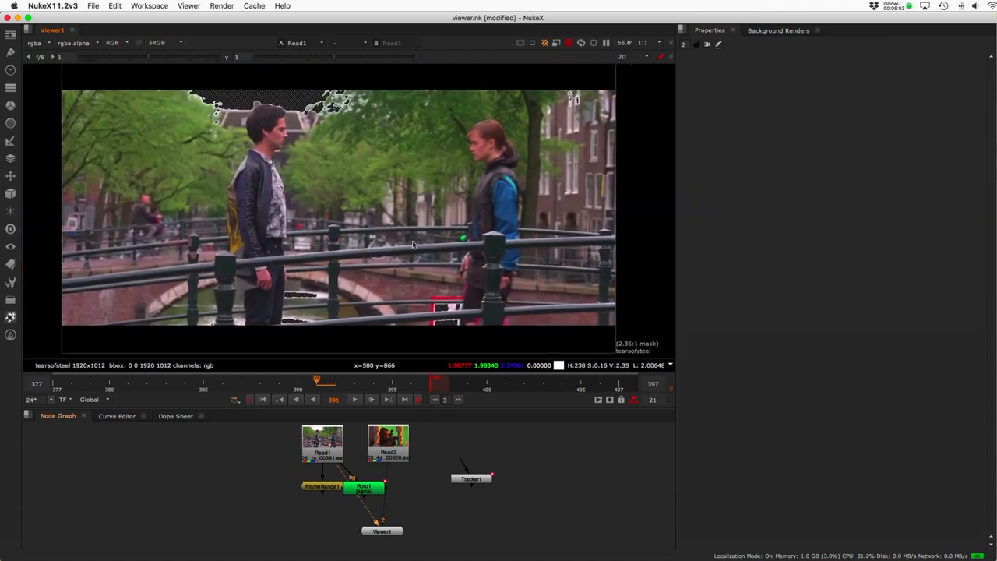
scroll(373, 249, "down", 8)
scroll(337, 251, "up", 4)
key("f")
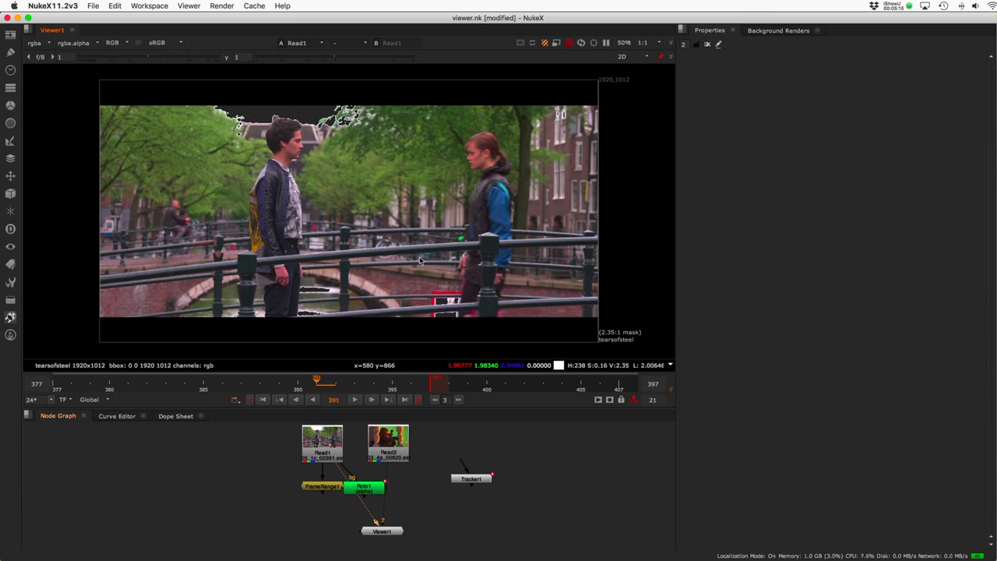
scroll(382, 259, "up", 5)
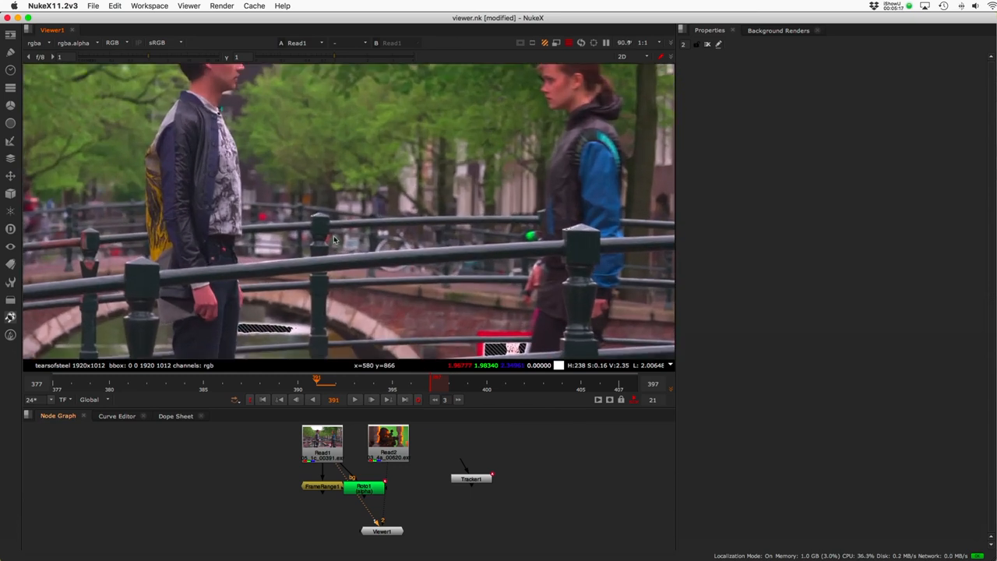
scroll(477, 259, "up", 5)
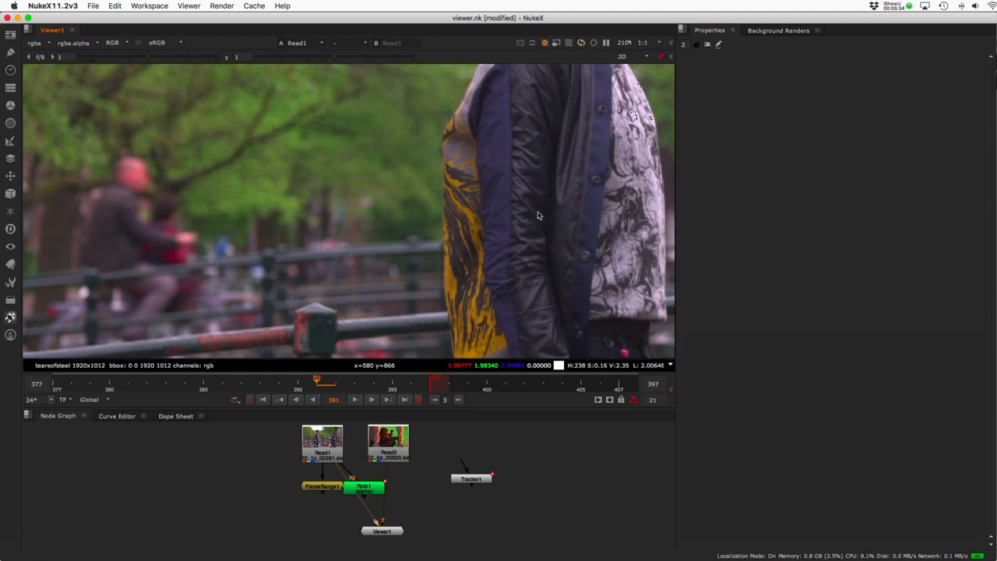
scroll(537, 215, "down", 5)
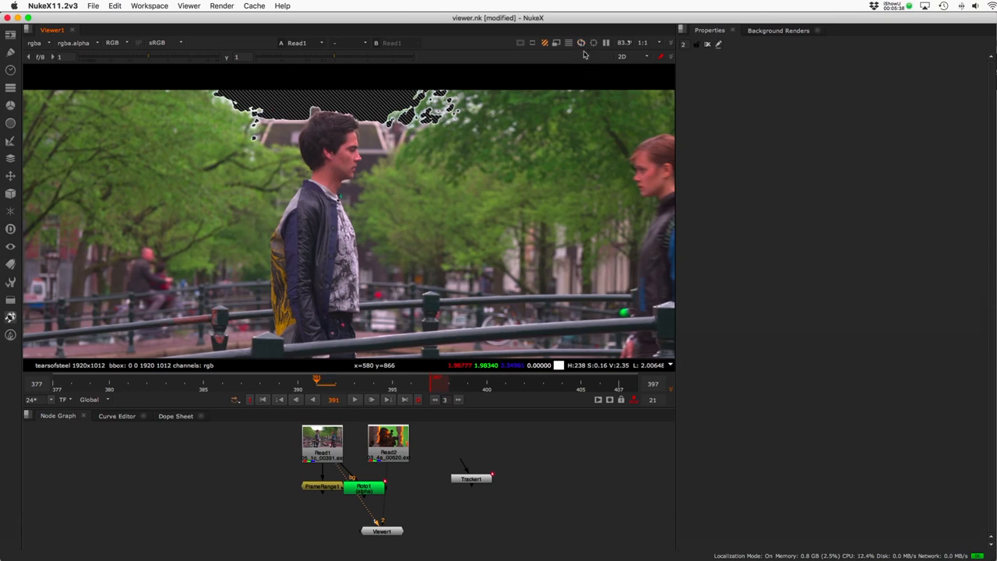
Clear the exposure clip warning and turn on the viewer's region of interest.
left_click(555, 44)
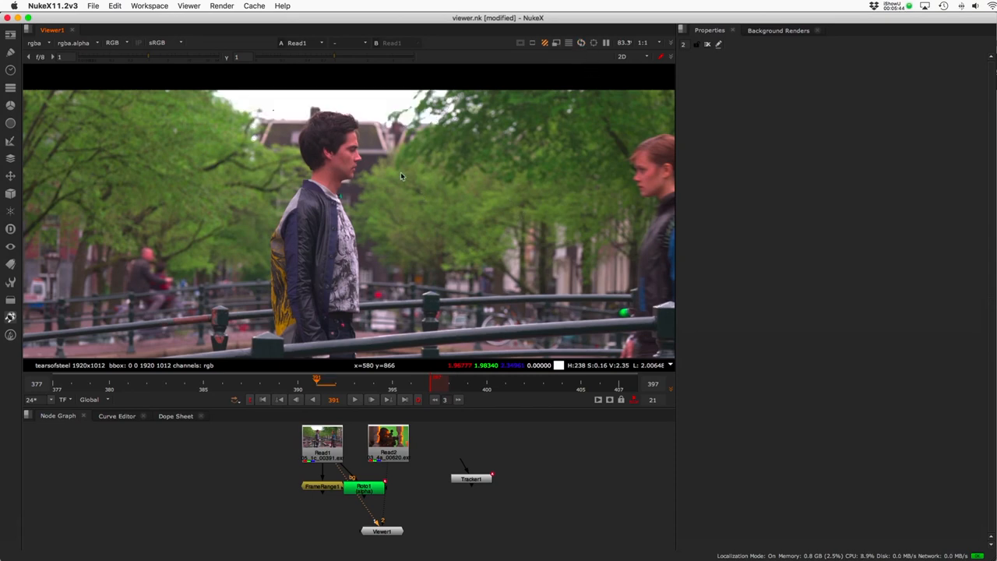
left_click(593, 44)
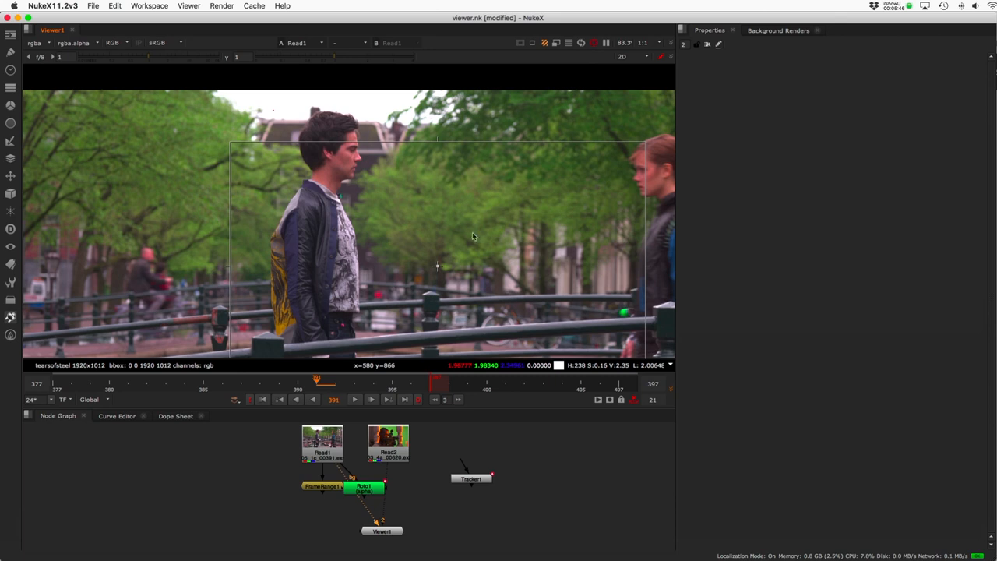
Shrink the region of interest and move it over the woman's head and upper body.
scroll(491, 253, "down", 3)
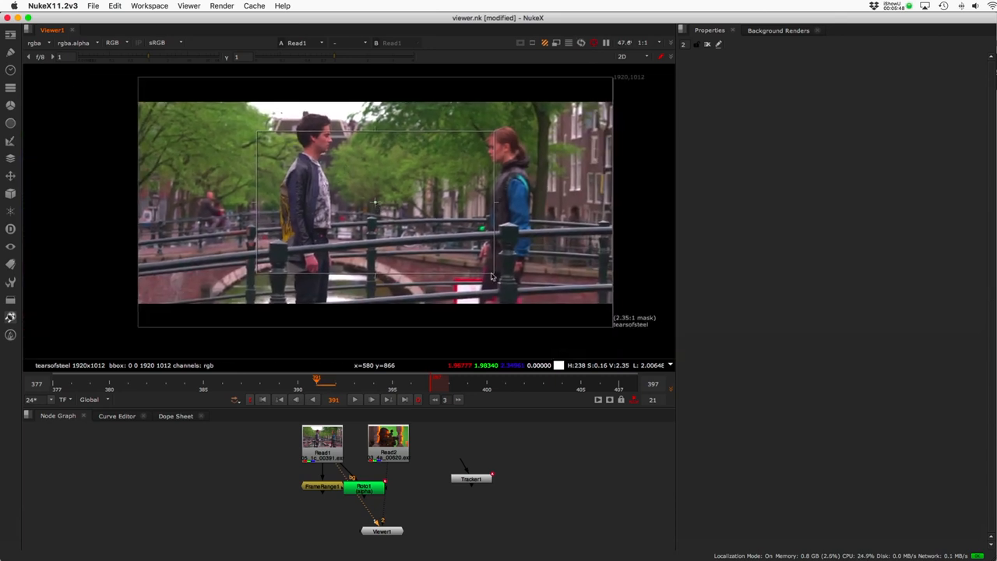
left_click_drag(492, 275, 367, 231)
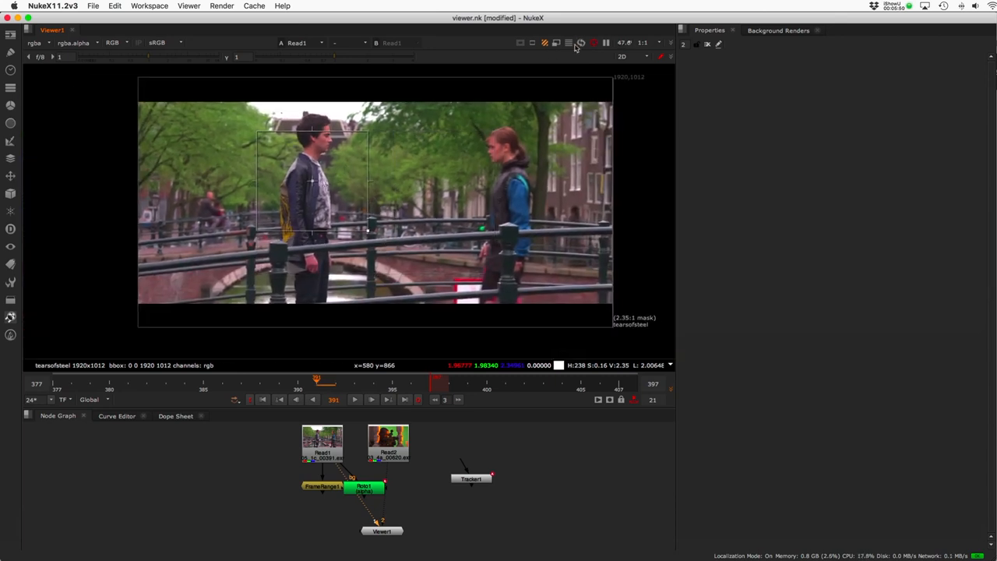
left_click_drag(312, 184, 506, 166)
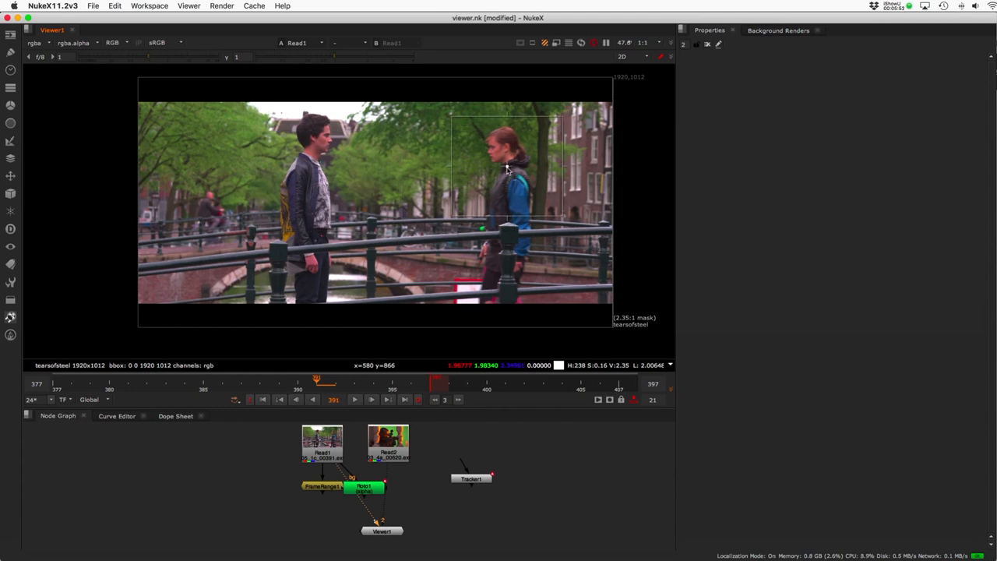
Play the clip with only the region of interest updating, stop it, and turn the region off.
key("l")
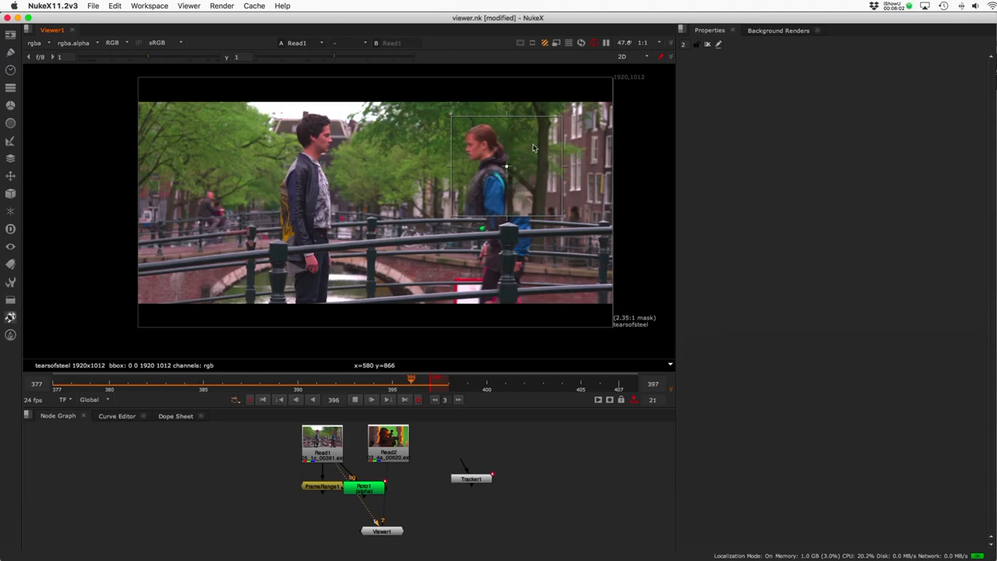
key("k")
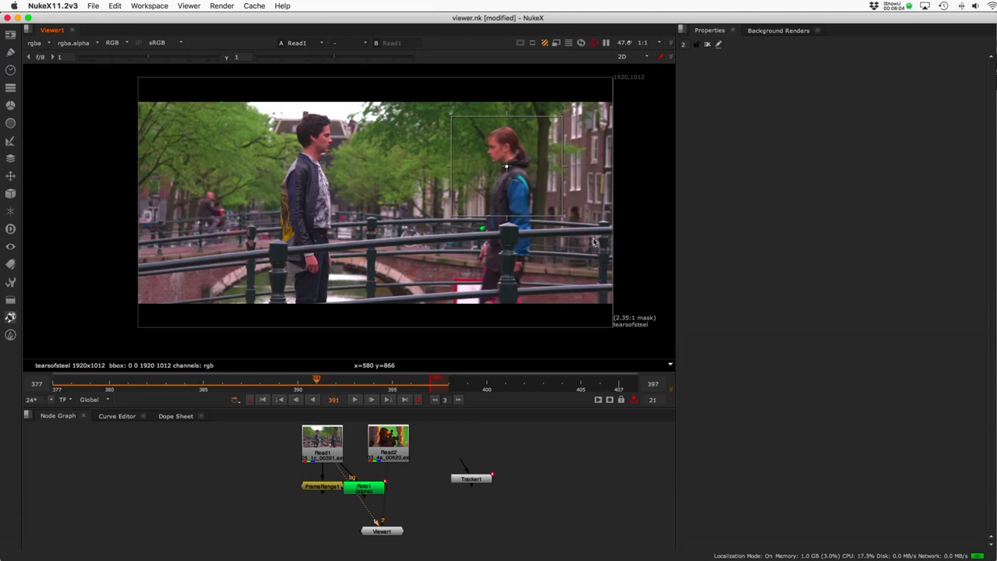
left_click(594, 44)
Pause the viewer's updates, play the clip and stop at frame 384, and resume updating.
left_click(606, 44)
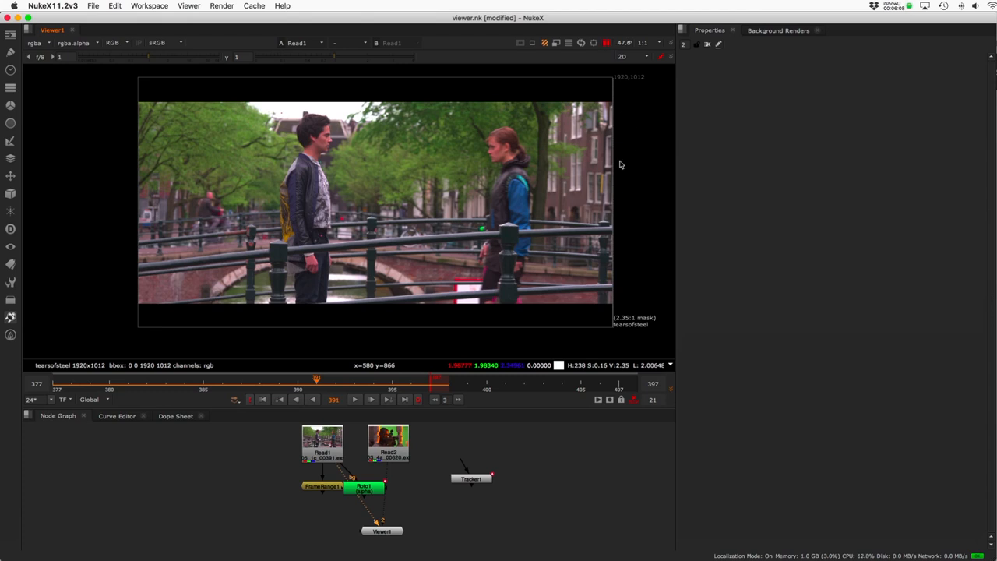
key("l")
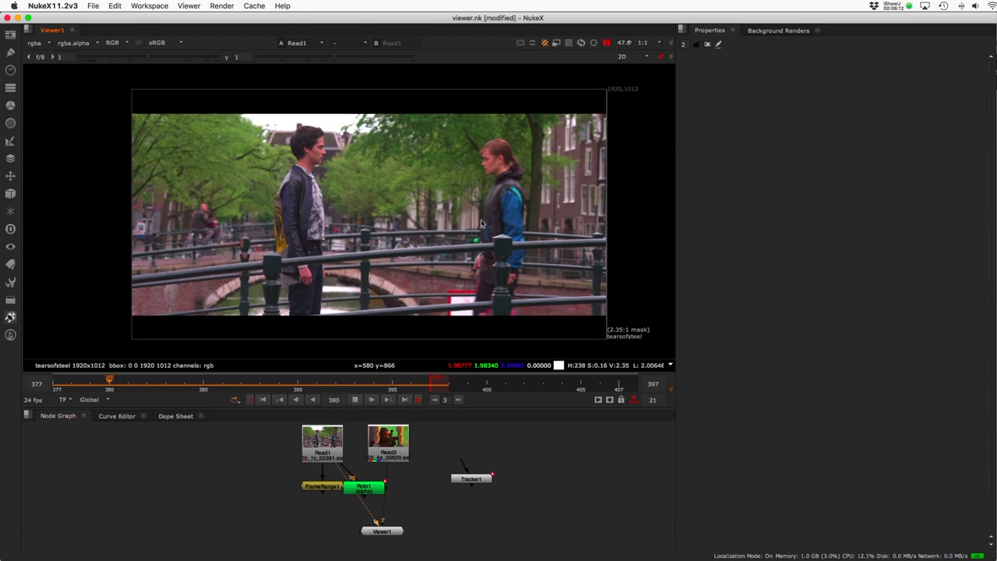
left_click(355, 400)
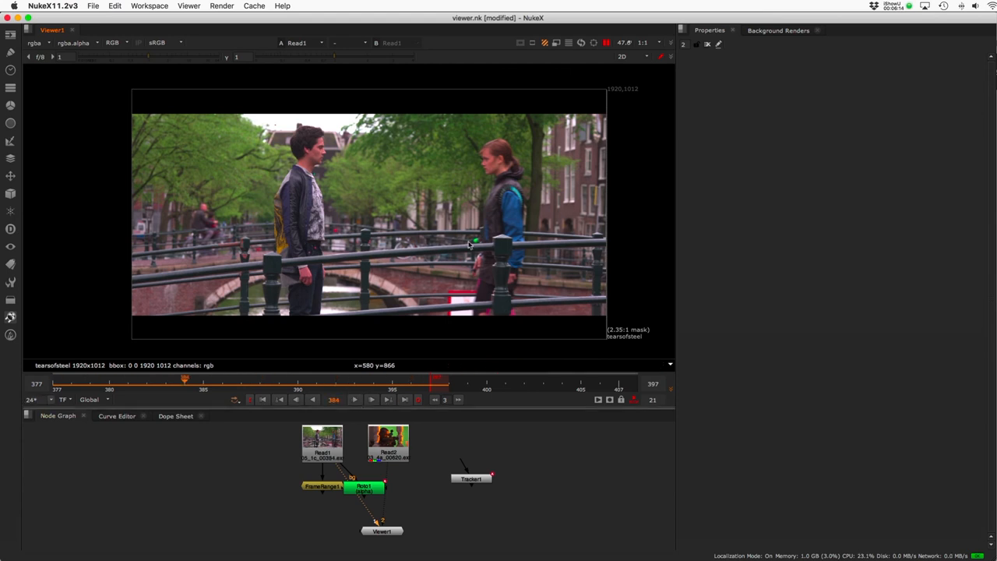
left_click(607, 42)
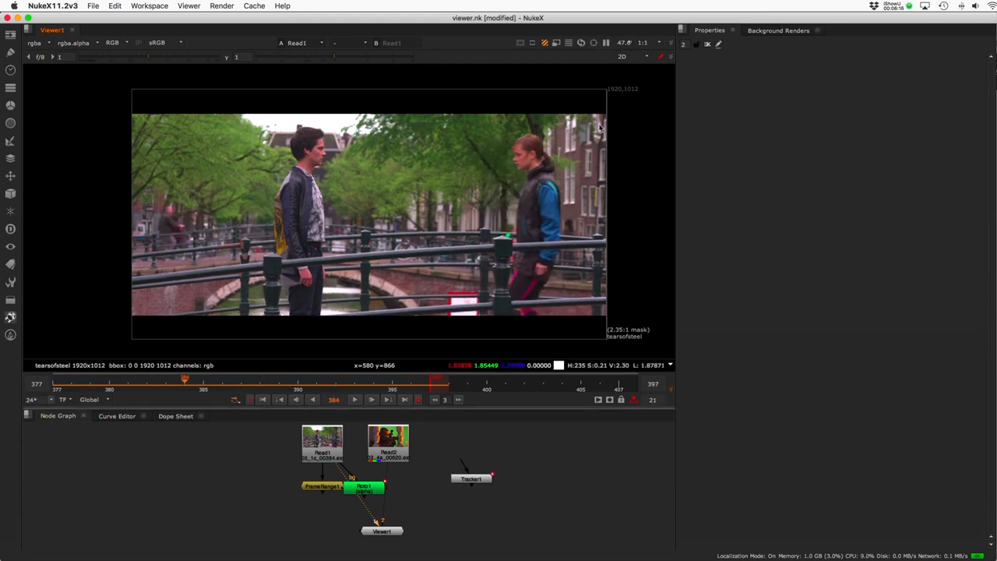
Review the zoom presets and set the viewer's downrez ratio to 1:16.
left_click(628, 43)
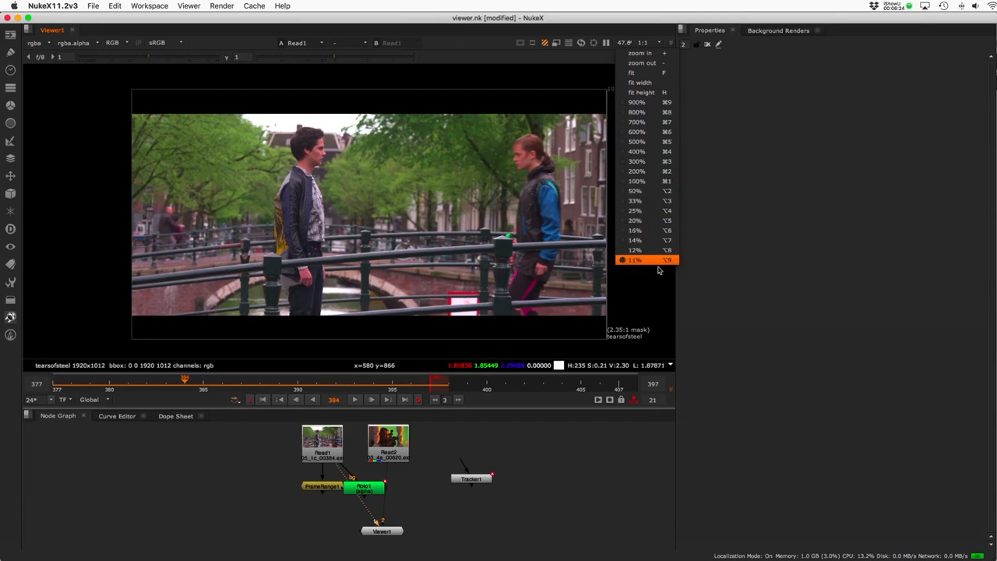
left_click(646, 43)
left_click(645, 43)
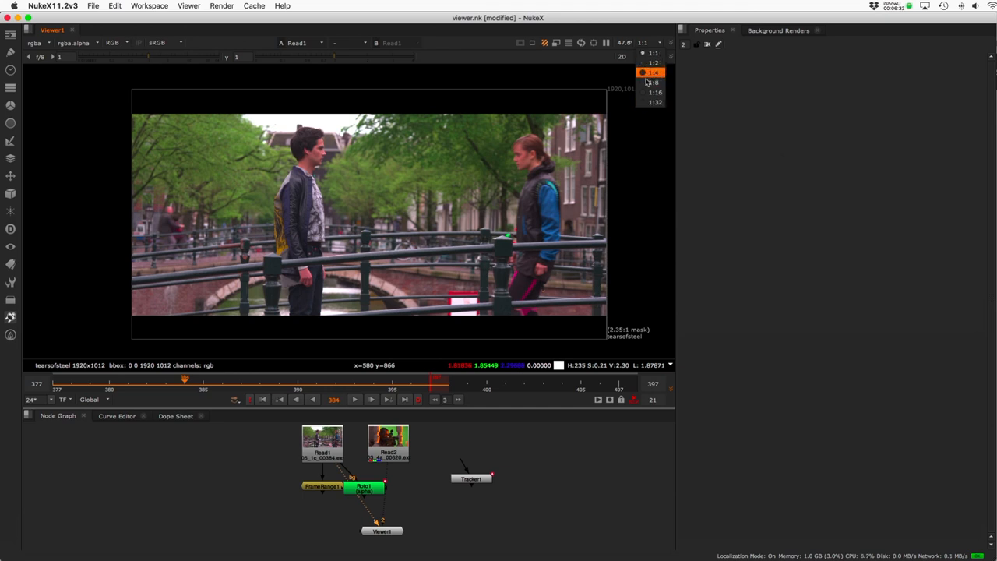
left_click(652, 92)
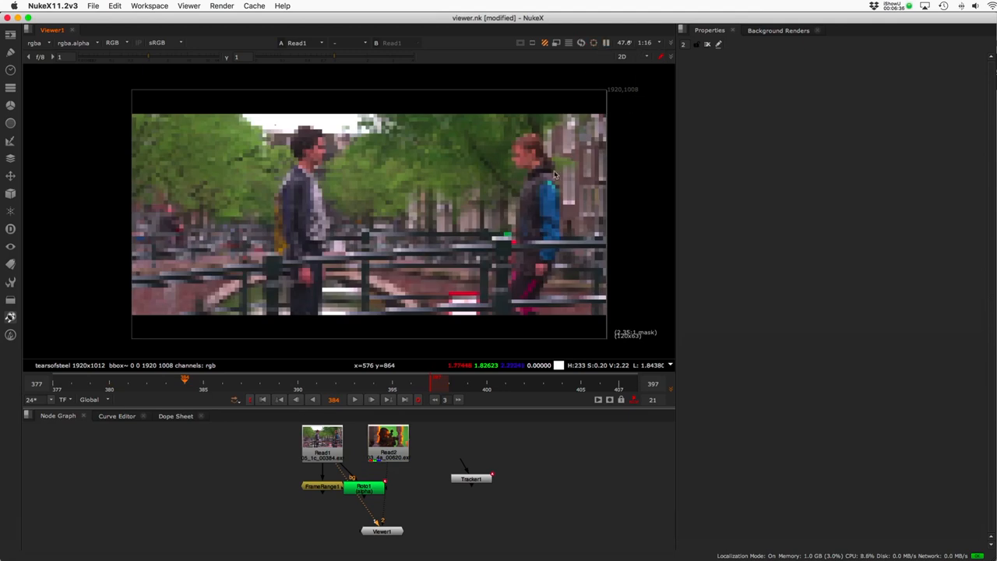
scroll(541, 182, "up", 3)
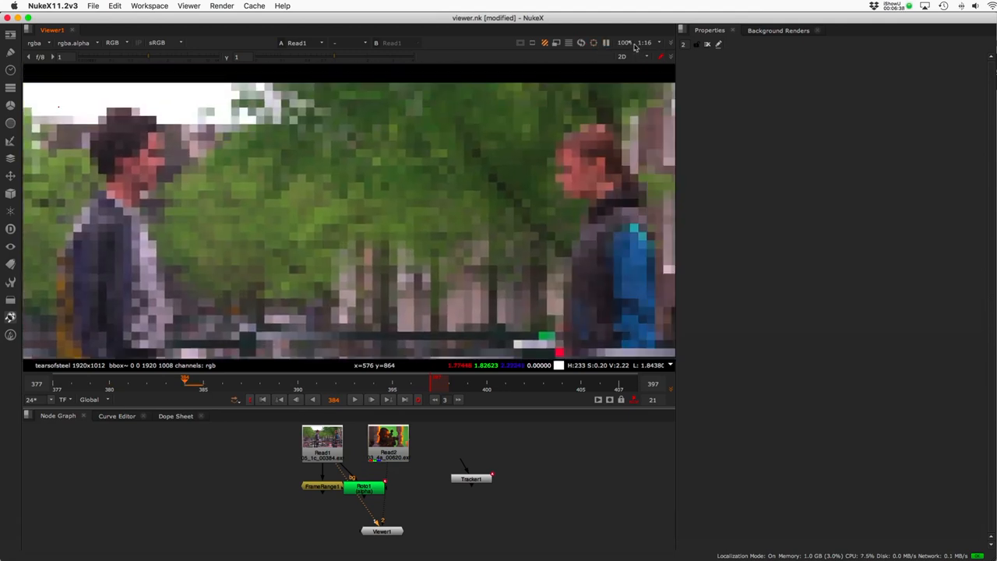
Change the downrez ratio to 1:2, on to 1:8, and back to full resolution at 1:1.
left_click(647, 43)
left_click(653, 56)
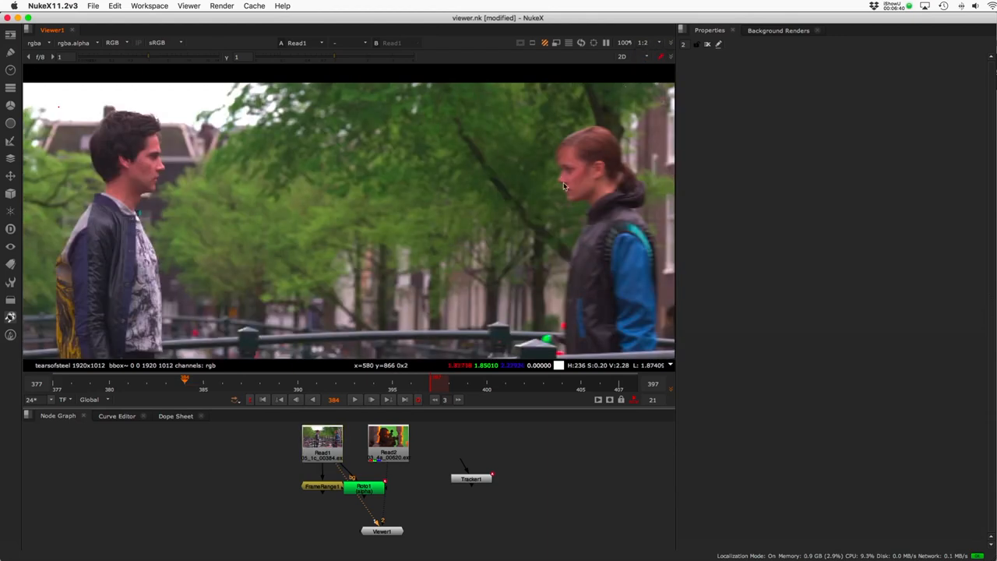
left_click(645, 43)
left_click(652, 62)
left_click(645, 42)
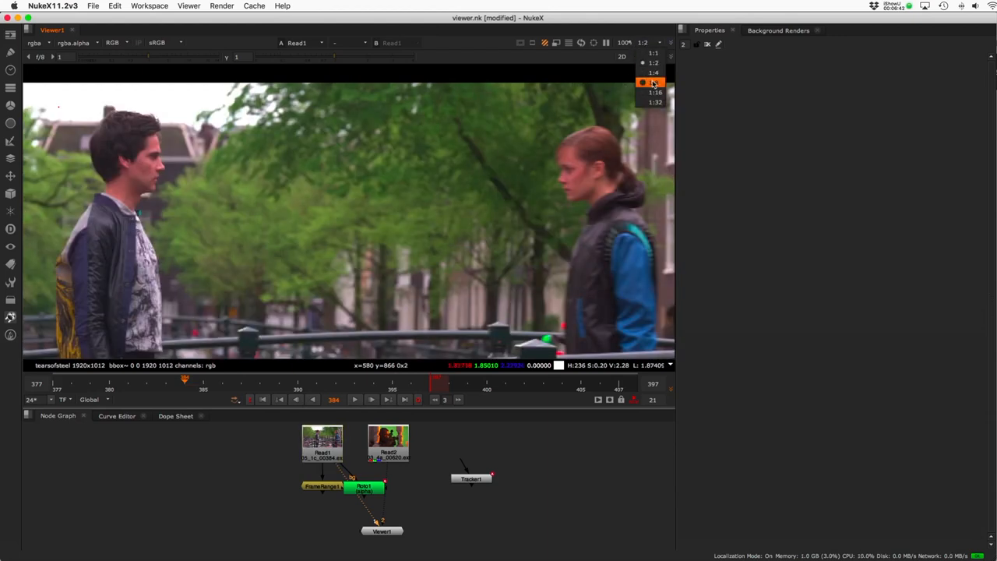
left_click(652, 82)
left_click(646, 43)
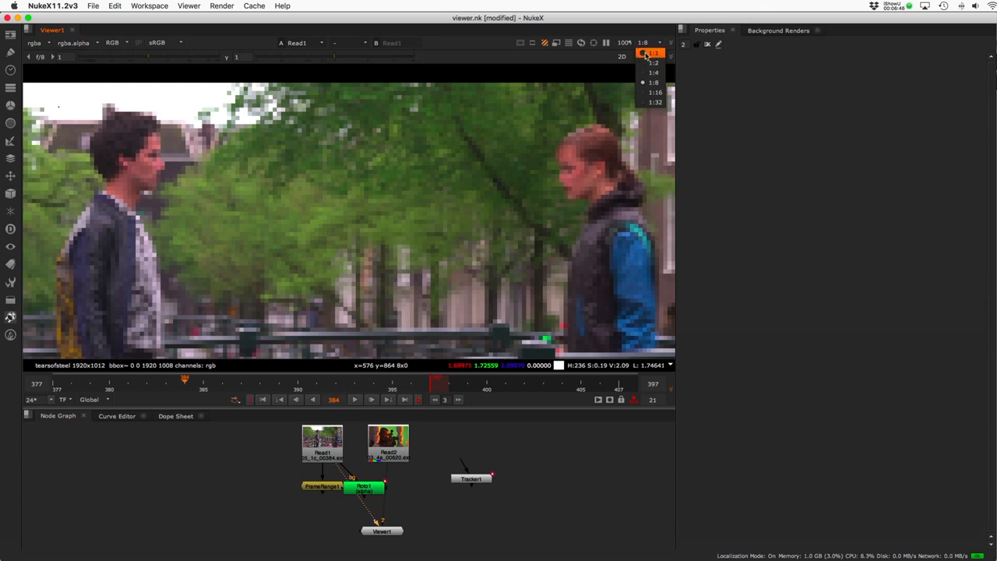
left_click(640, 53)
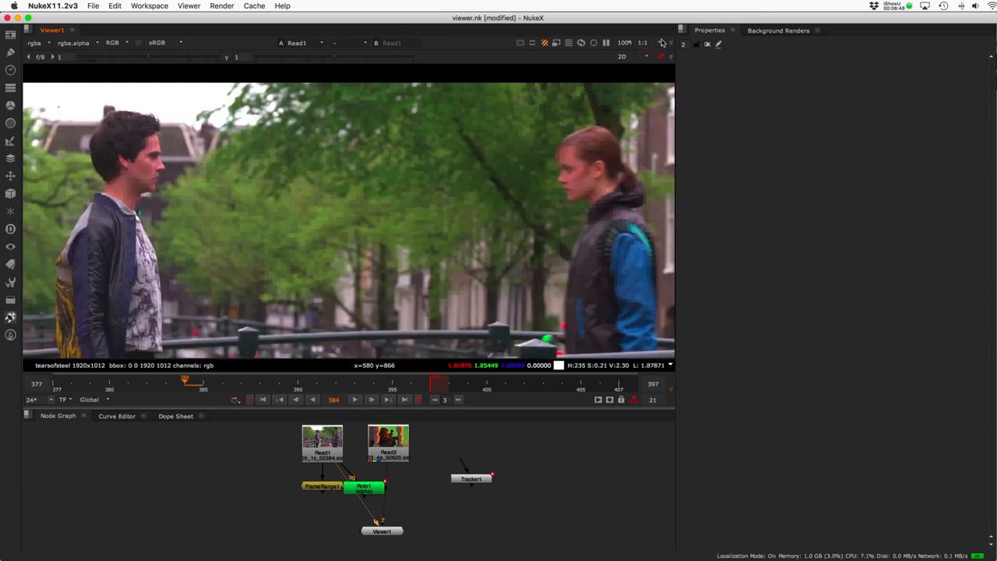
Narrow the viewer pane to a slim strip and examine the list of collapsed viewer controls.
left_click(659, 43)
left_click(659, 43)
left_click_drag(676, 98, 158, 56)
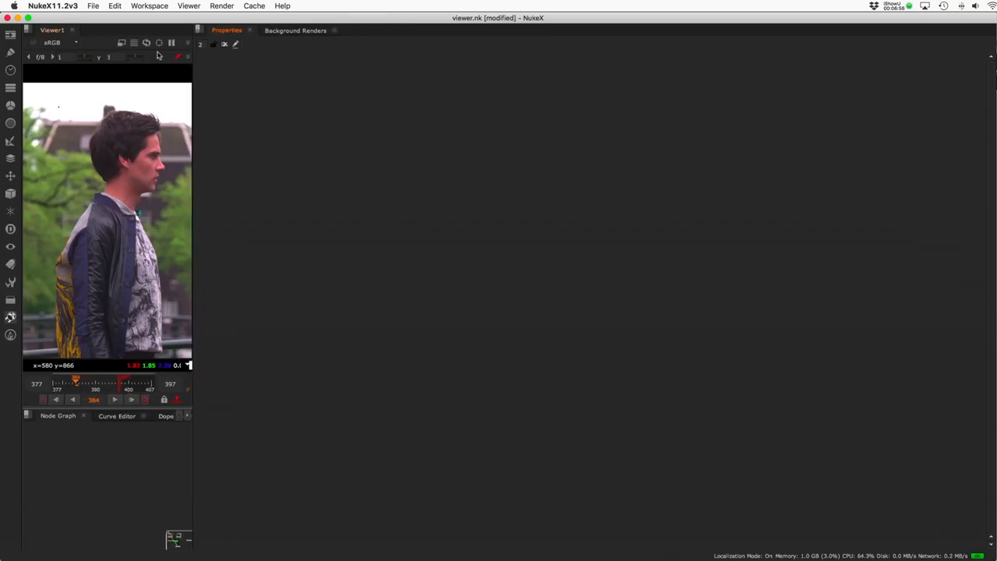
left_click(188, 44)
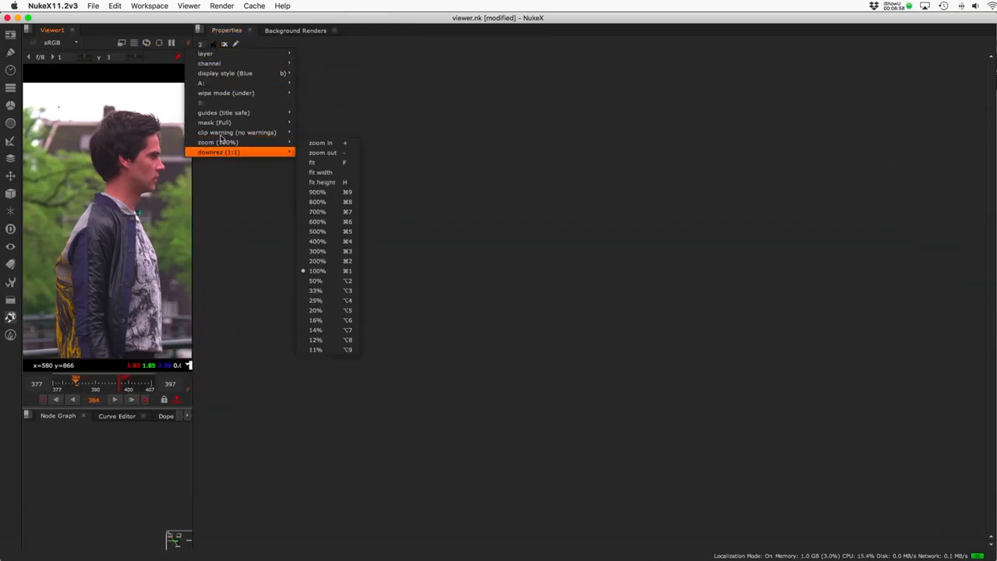
key("Escape")
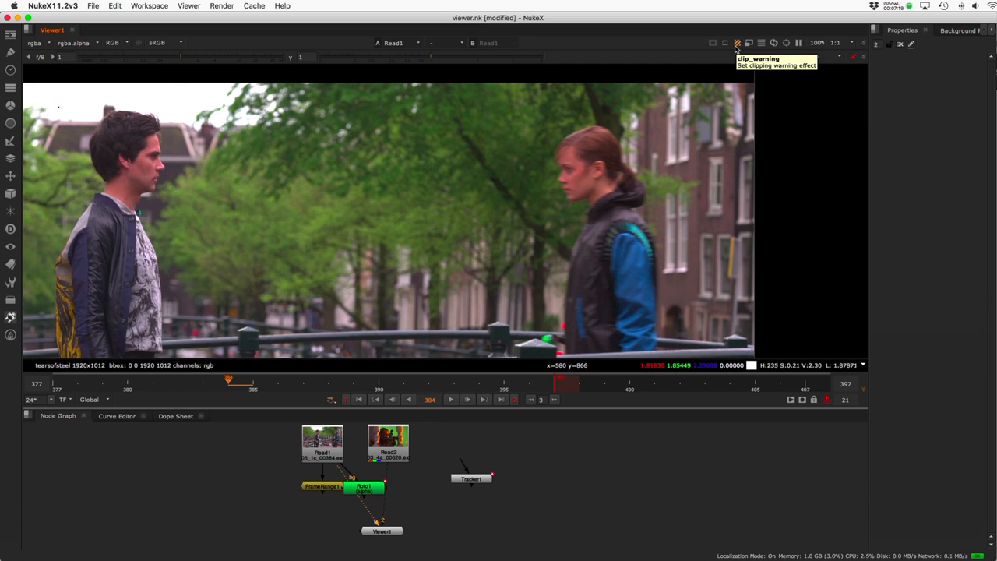
Play the clip forward in the widened viewer.
key("l")
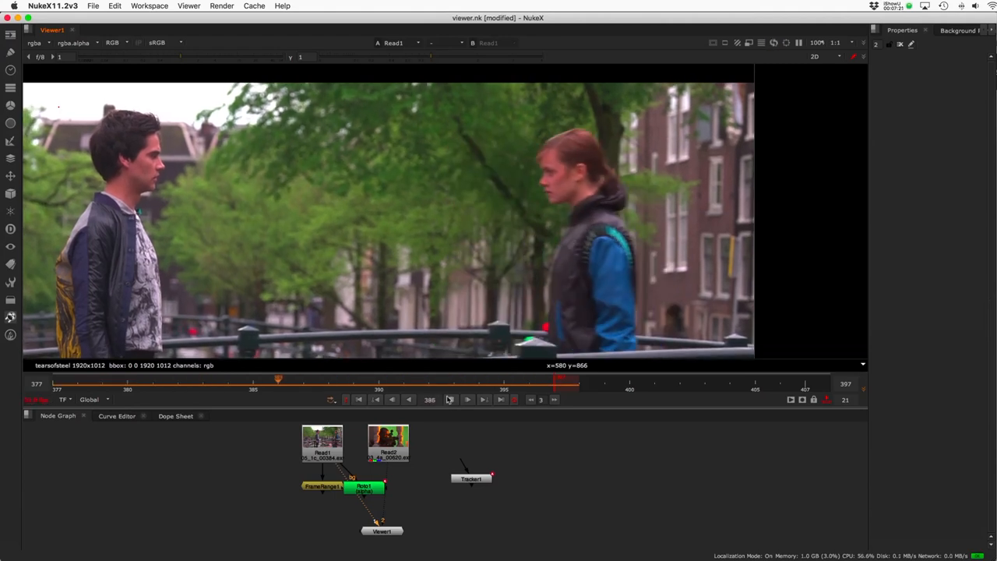